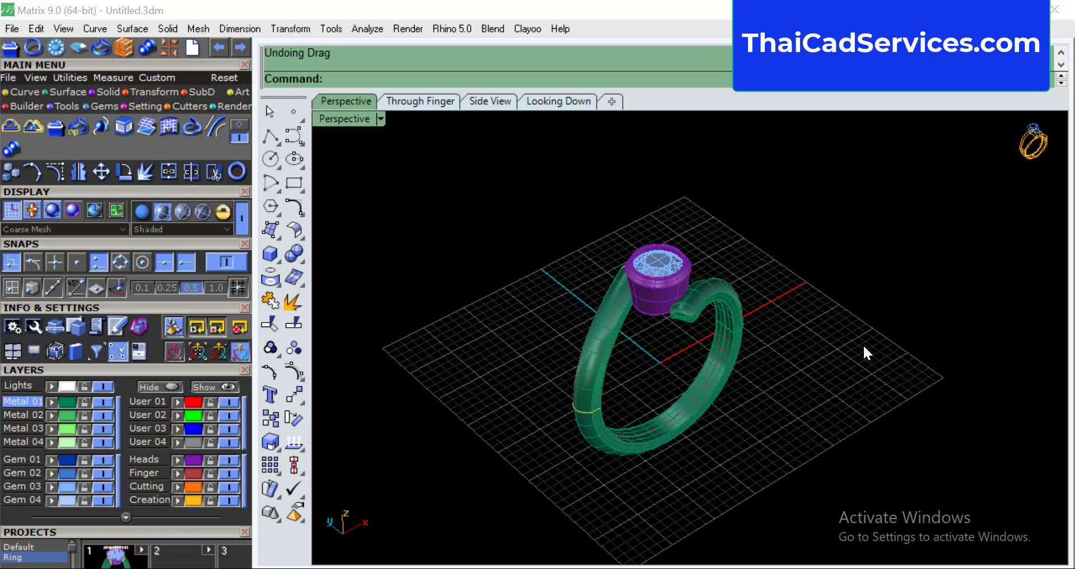
Examine the finished bypass ring with its bezel-set diamond from several sides in the perspective view.
right_drag(836, 337, 700, 360)
scroll(662, 272, up, 5)
scroll(661, 272, down, 4)
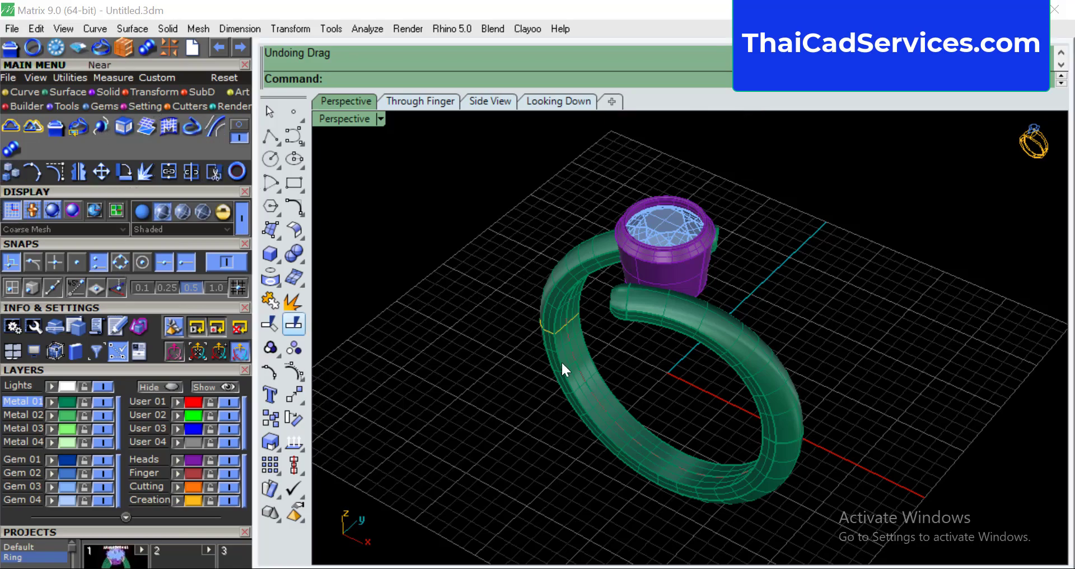
right_drag(783, 344, 725, 364)
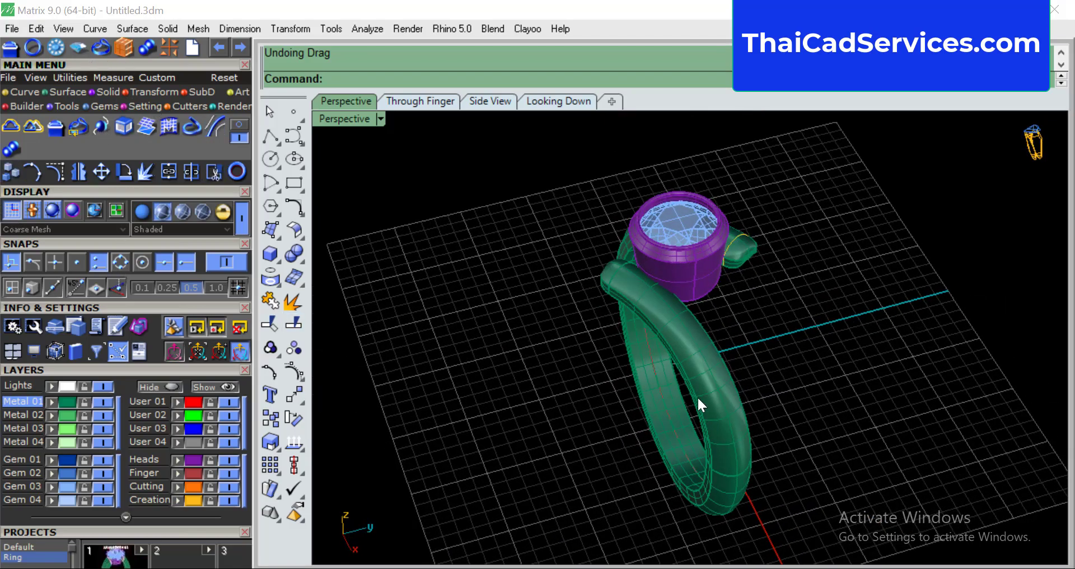
right_drag(719, 270, 895, 336)
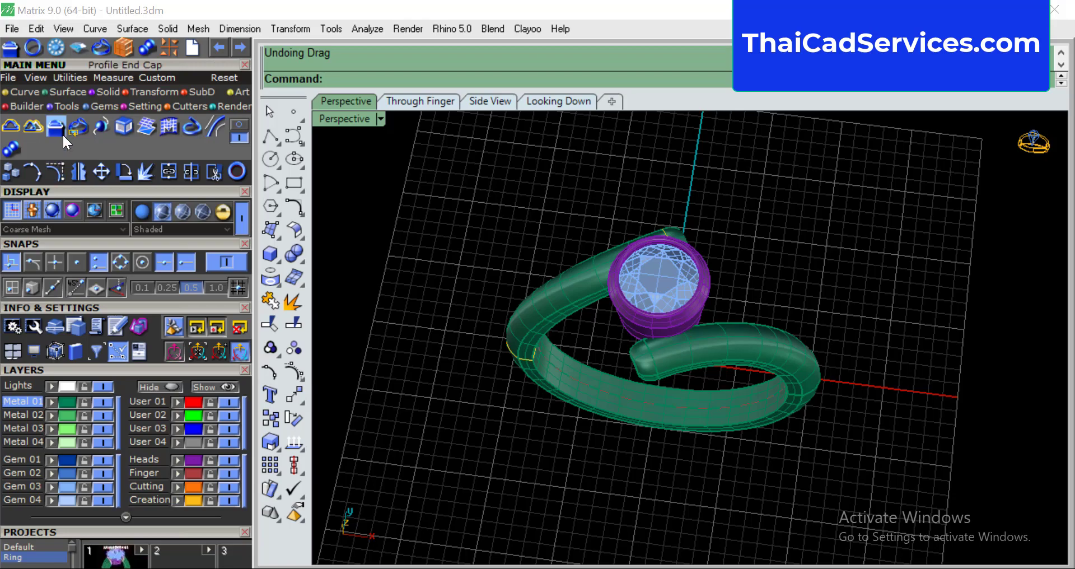
click(72, 106)
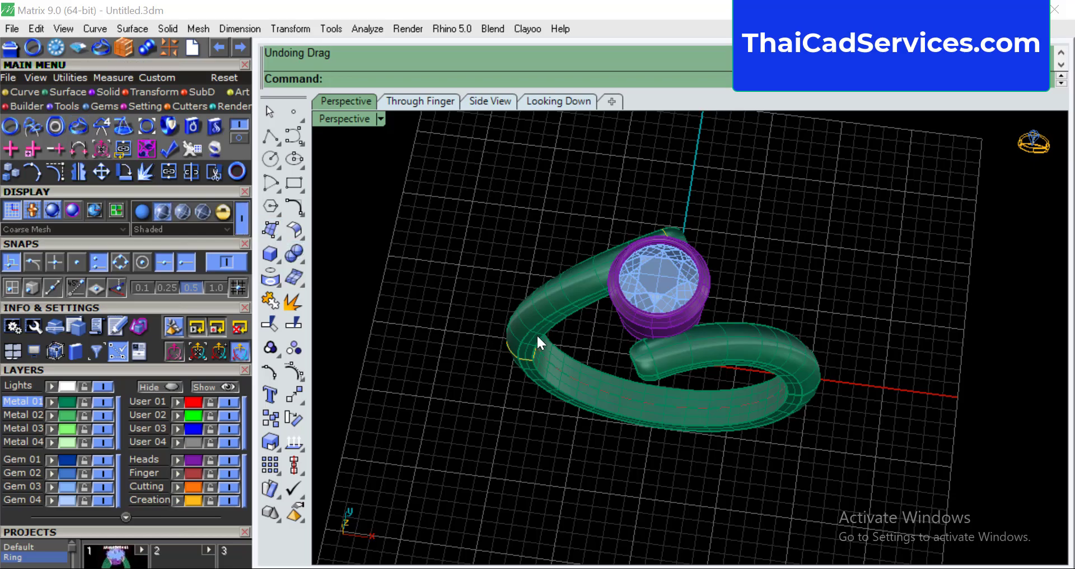
right_drag(537, 333, 480, 288)
right_drag(882, 375, 607, 379)
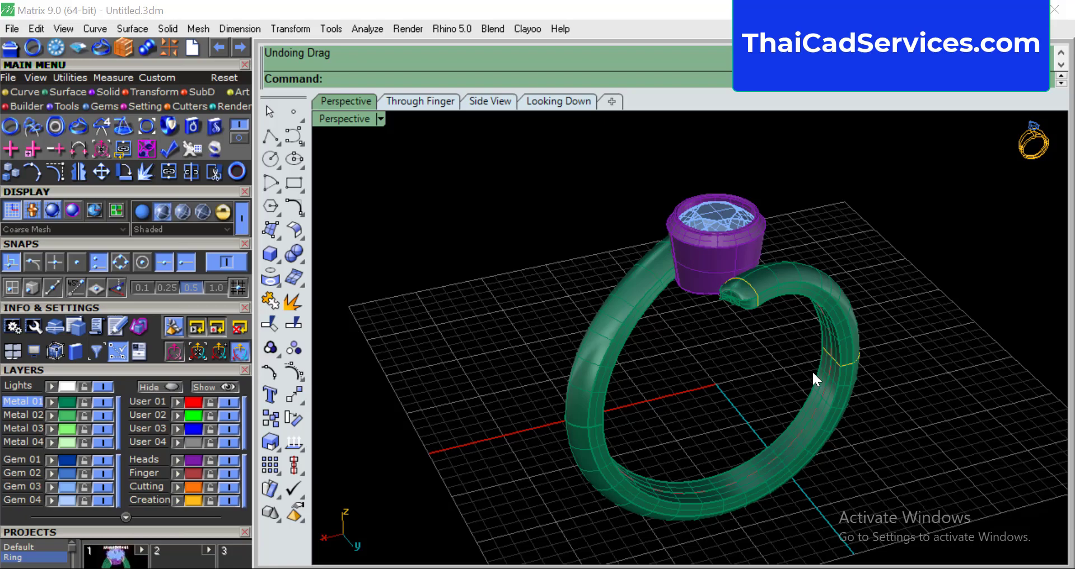
click(12, 29)
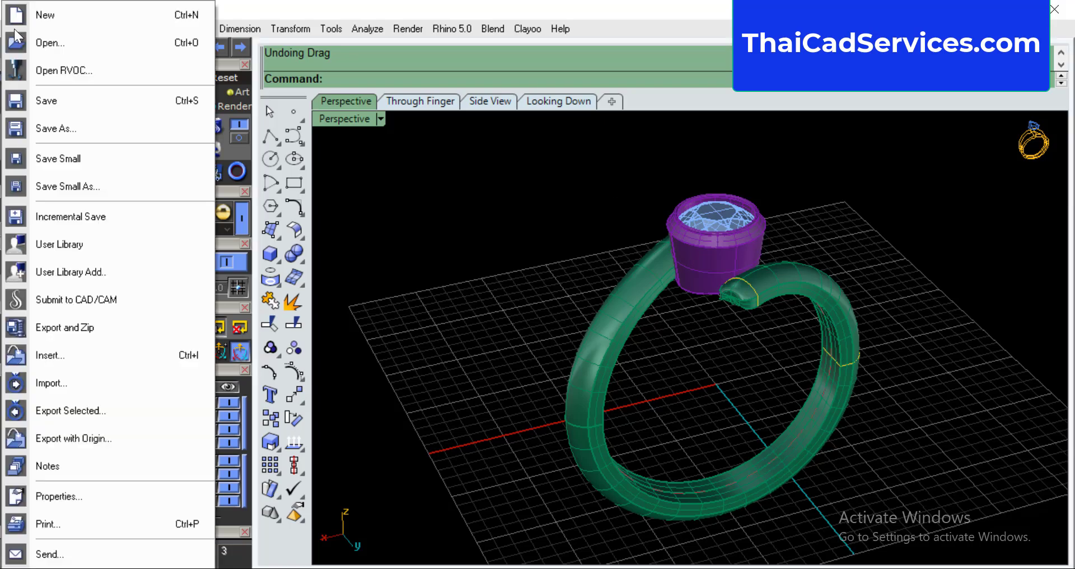
click(53, 17)
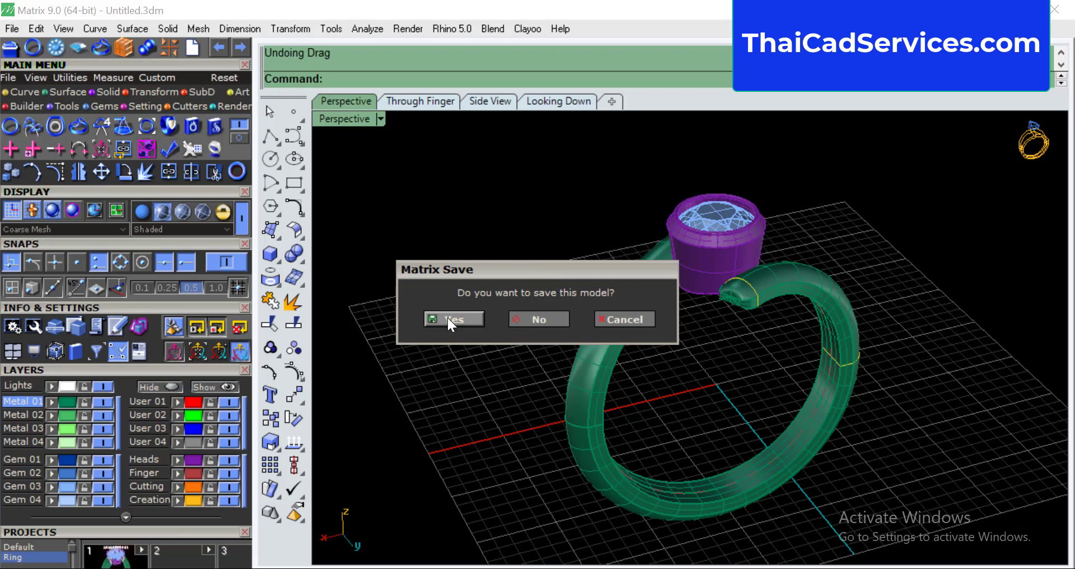
click(449, 318)
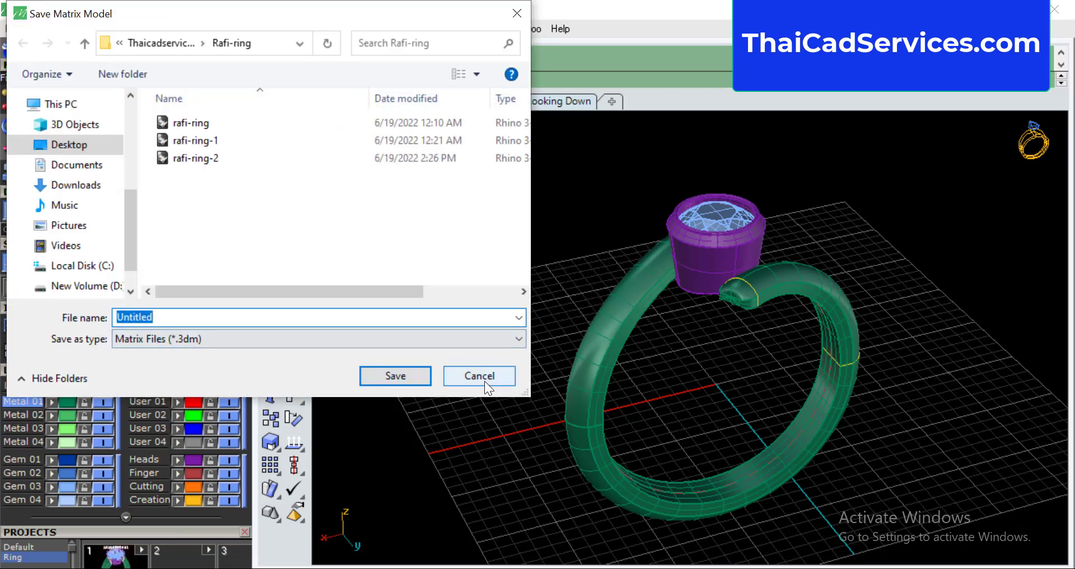
click(485, 376)
Start a new model without saving the current ring.
click(9, 26)
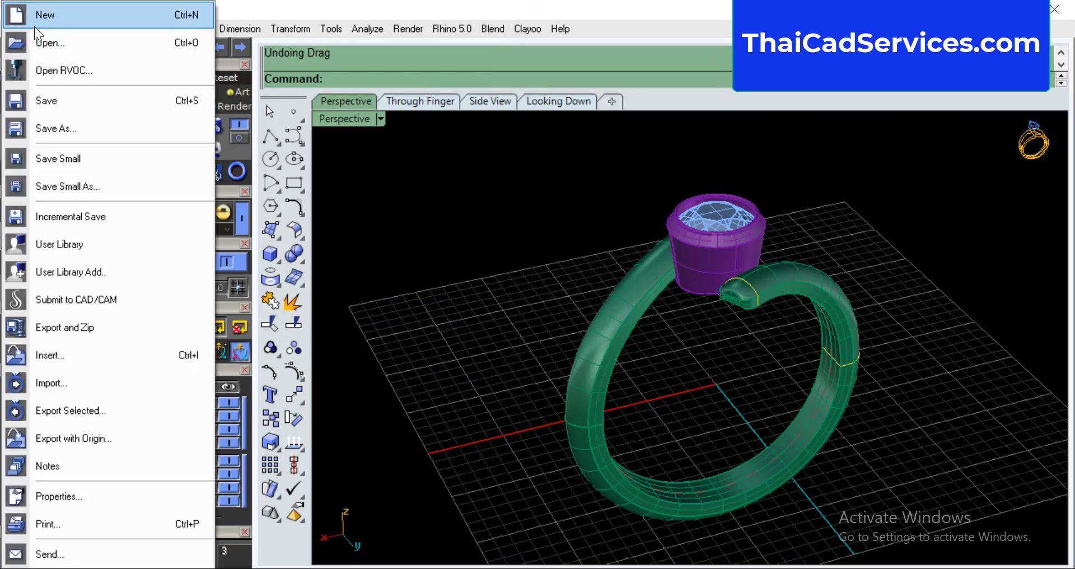
click(35, 26)
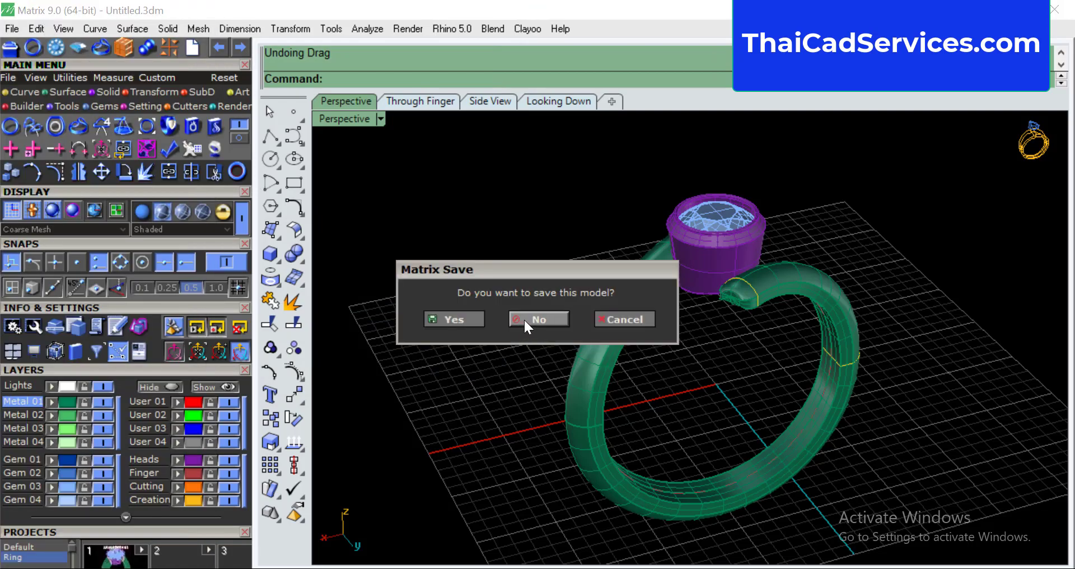
click(524, 320)
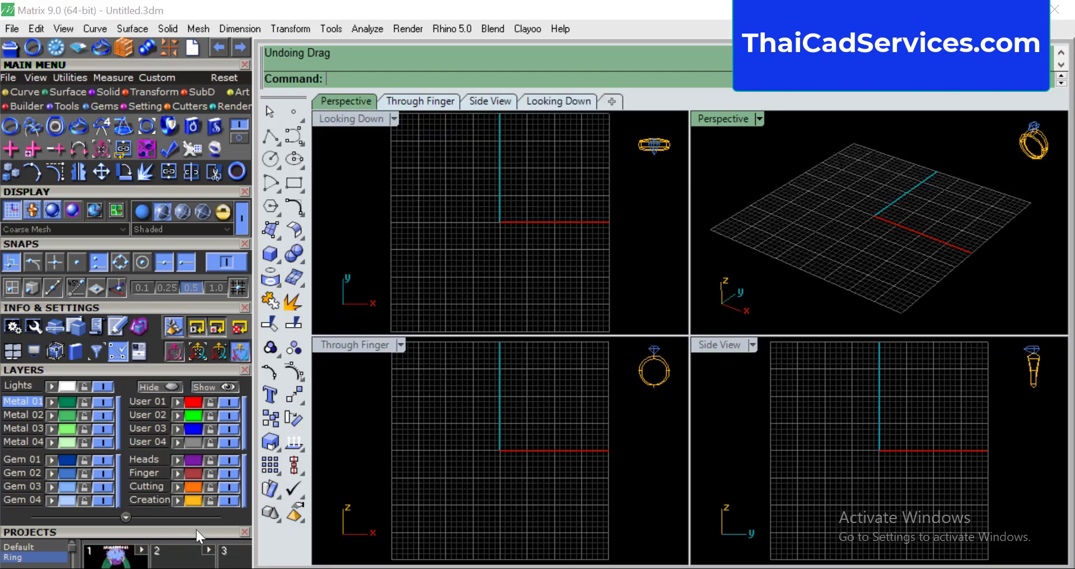
Create a ring rail in USA size 7.
scroll(199, 297, down, 3)
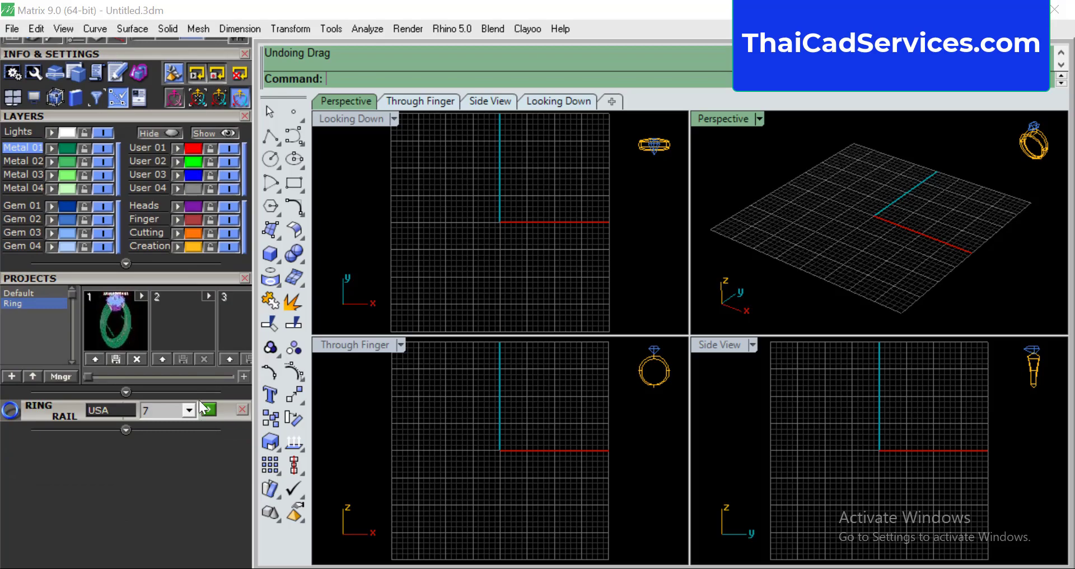
click(210, 410)
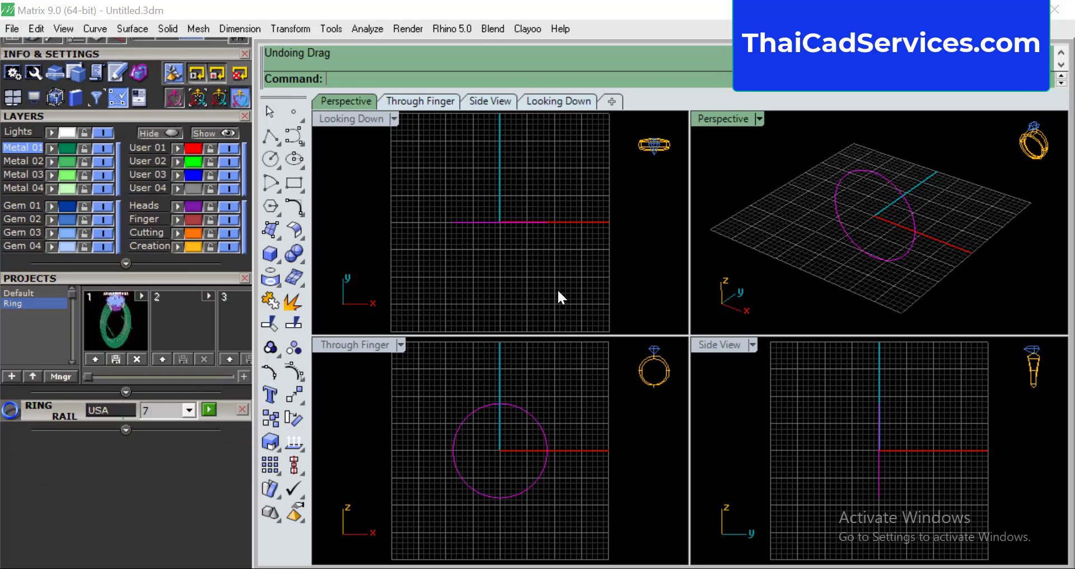
Load a round diamond with a 5.0 mm diameter at the origin using the Gem Loader.
scroll(166, 233, up, 9)
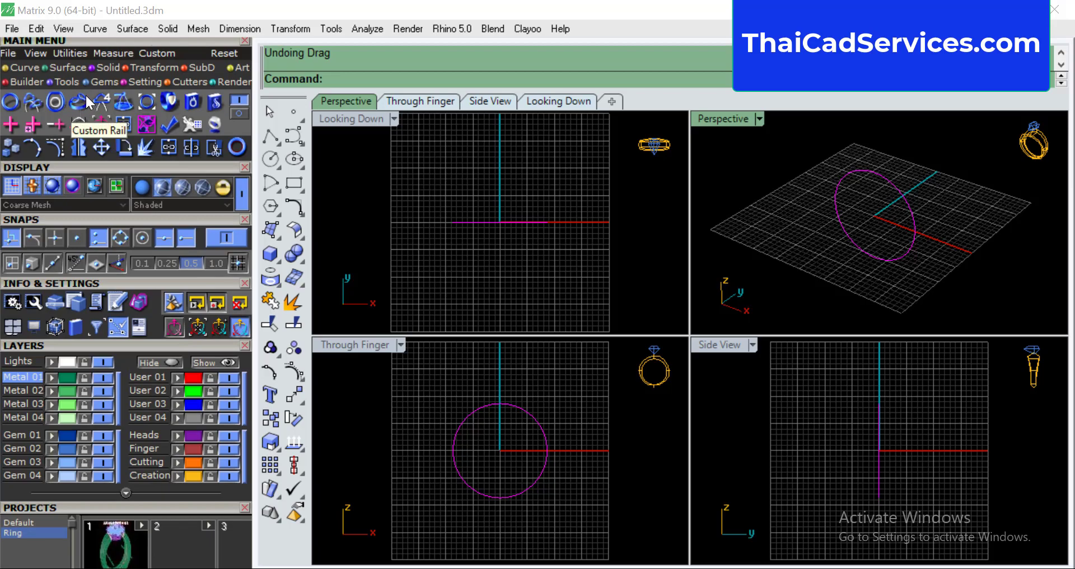
click(99, 82)
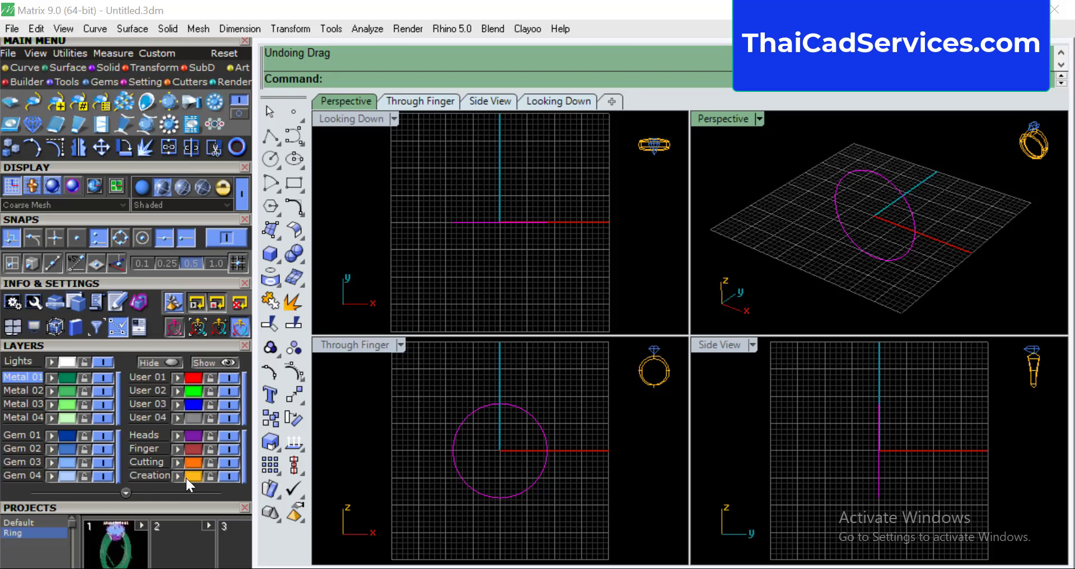
drag(183, 507, 175, 243)
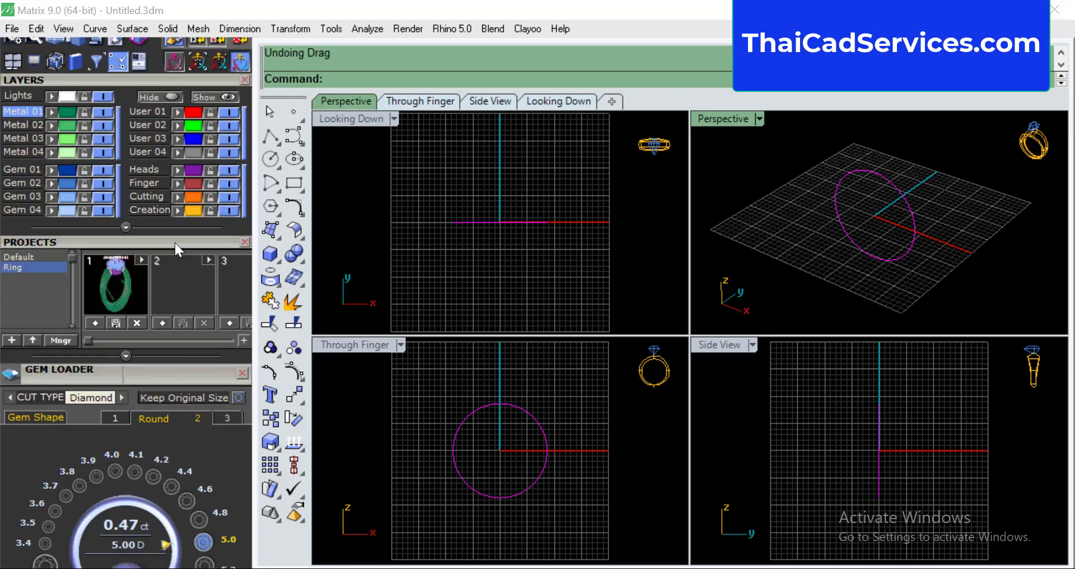
drag(176, 374, 176, 208)
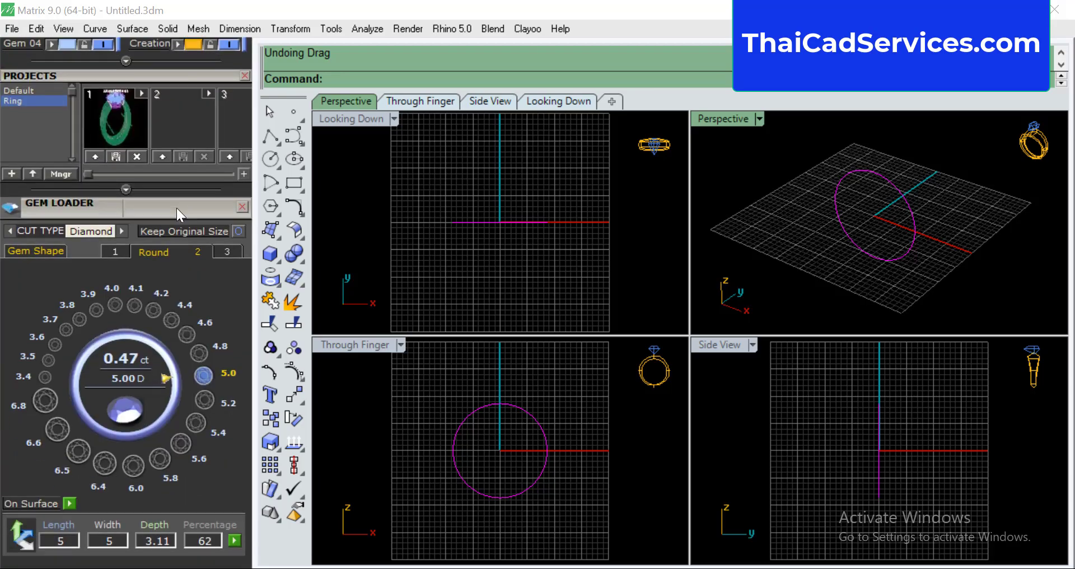
click(185, 335)
click(180, 443)
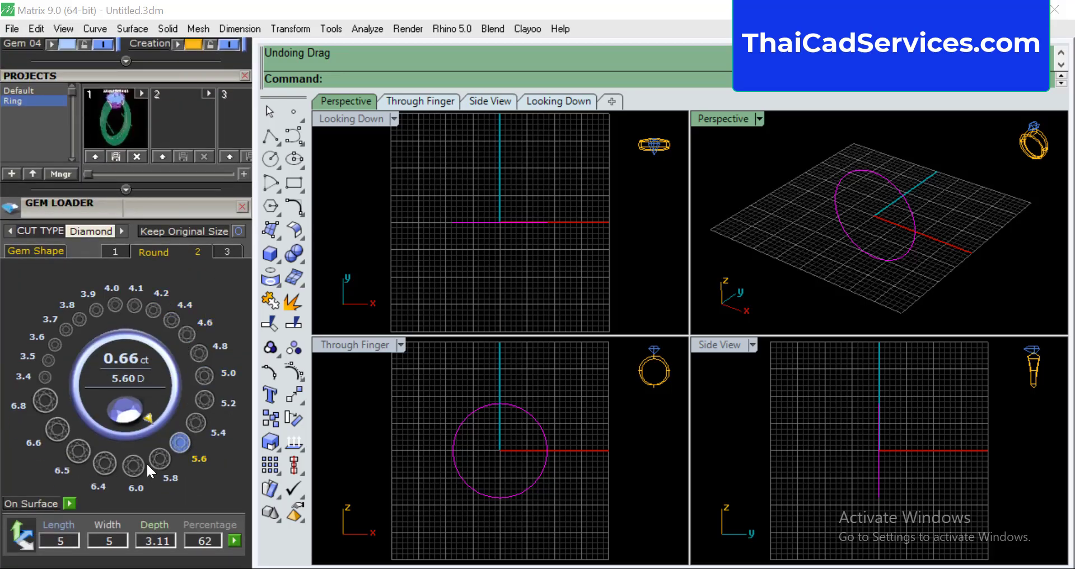
click(195, 422)
click(204, 374)
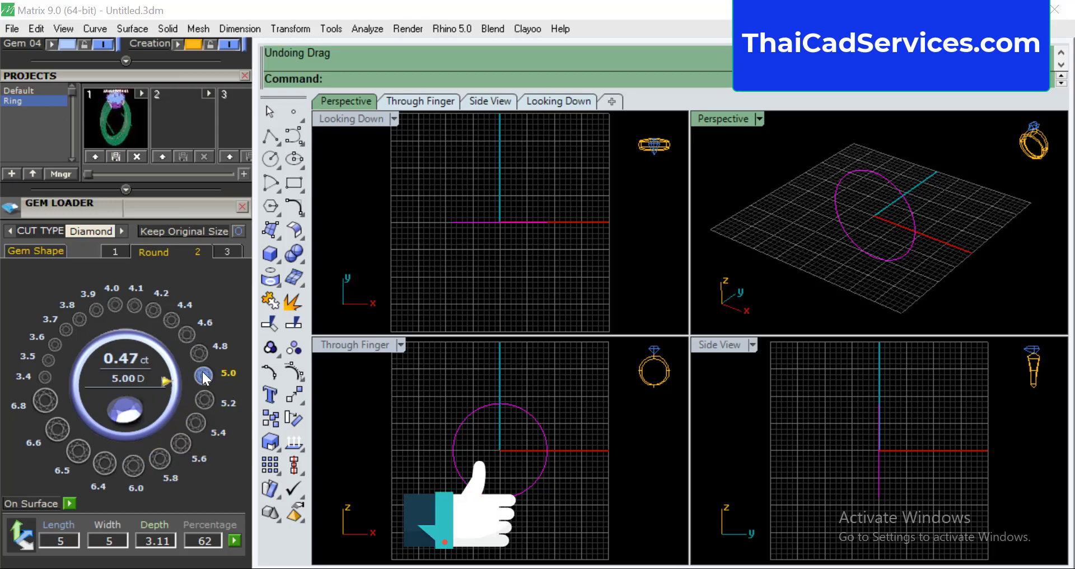
click(227, 374)
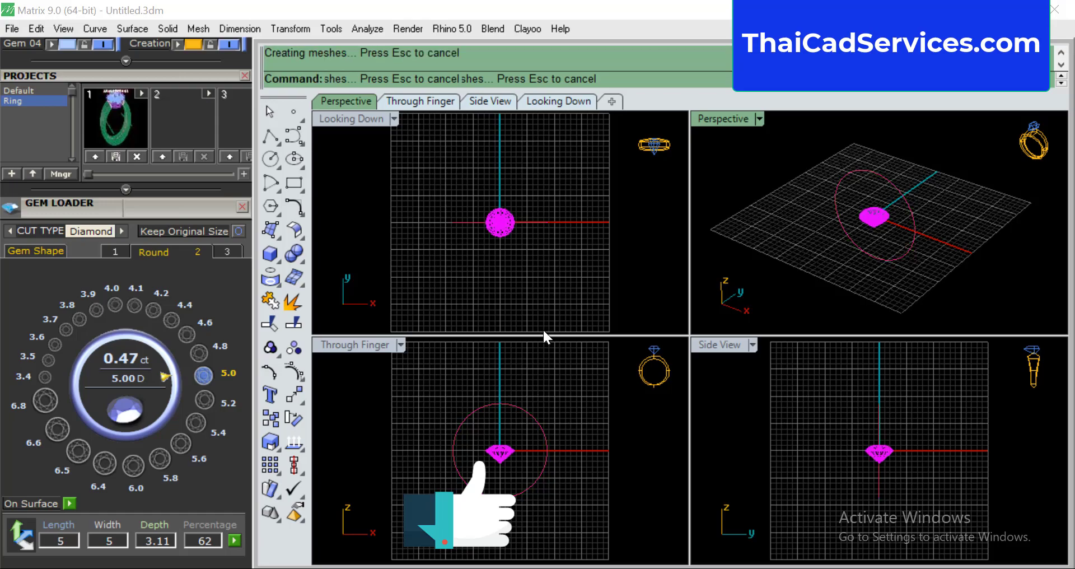
click(509, 449)
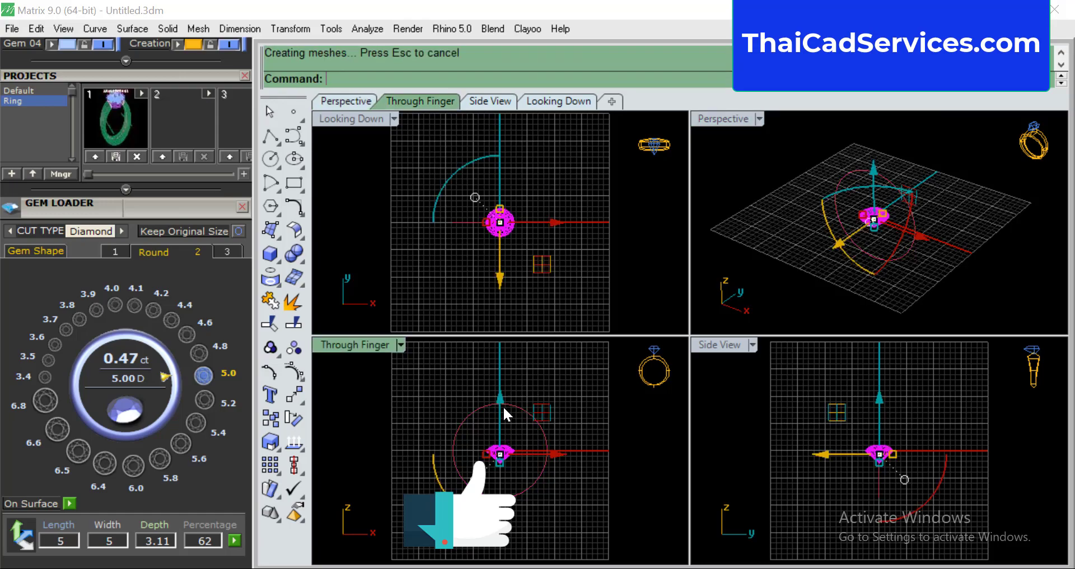
mouse_move(502, 401)
mouse_down()
mouse_move(502, 365)
mouse_move(515, 392)
mouse_up()
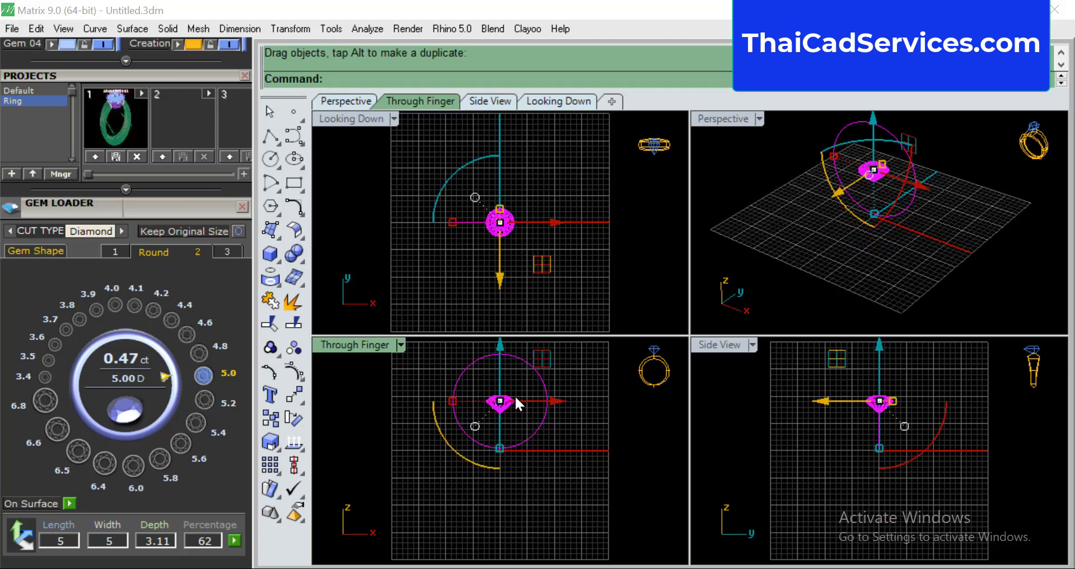
key(ctrl+z)
click(599, 423)
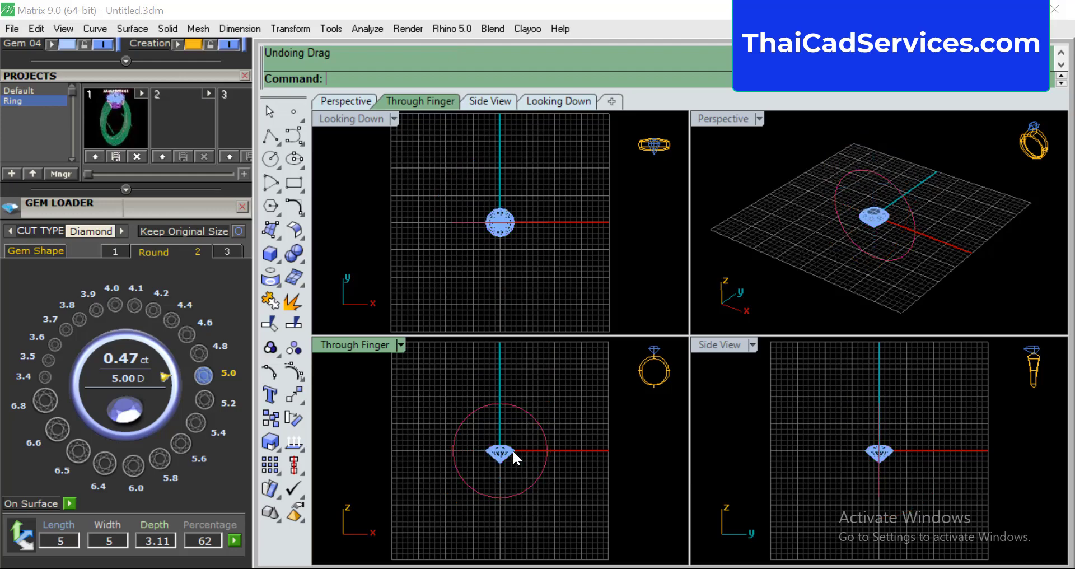
Move the diamond straight up in the Through Finger view, leaving a small gap between its tip and the top of the ring rail.
click(509, 450)
drag(499, 392, 499, 328)
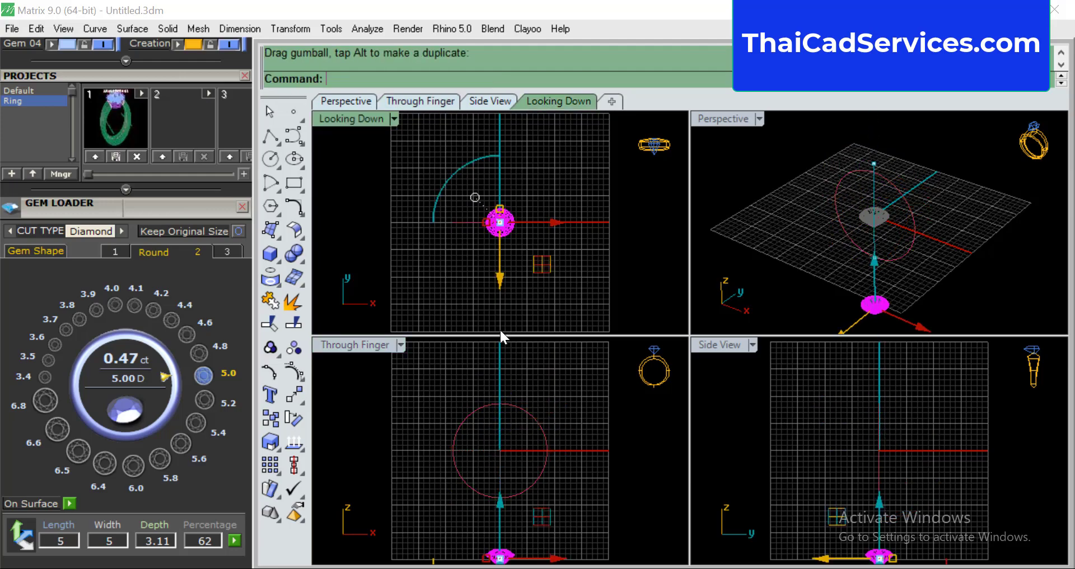
double_click(358, 345)
drag(690, 502, 694, 161)
scroll(734, 224, up, 5)
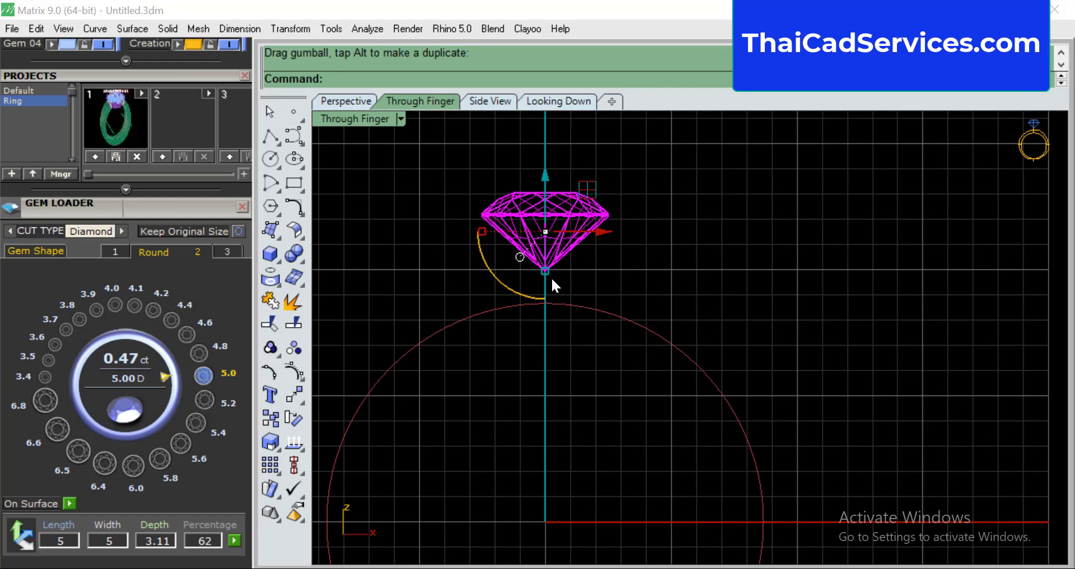
scroll(551, 277, up, 3)
scroll(586, 238, down, 1)
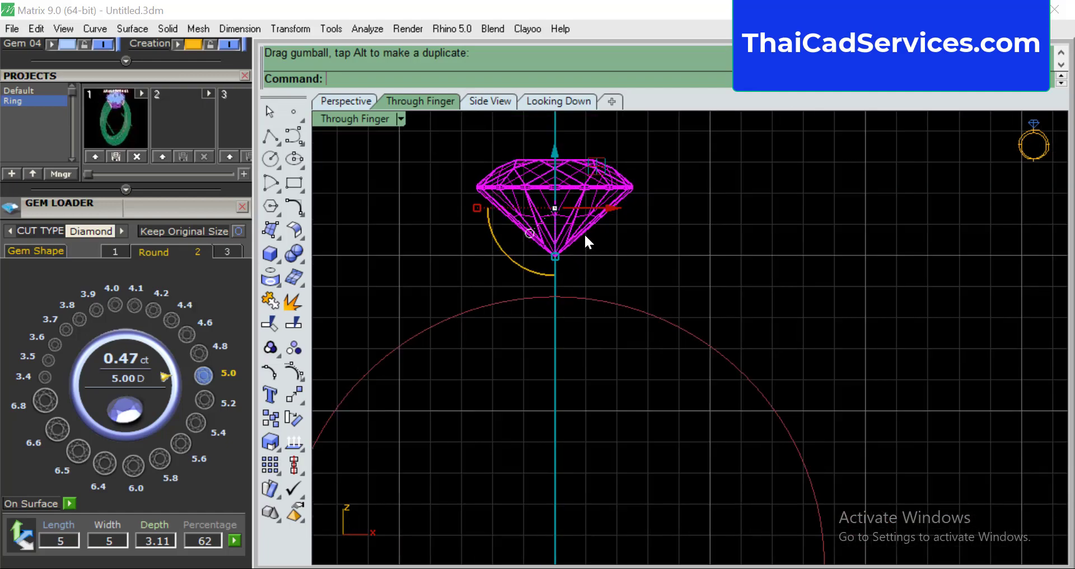
drag(554, 157, 555, 157)
scroll(675, 274, down, 3)
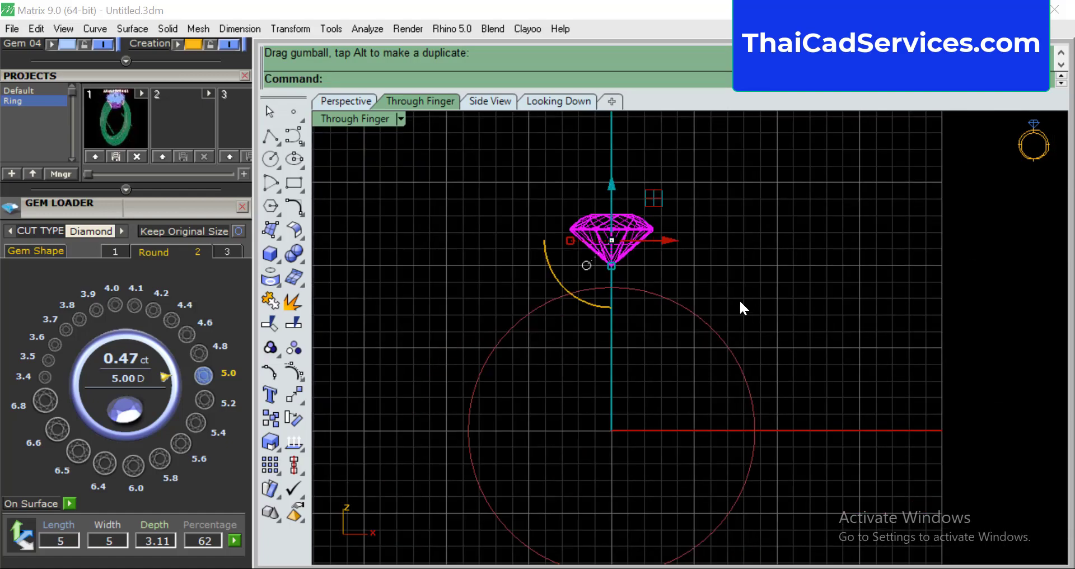
scroll(697, 440, down, 1)
click(804, 353)
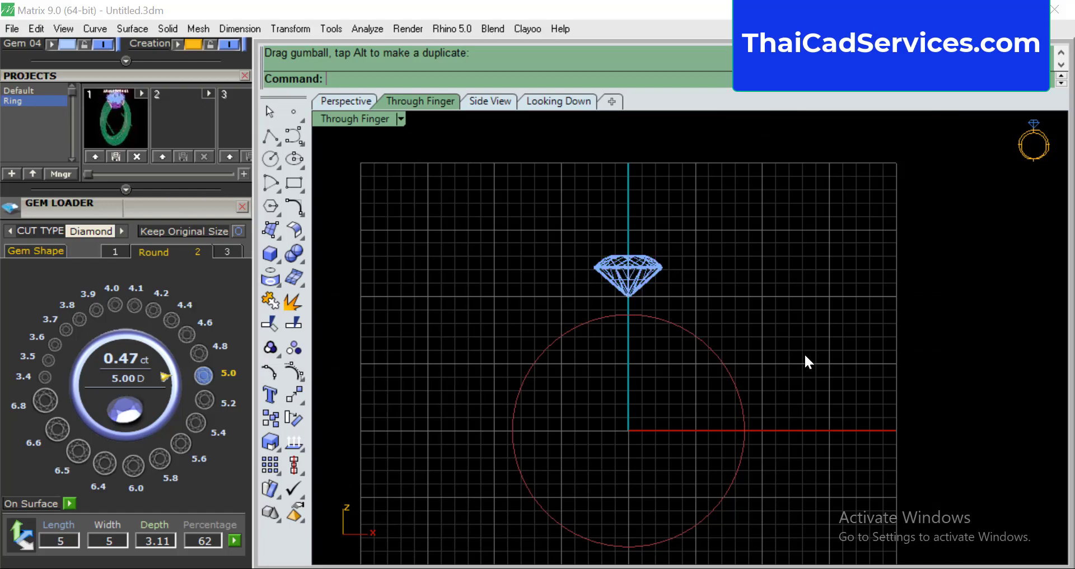
Build a bezel around the diamond with a height of 6 mm and its base cut to the finger rail by Boolean.
click(654, 280)
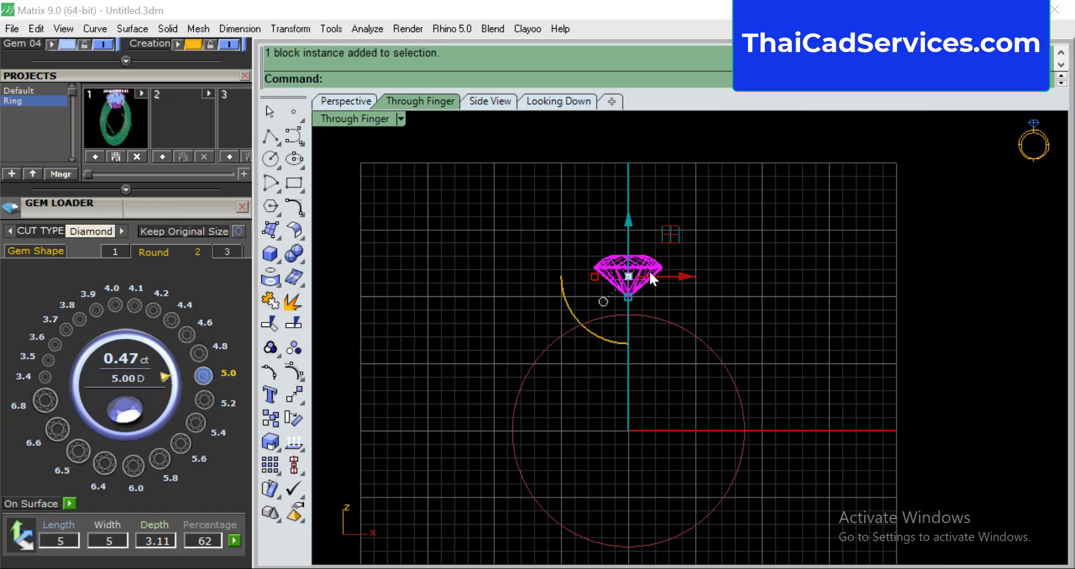
key(F6)
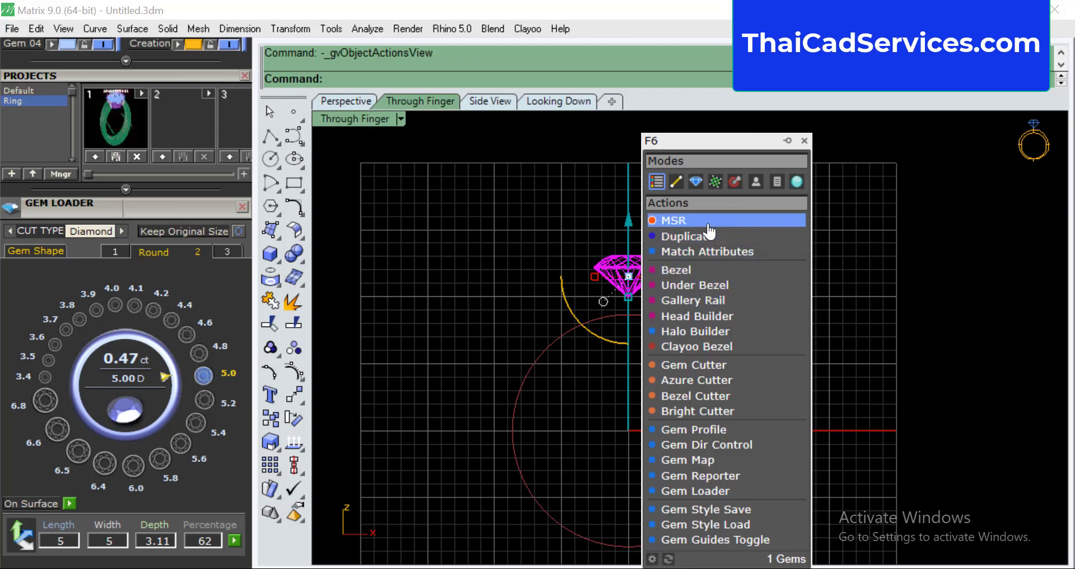
click(707, 270)
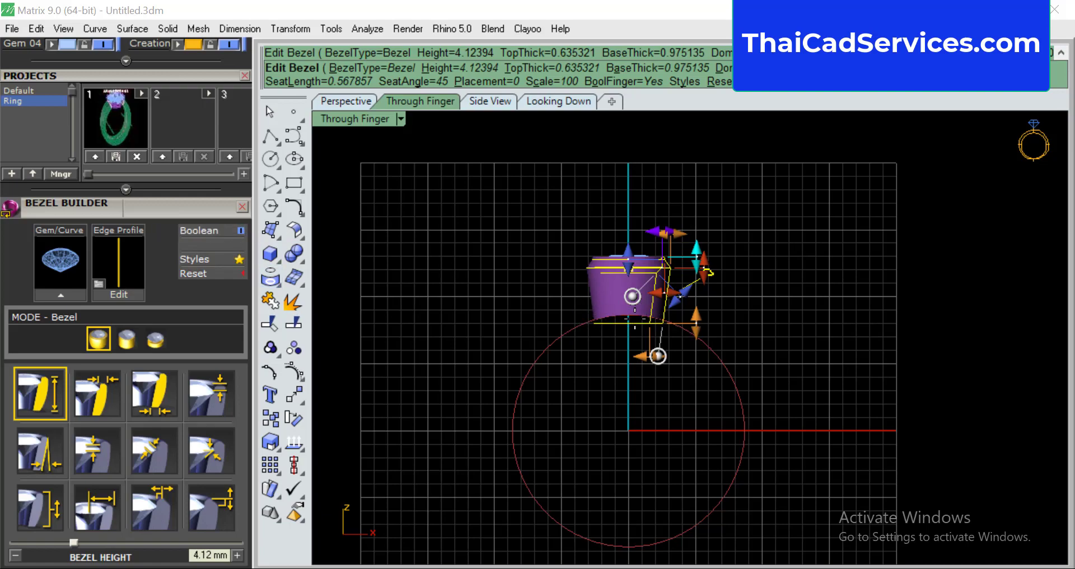
click(242, 229)
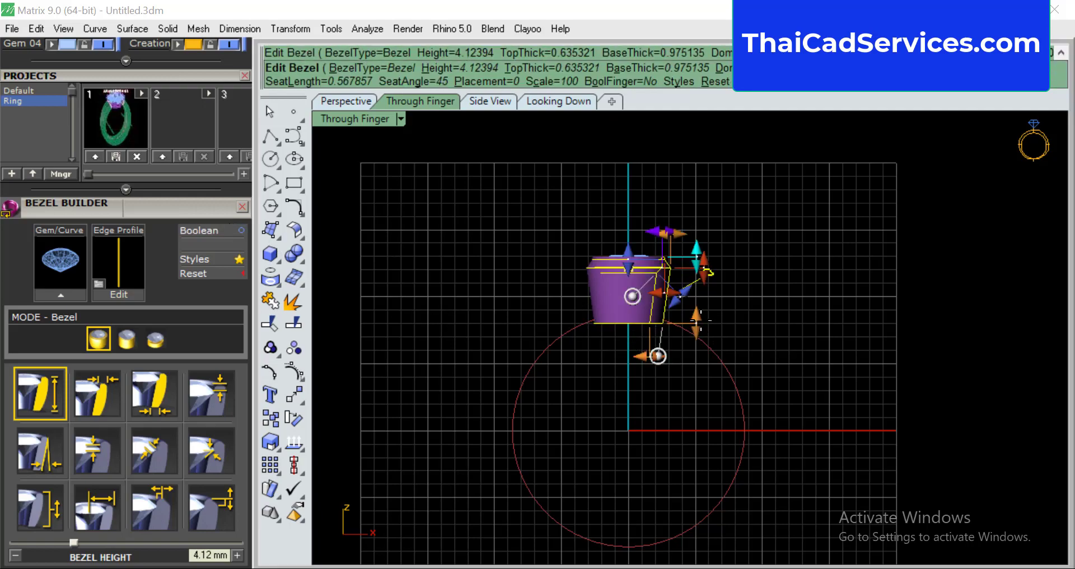
drag(697, 318, 694, 344)
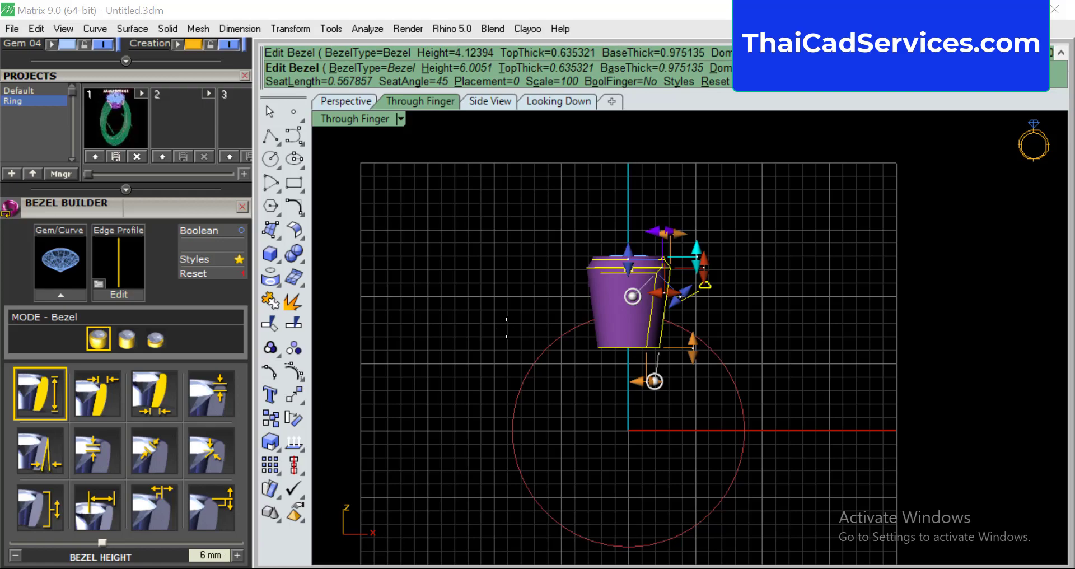
click(242, 229)
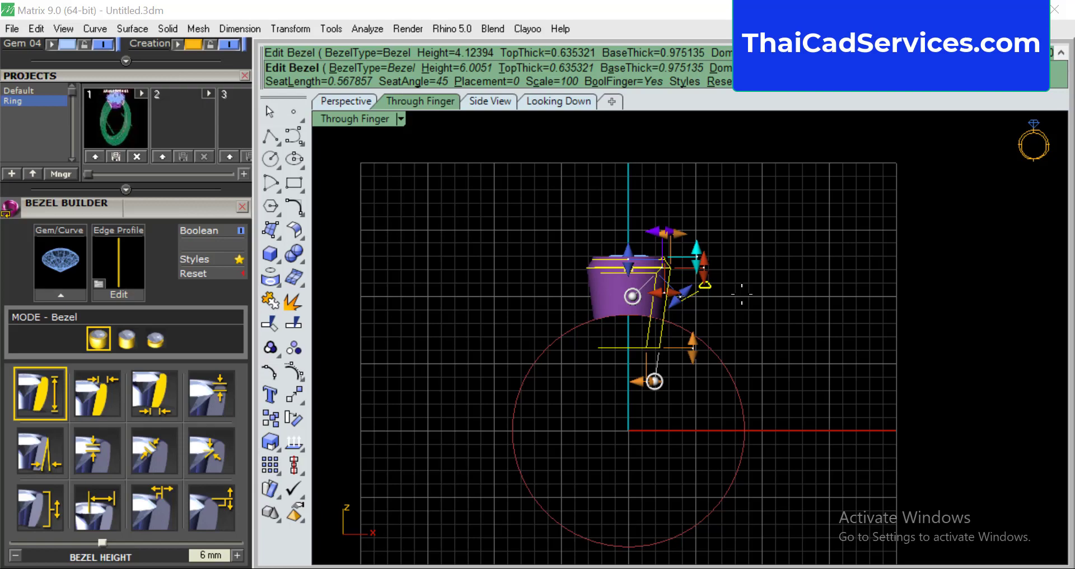
right_click(742, 294)
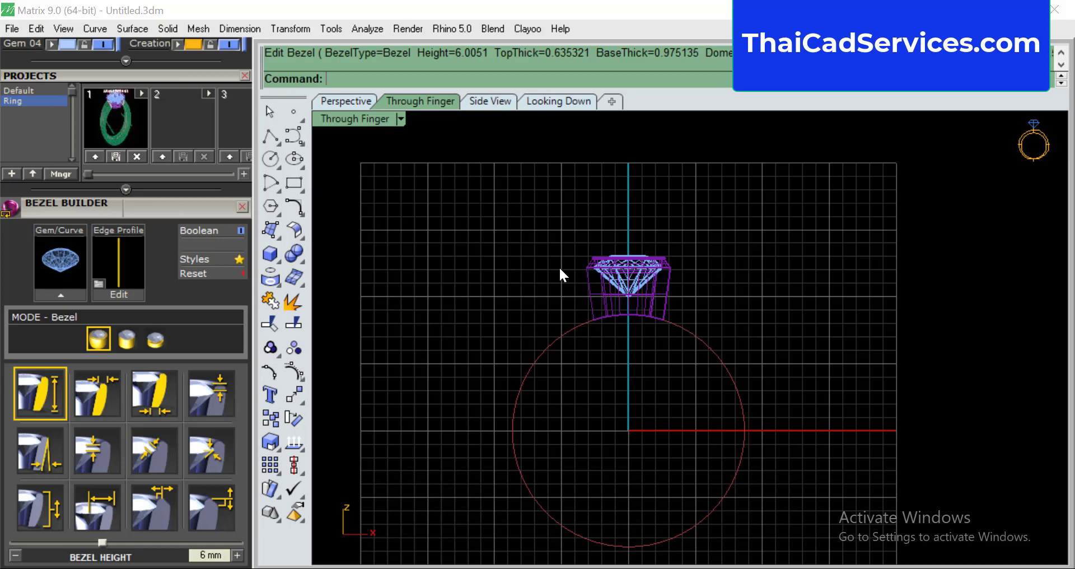
Open the Custom Rail Builder and turn on the ring size reference and the 4 mm ring width reference lines.
double_click(343, 121)
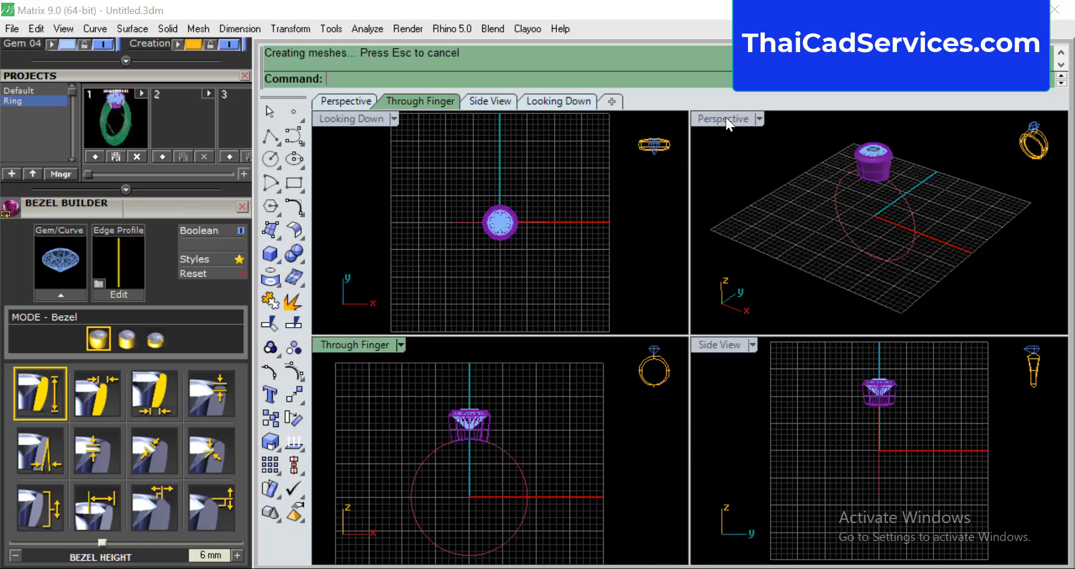
double_click(726, 116)
scroll(806, 295, up, 5)
shift+right_drag(760, 257, 878, 348)
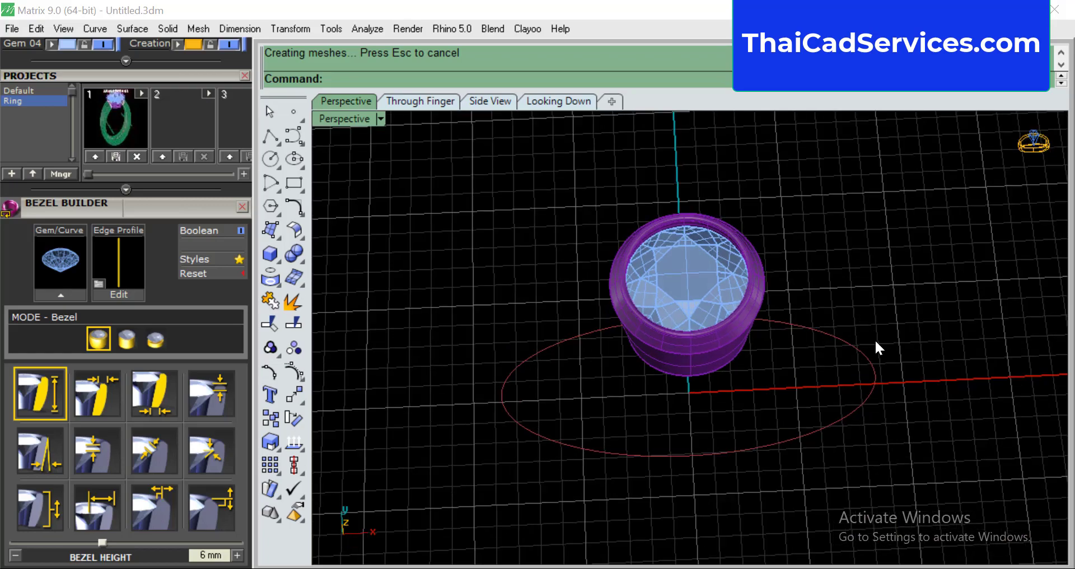
double_click(334, 119)
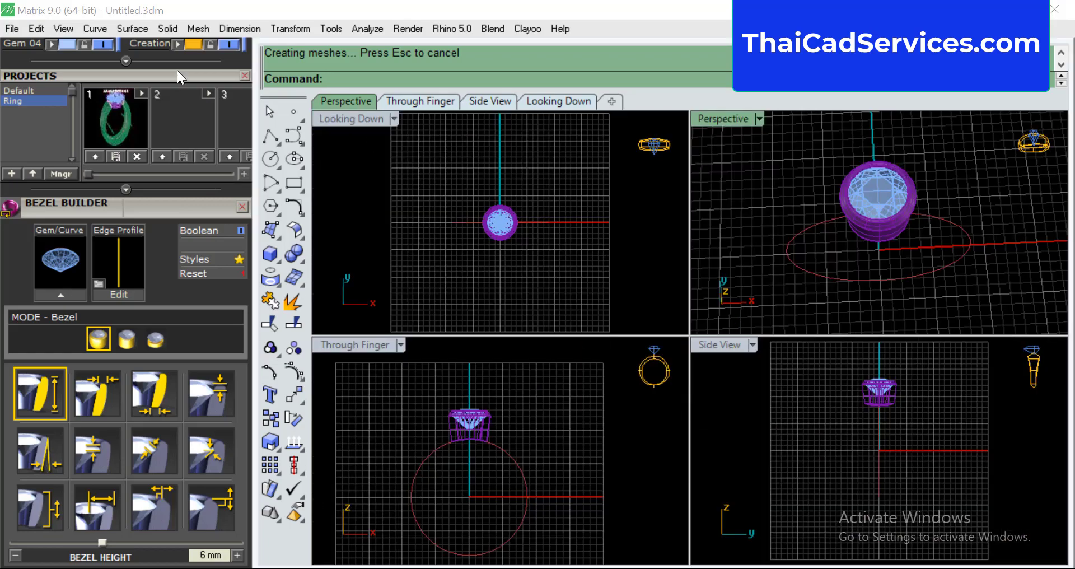
drag(178, 73, 183, 404)
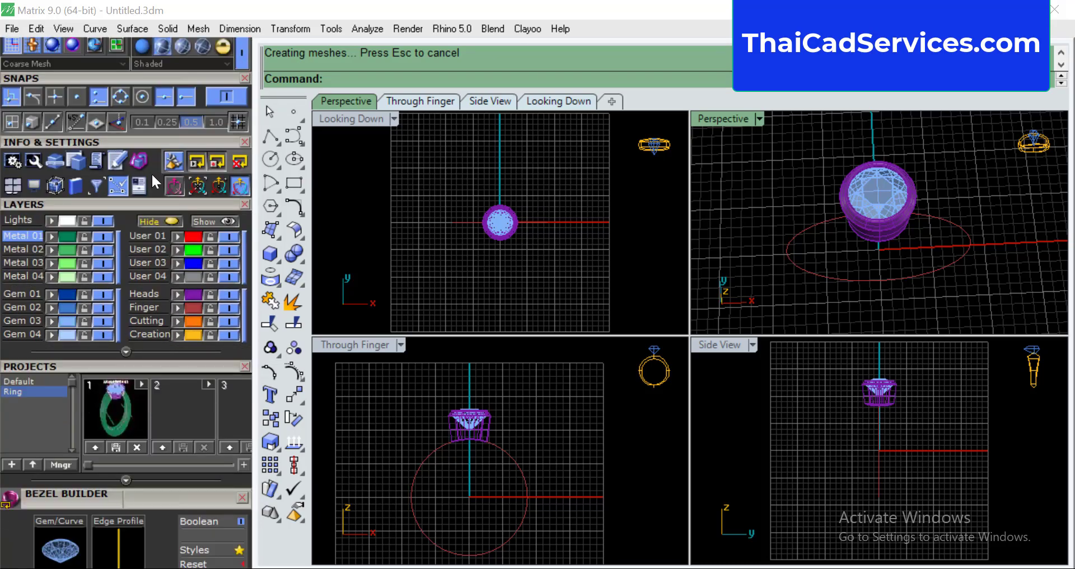
drag(147, 142, 132, 318)
click(69, 138)
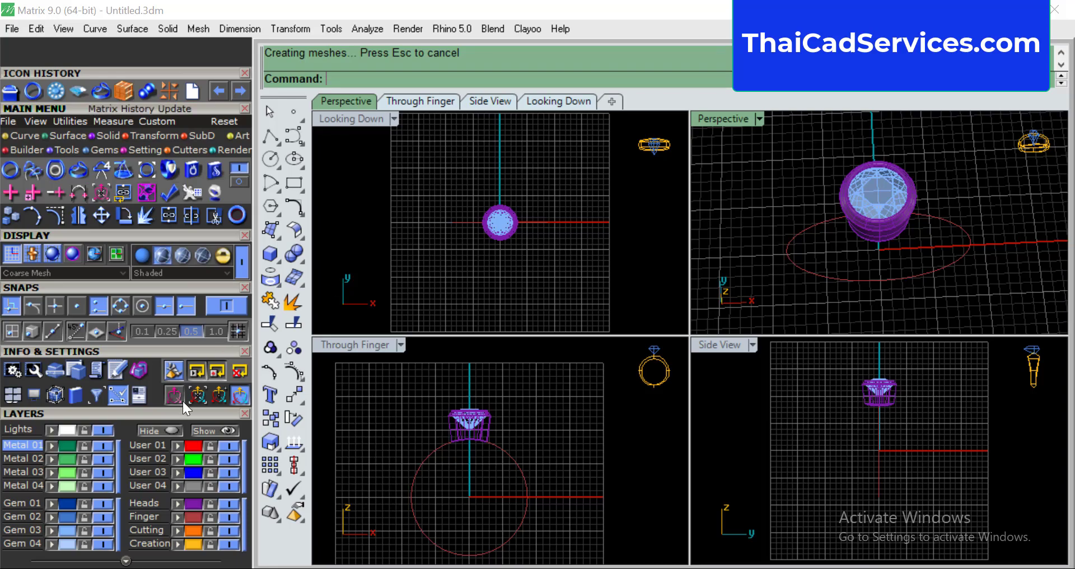
drag(187, 410, 181, 78)
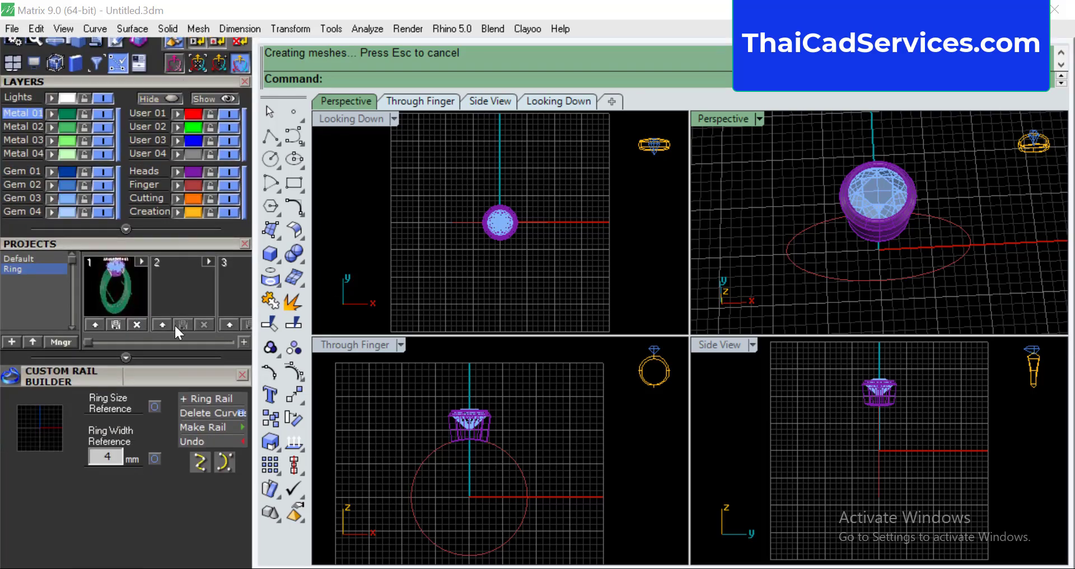
click(155, 407)
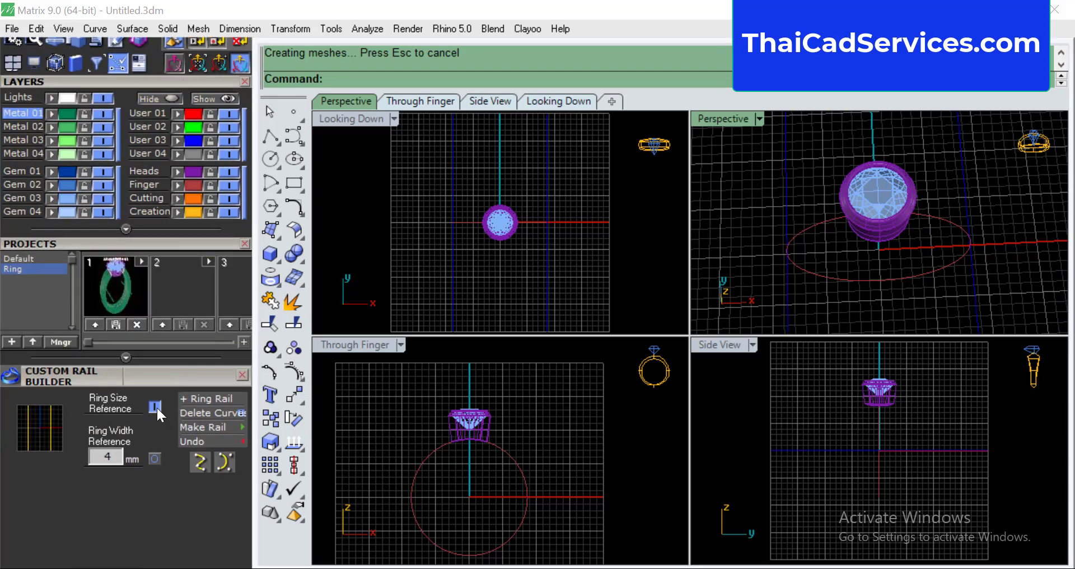
click(155, 459)
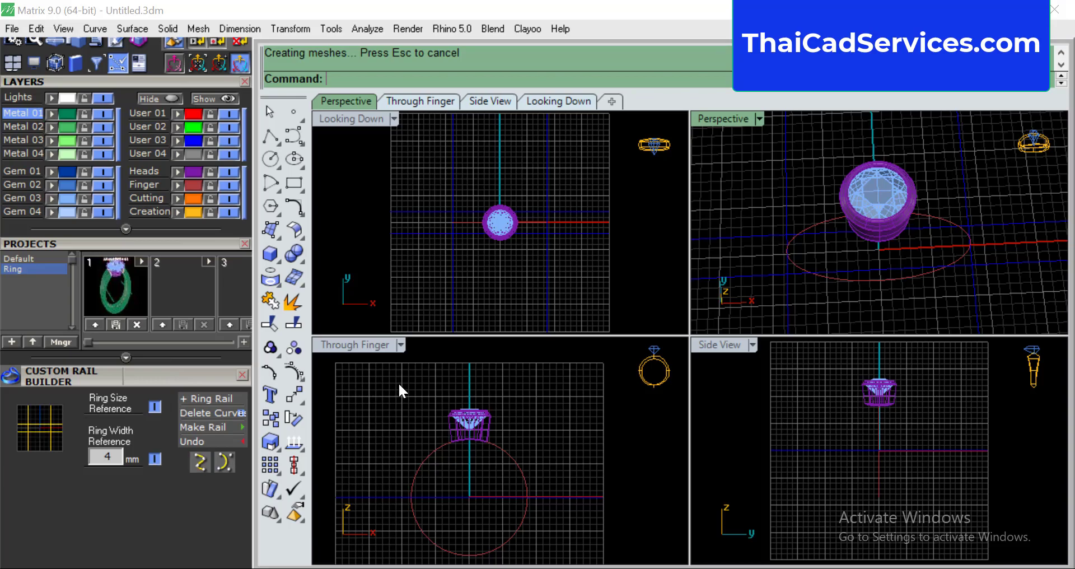
Draw an interpolated curve in the Looking Down view from the ring-size reference line on the X axis, sweeping around the bezel to the Y axis.
double_click(355, 119)
scroll(712, 355, up, 2)
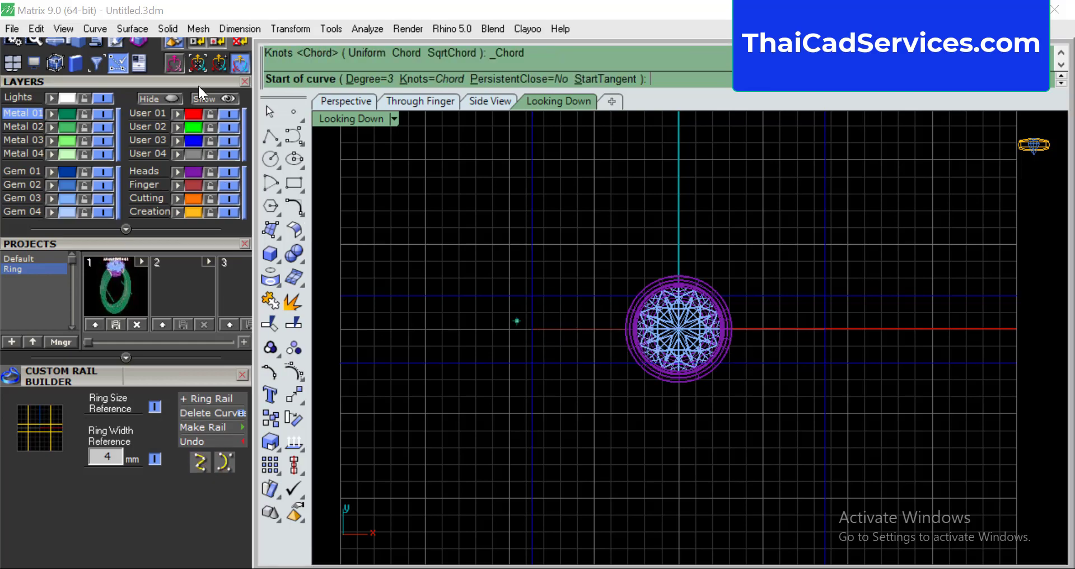
drag(198, 82, 201, 272)
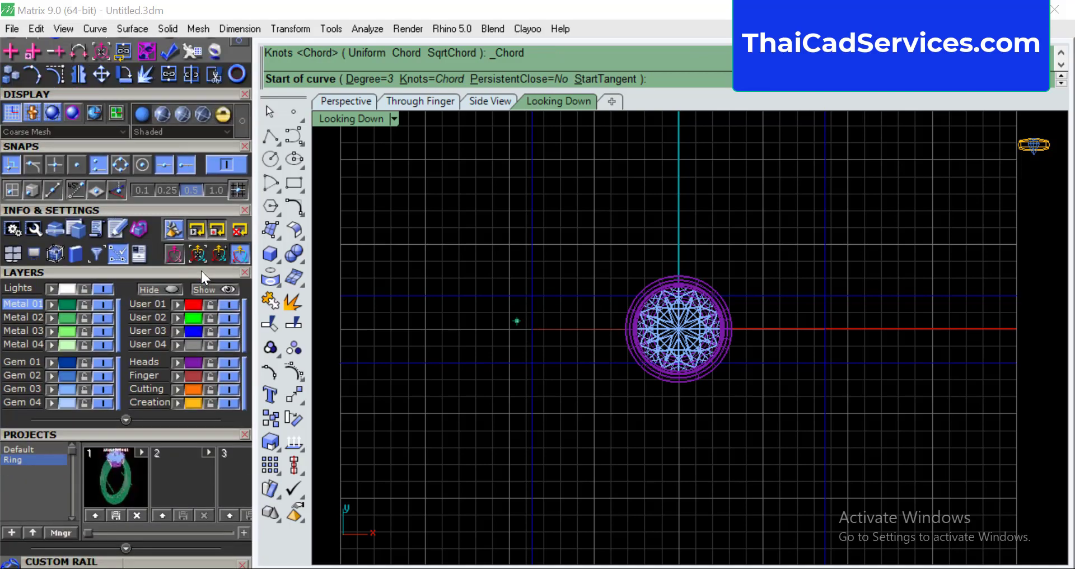
click(225, 165)
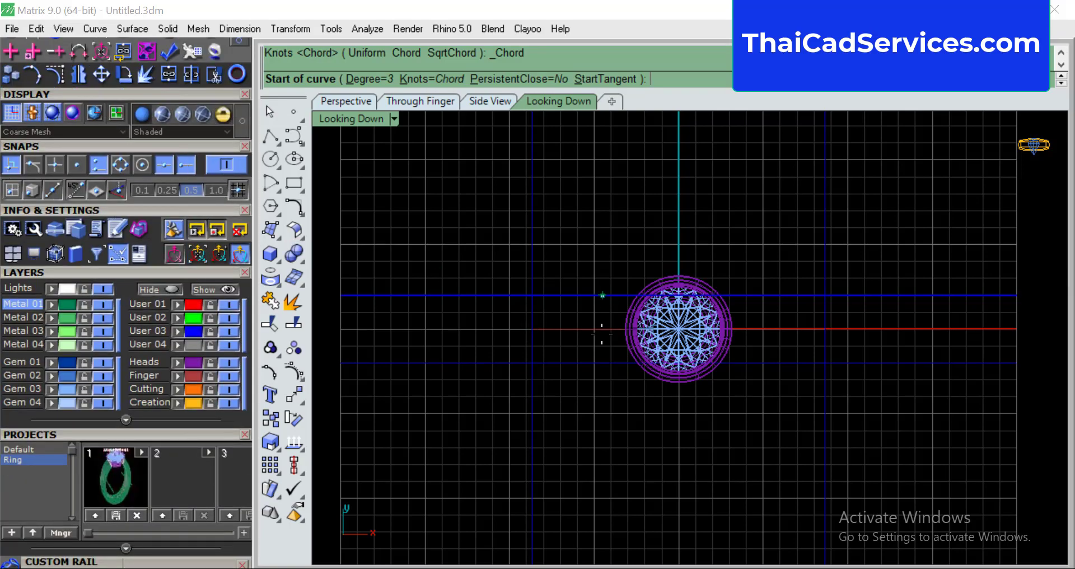
click(532, 328)
scroll(598, 308, up, 4)
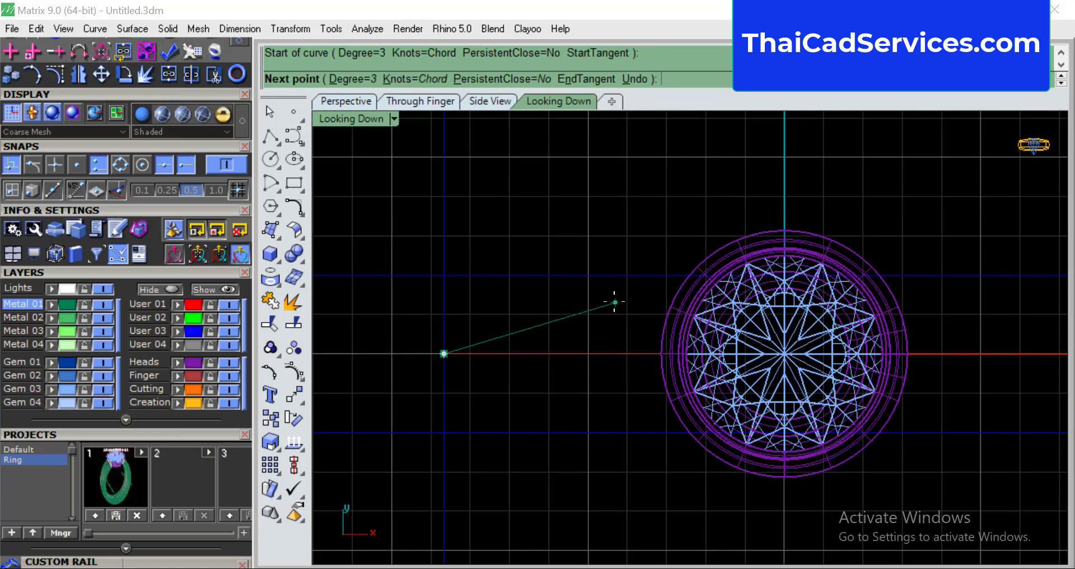
click(614, 302)
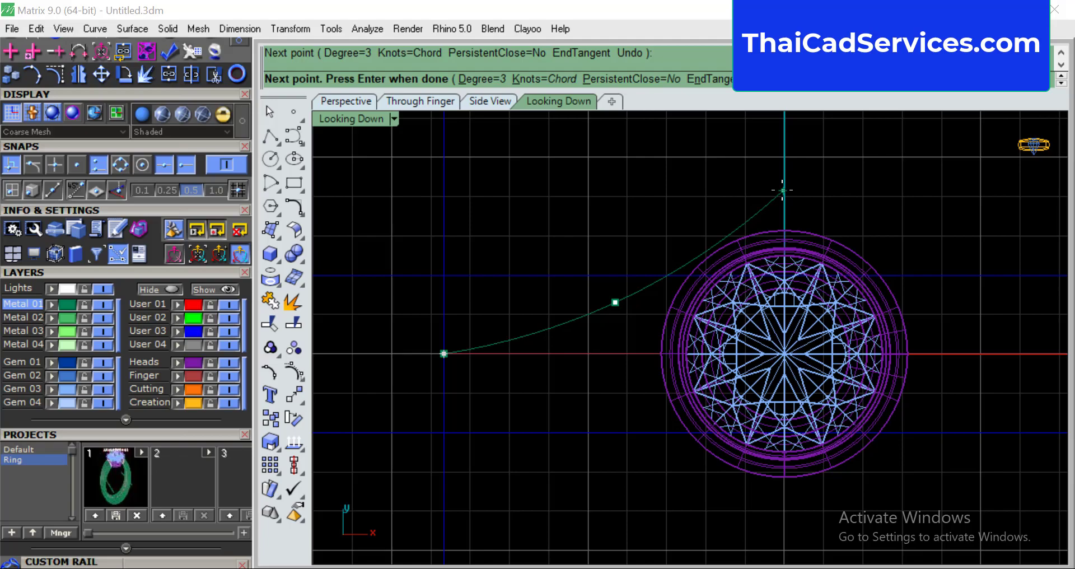
click(742, 190)
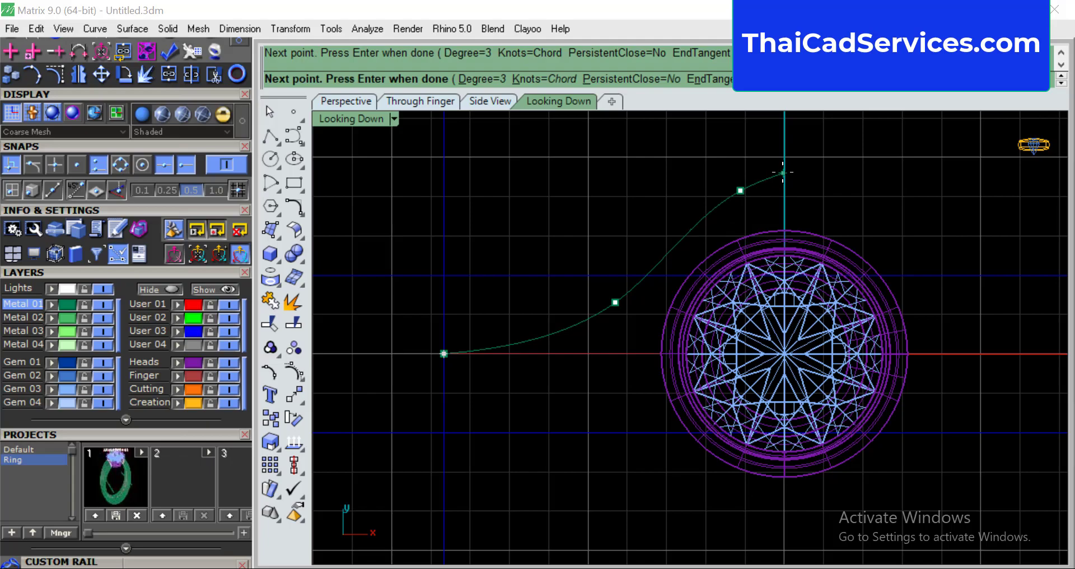
click(783, 173)
key(Return)
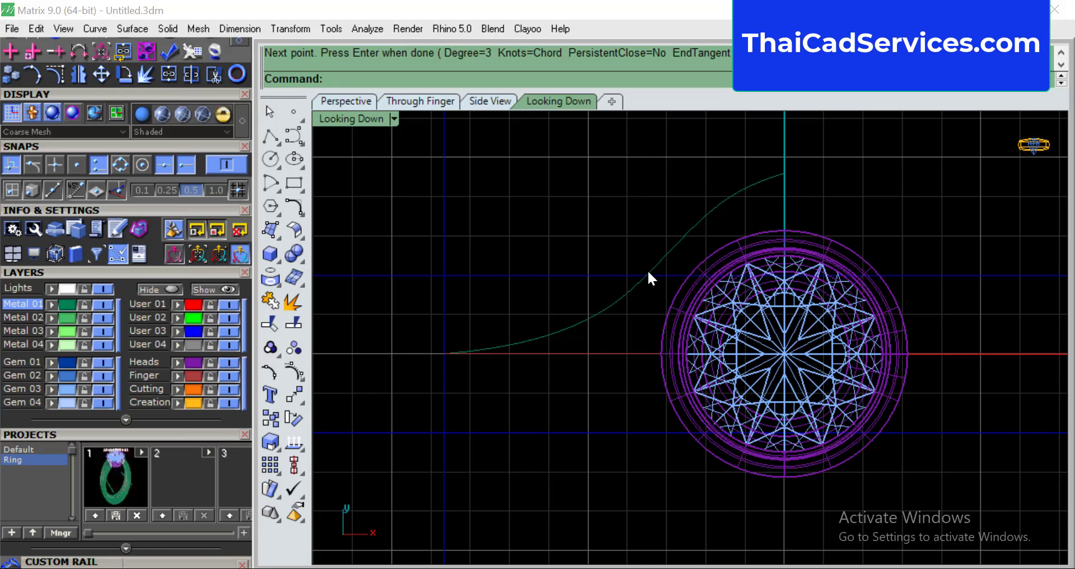
Show the bypass curve's control points and move the upper bend and the end beside the bezel closer to the setting.
click(663, 258)
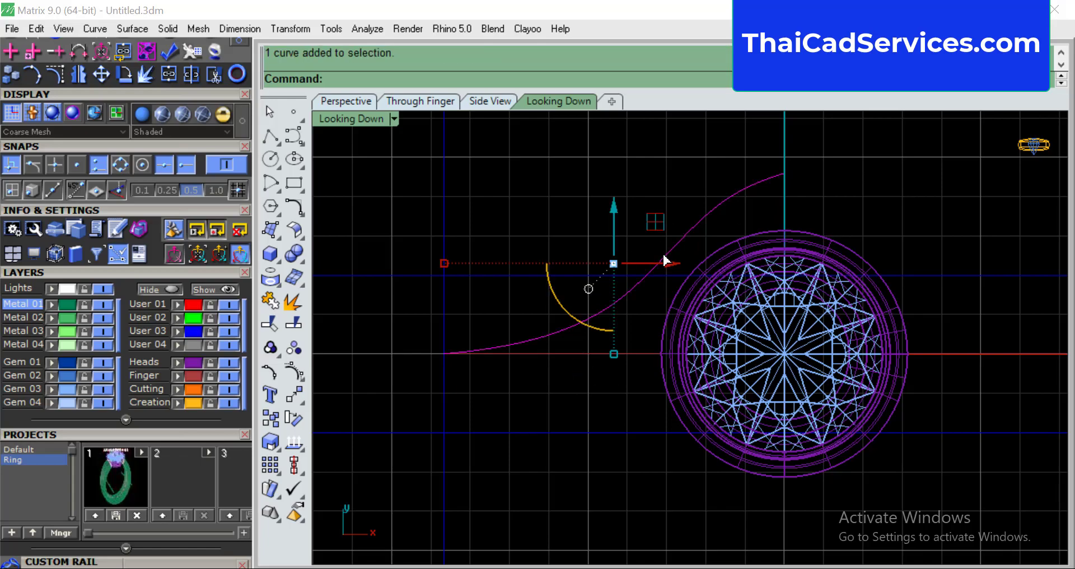
click(116, 191)
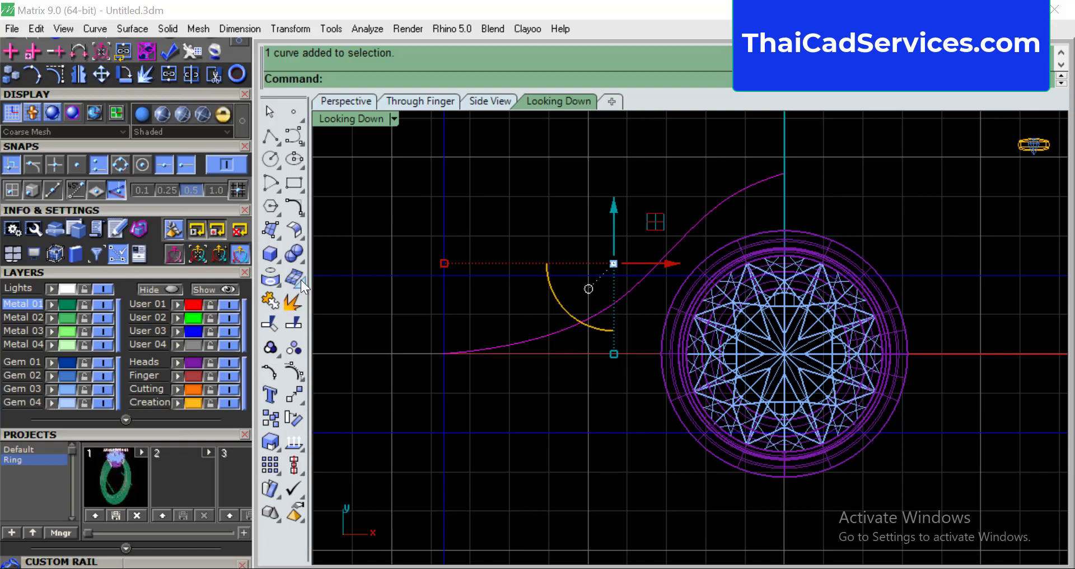
click(294, 371)
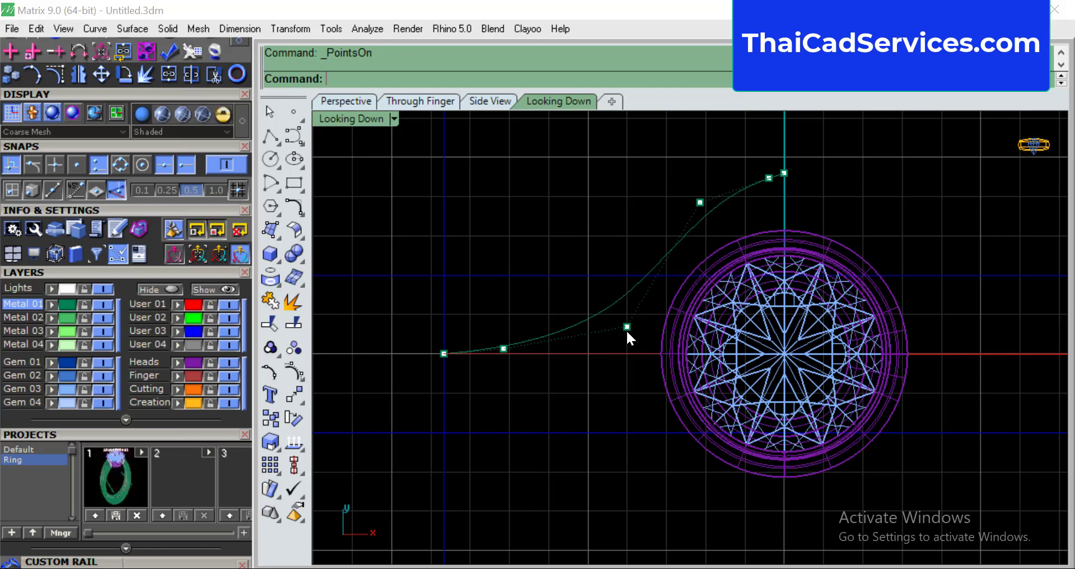
click(700, 203)
drag(700, 202, 709, 214)
click(772, 178)
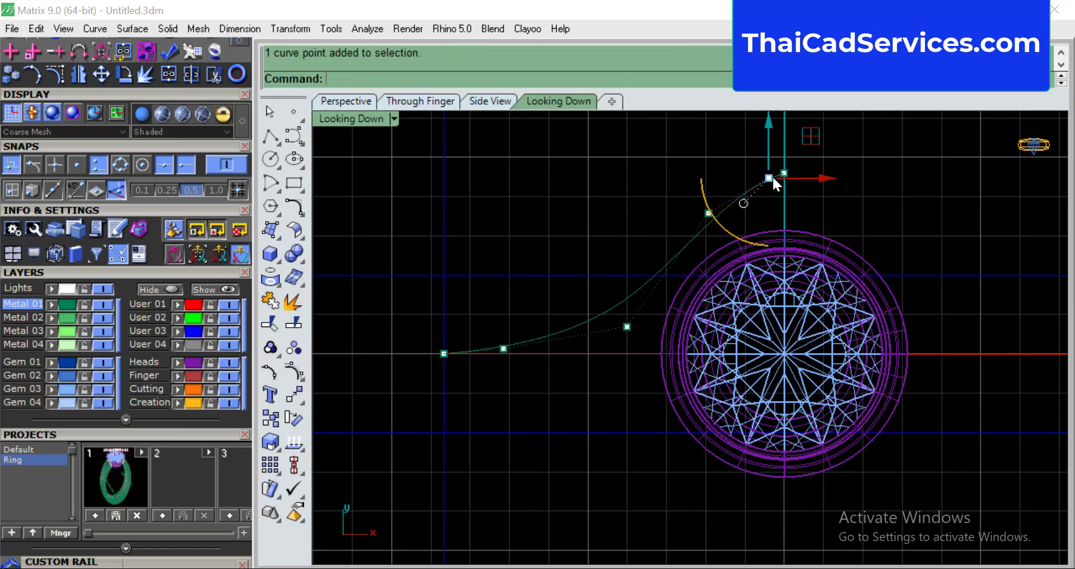
drag(769, 178, 786, 174)
drag(815, 140, 822, 167)
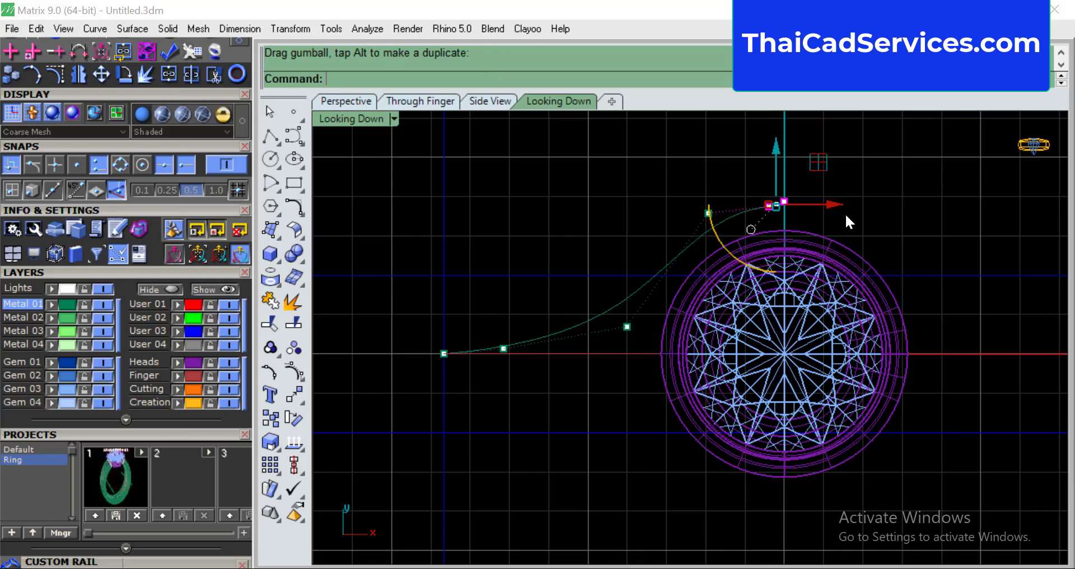
Lower the curve's end point on the Y axis level with its neighbouring control point, and hide the control points.
click(830, 220)
scroll(784, 202, up, 3)
click(784, 198)
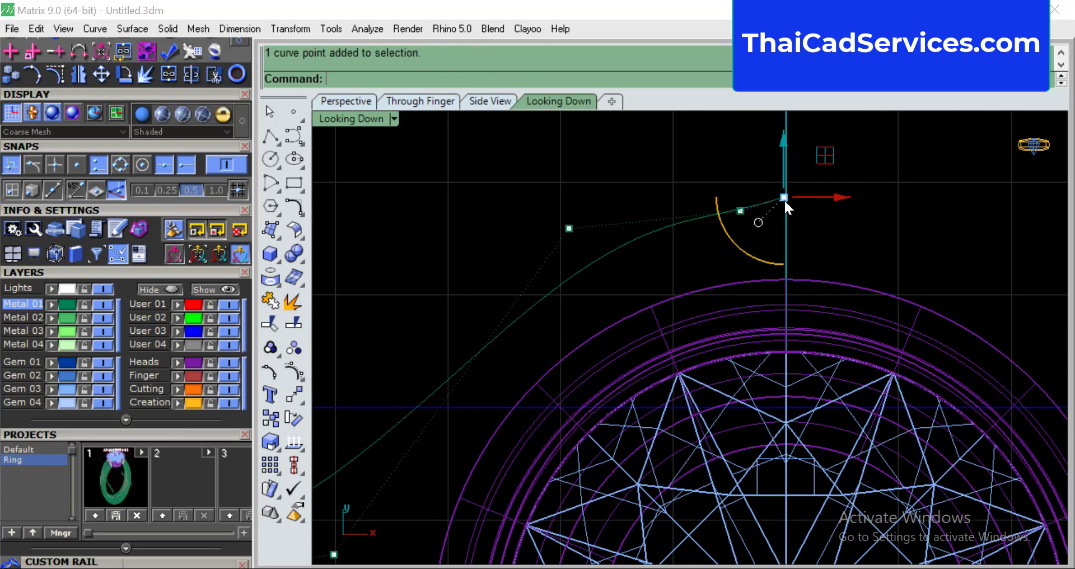
drag(826, 156, 837, 207)
click(866, 254)
scroll(867, 254, down, 4)
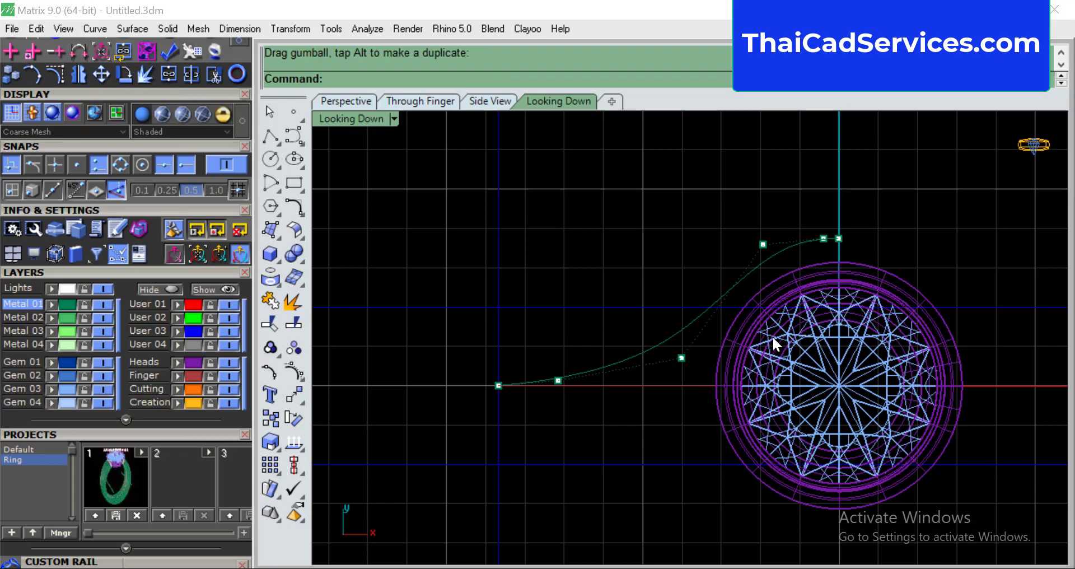
key(Escape)
Convert the reshaped bypass curve into a ring rail with Make Rail in the Custom Rail Builder.
click(704, 316)
drag(163, 432, 185, 76)
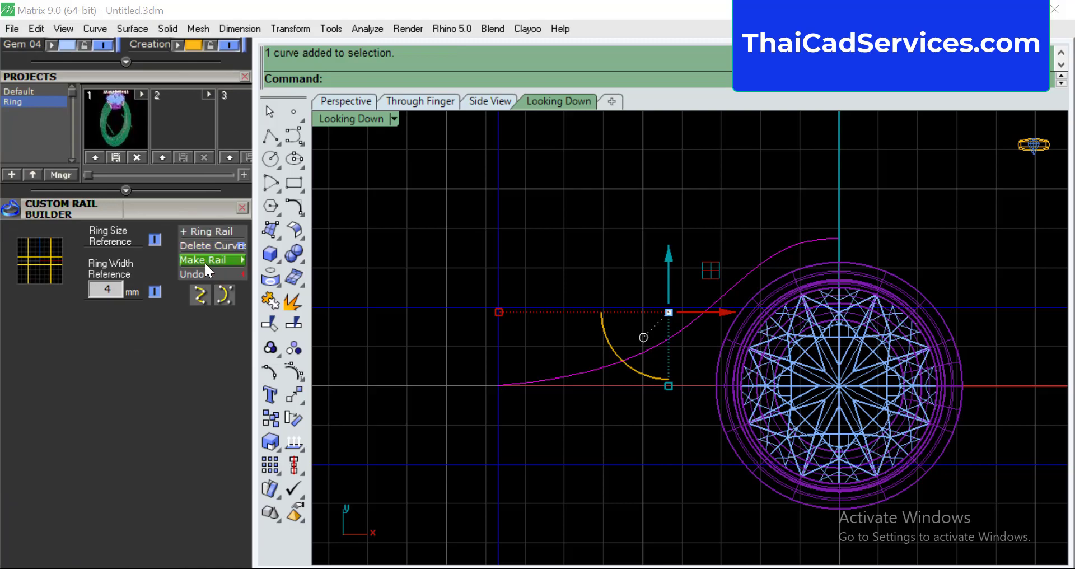
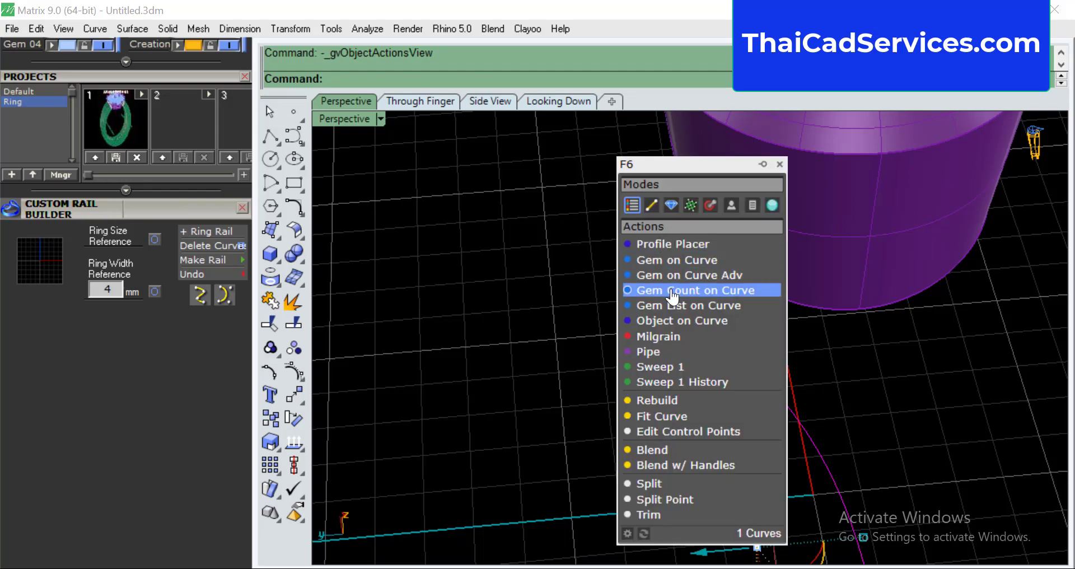
Start the Profile Placer on the bypass rail and set the half-round profile's width to 3 mm.
click(672, 247)
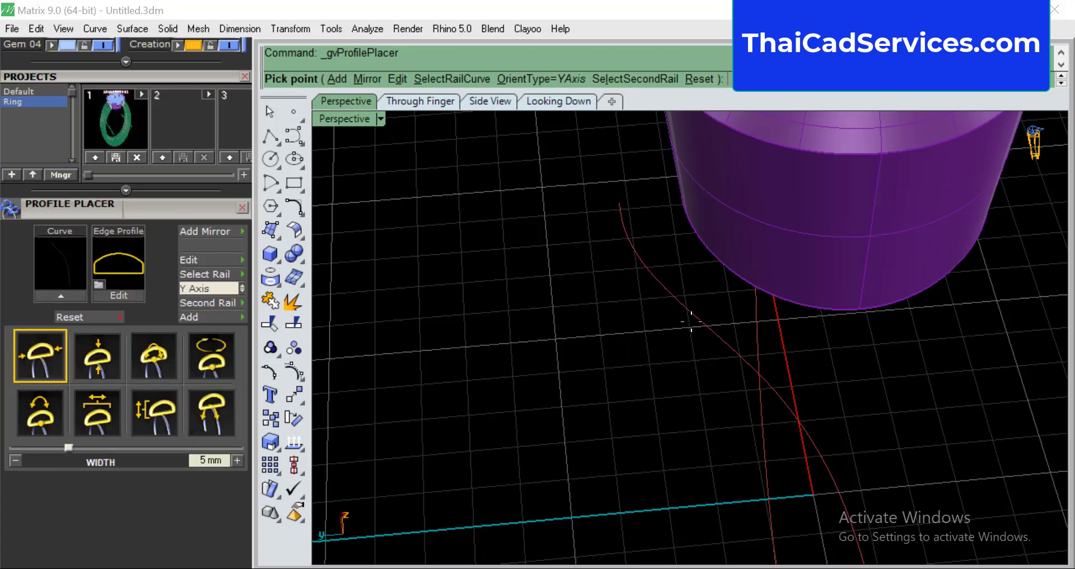
scroll(726, 358, down, 5)
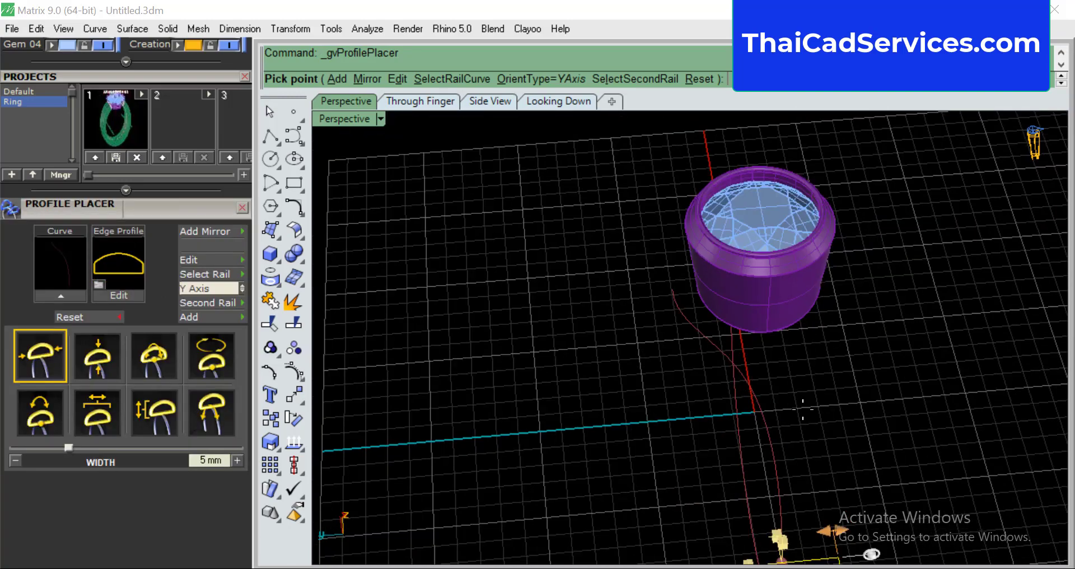
scroll(805, 421, down, 3)
shift+right_drag(827, 436, 791, 329)
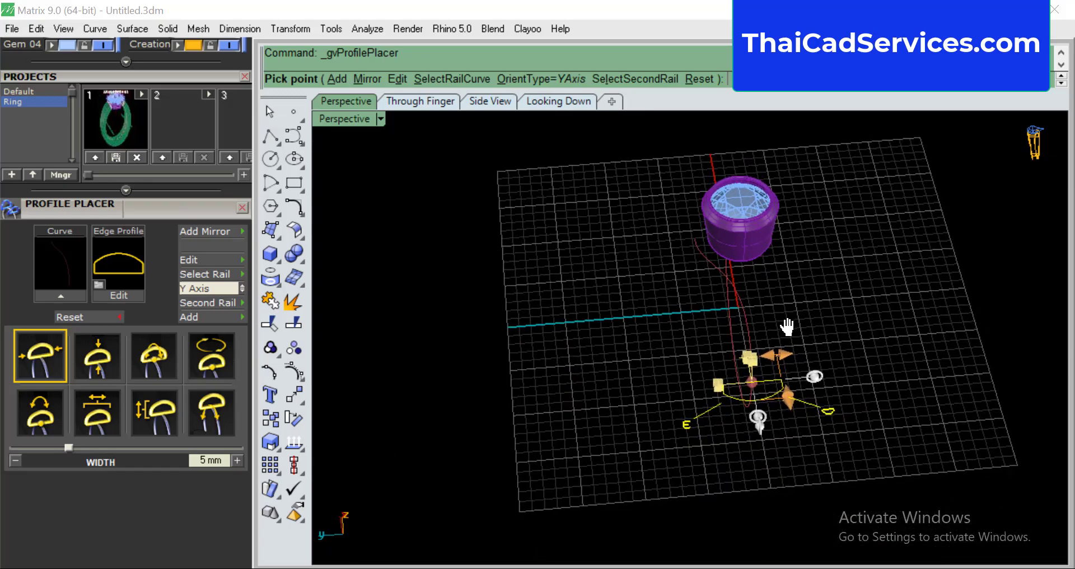
scroll(779, 400, up, 3)
mouse_move(783, 320)
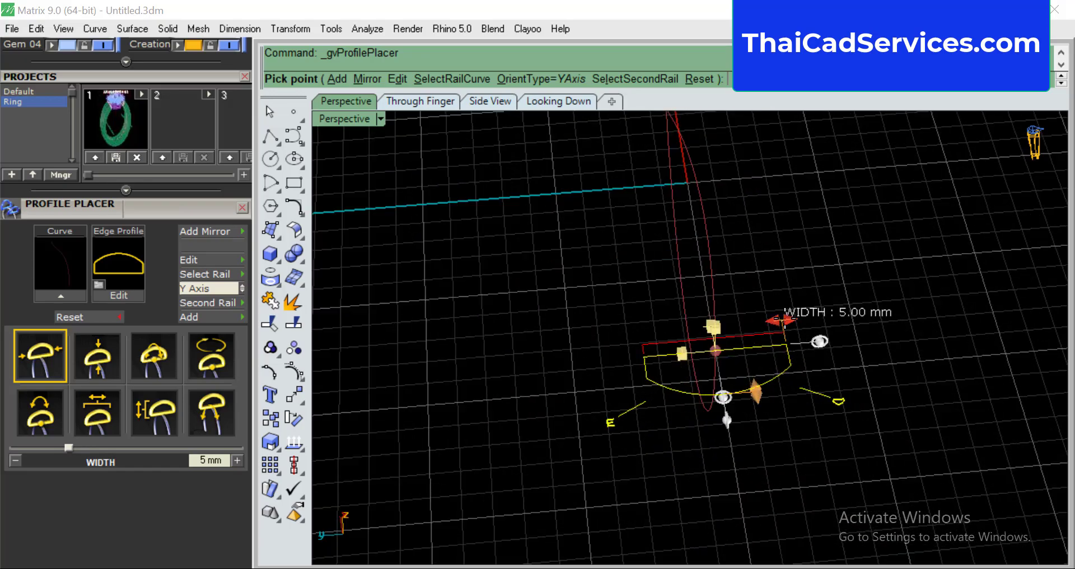
drag(783, 320, 755, 327)
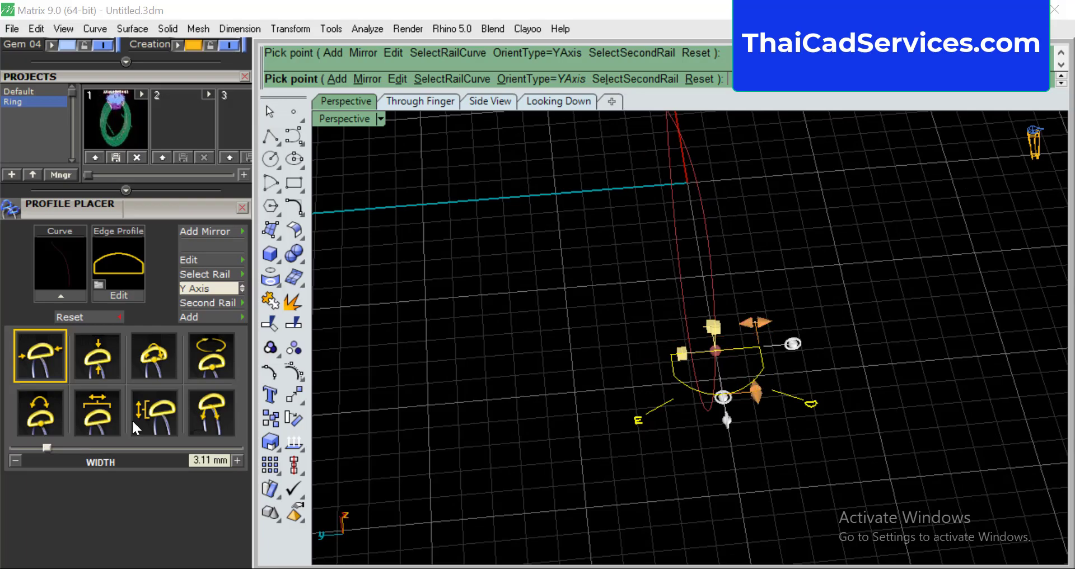
click(213, 459)
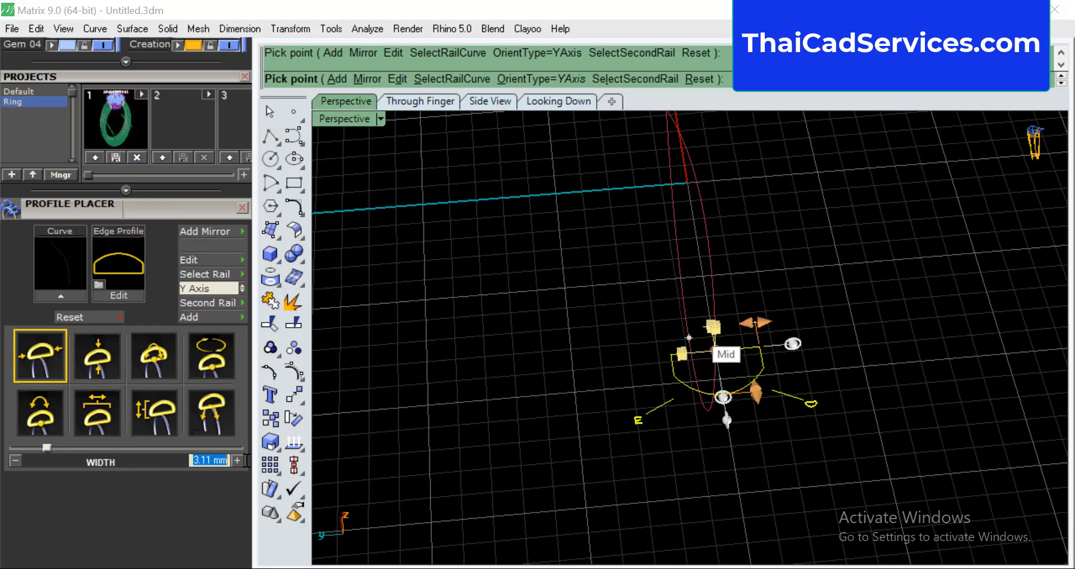
text(3)
key(Return)
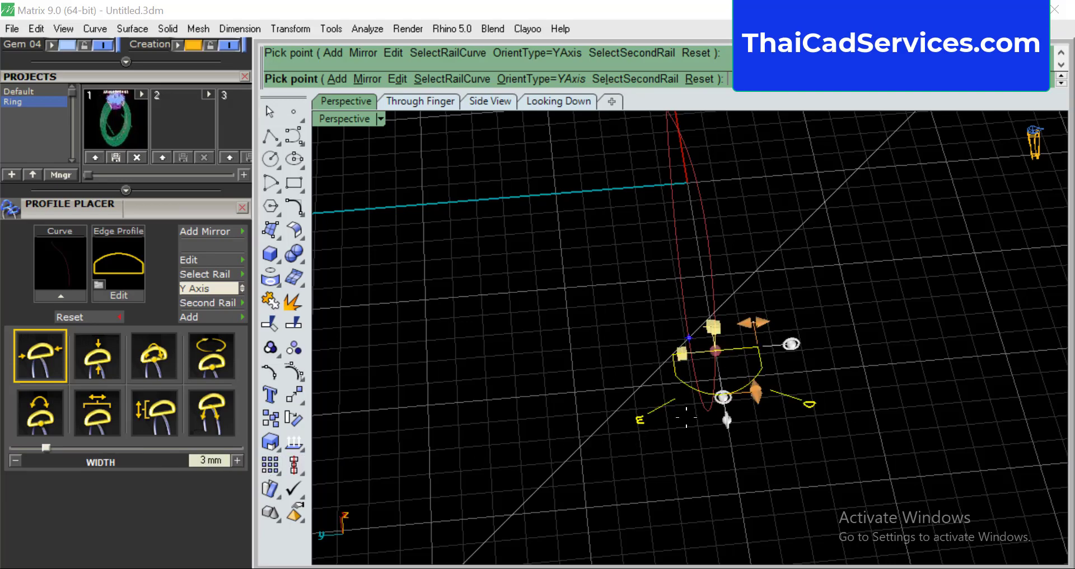
Set the profile's height to 2.5 mm and add it at the bottom end of the bypass rail.
click(754, 392)
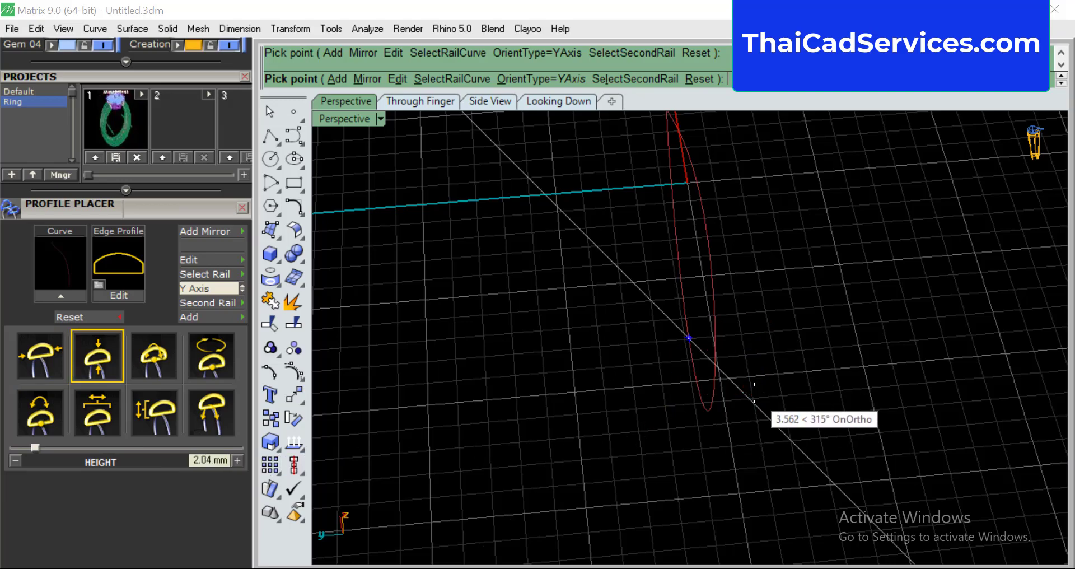
drag(195, 460, 227, 459)
text(2.5)
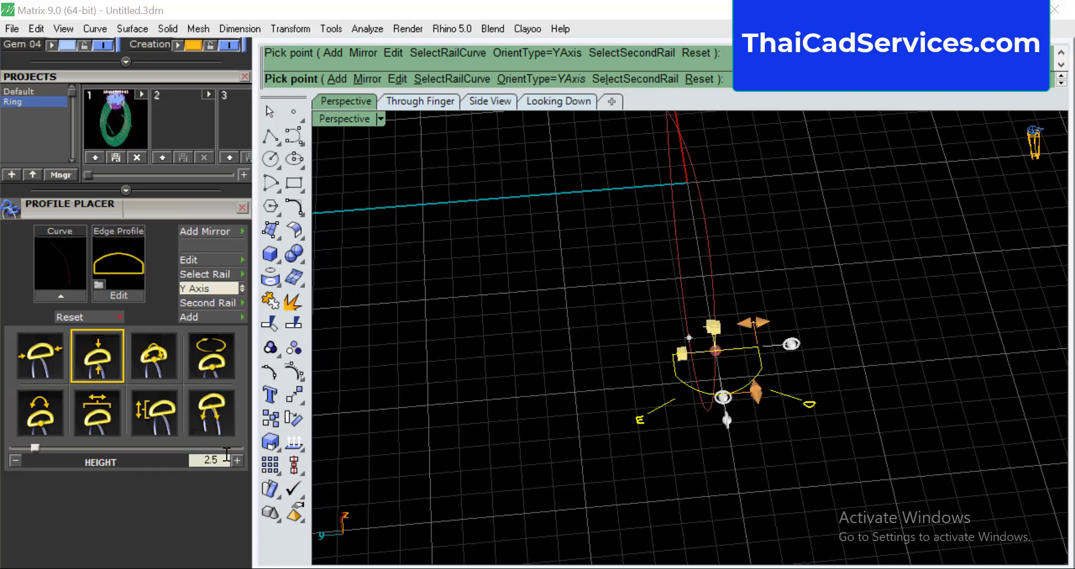
key(Return)
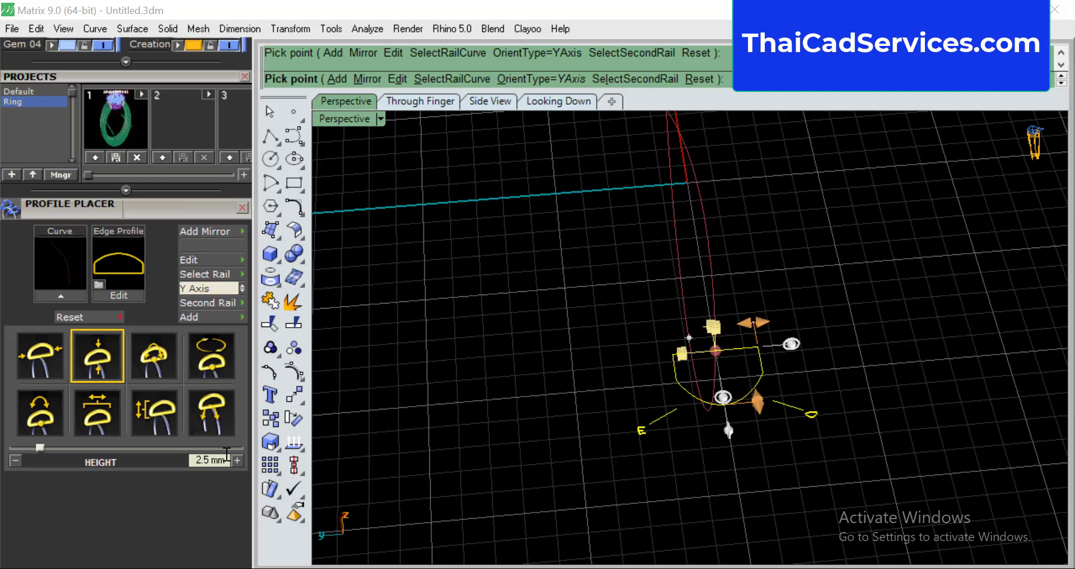
click(217, 315)
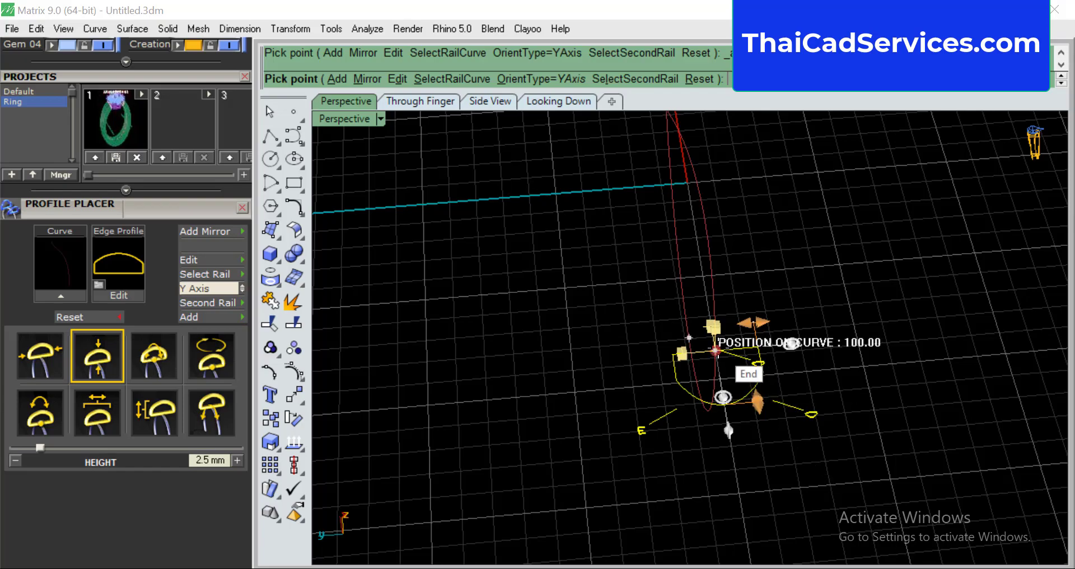
Position a second half-round profile at 0 % on the bypass rail, at the upper end beside the bezel.
click(716, 350)
right_drag(758, 226, 969, 389)
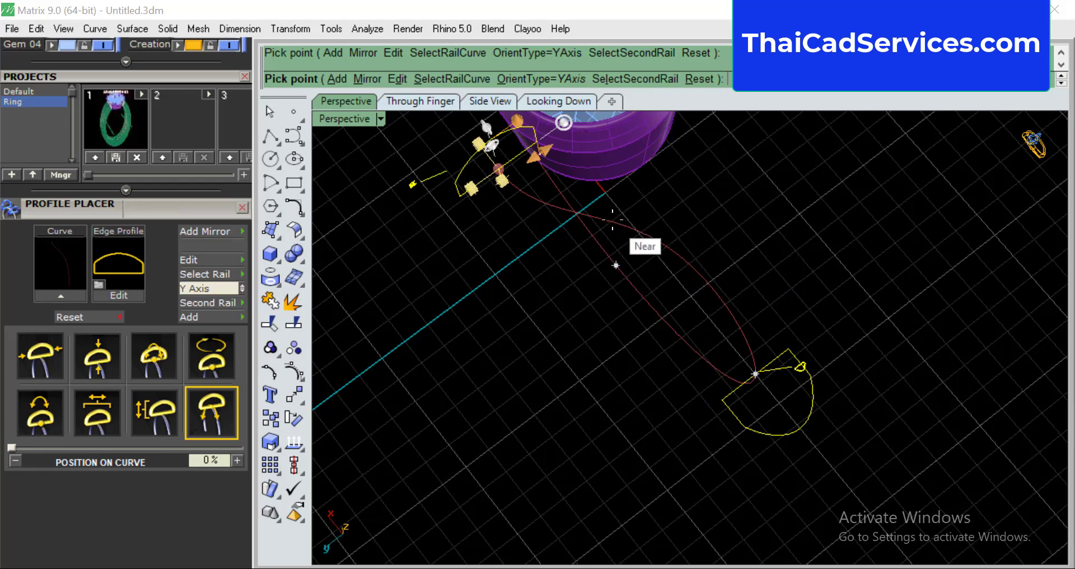
right_drag(612, 220, 620, 202)
shift+right_drag(744, 224, 753, 333)
drag(155, 210, 154, 425)
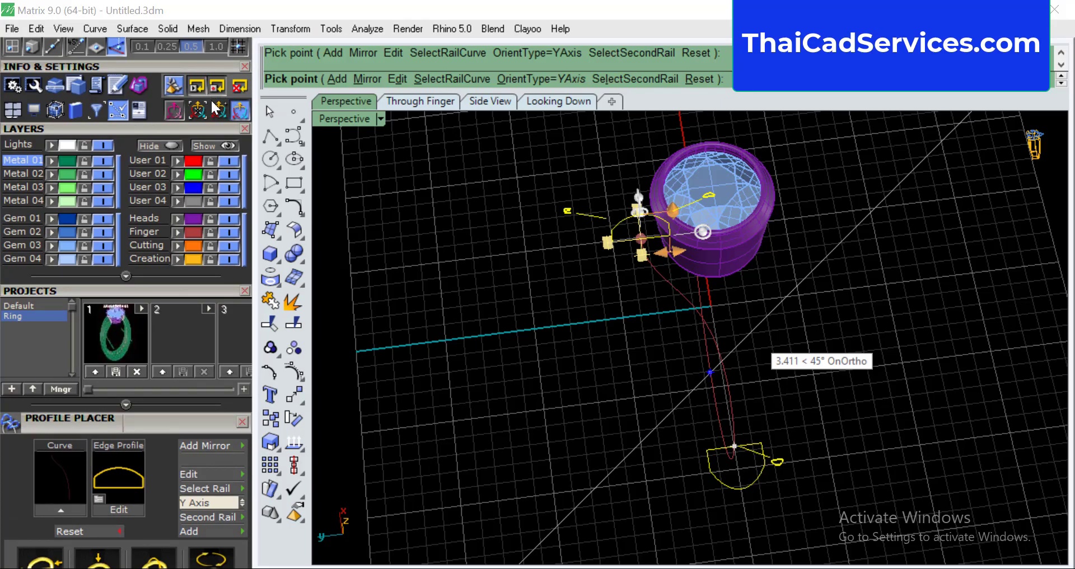
Narrow the profile at the bezel end of the rail and finish the profile placement.
scroll(623, 247, up, 2)
scroll(690, 270, up, 1)
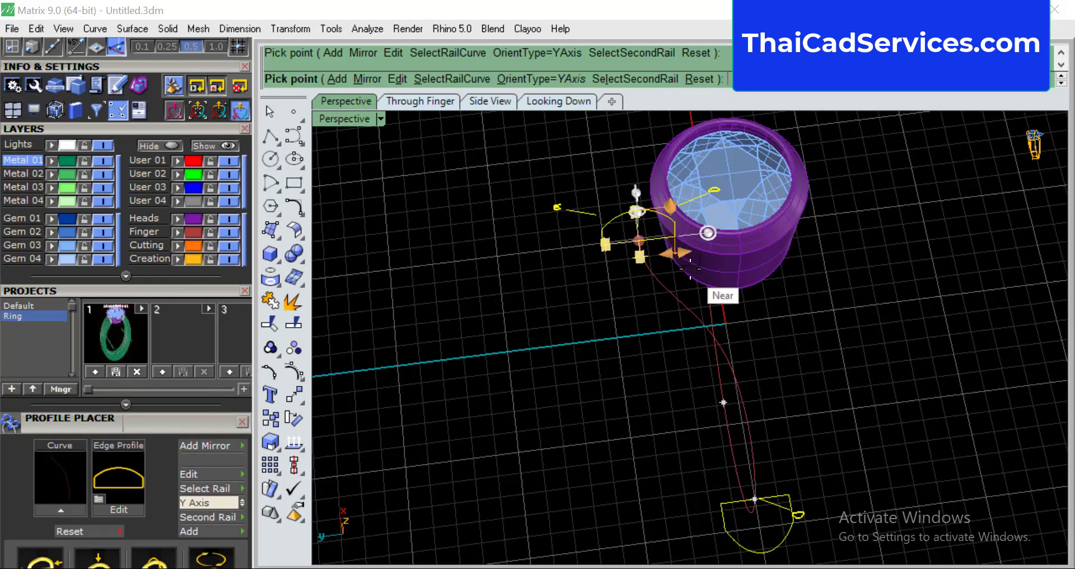
drag(665, 260, 651, 258)
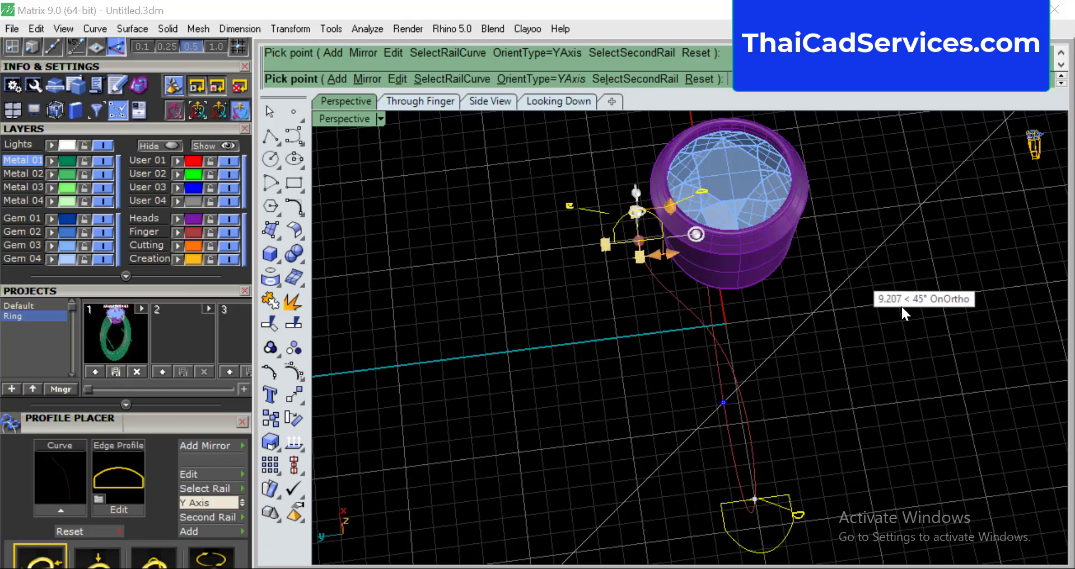
right_click(839, 312)
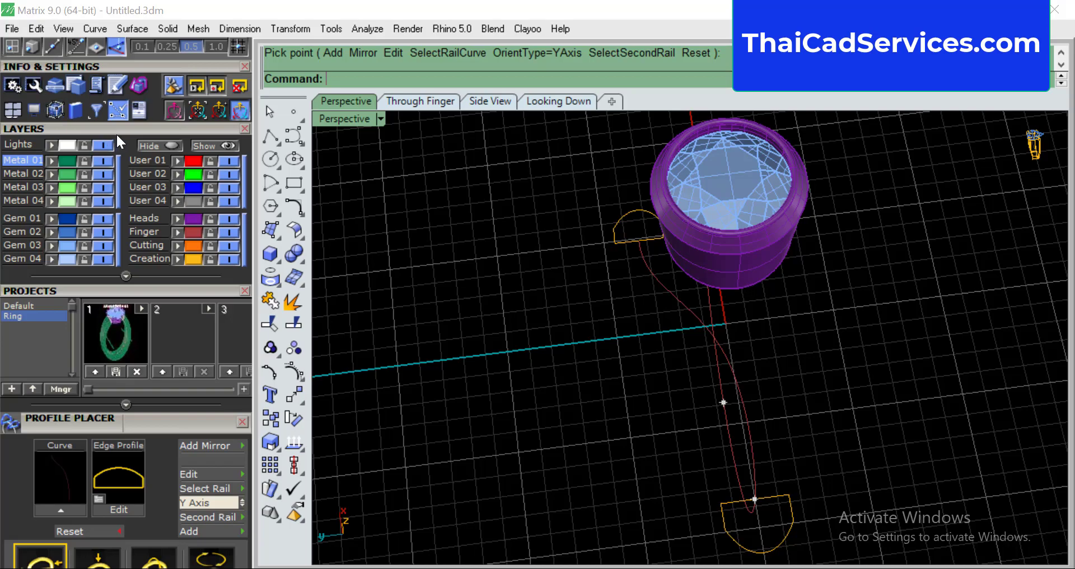
Sweep the two half-round profiles along the bypass rail with Sweep 1 Rail, using Freeform style and Do not simplify.
scroll(117, 131, up, 4)
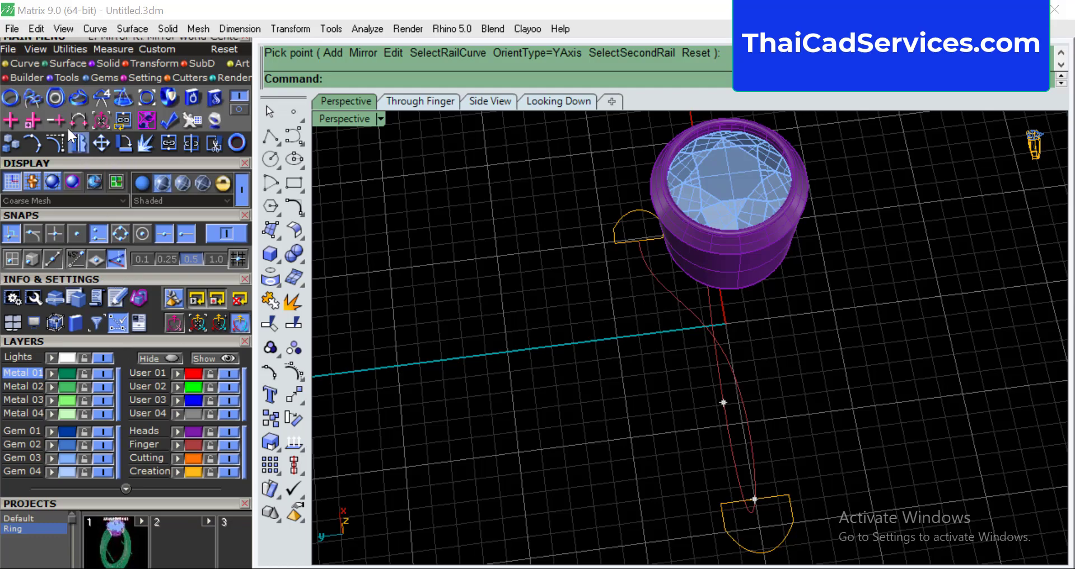
click(57, 63)
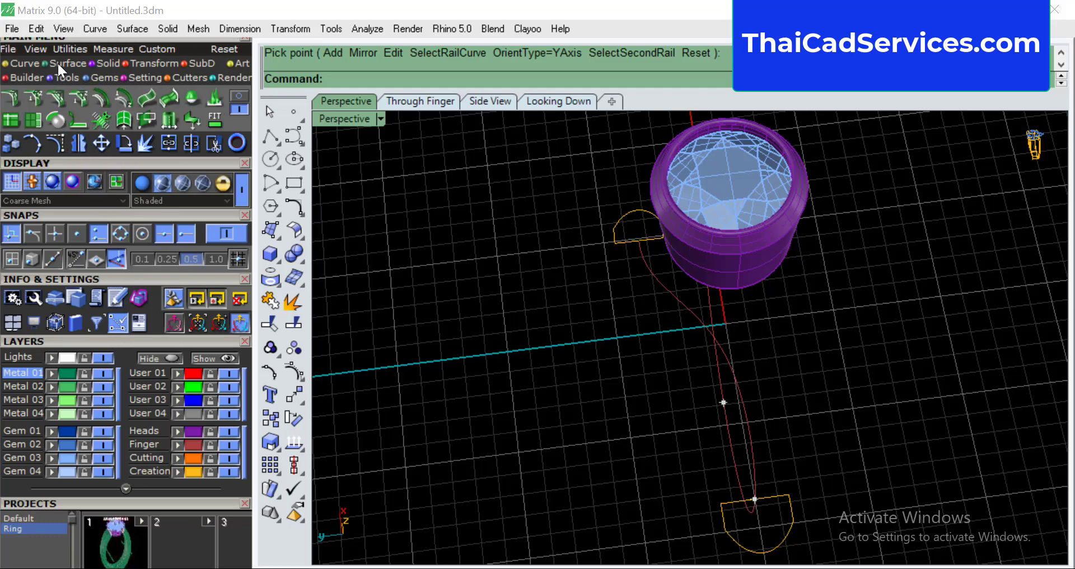
click(240, 96)
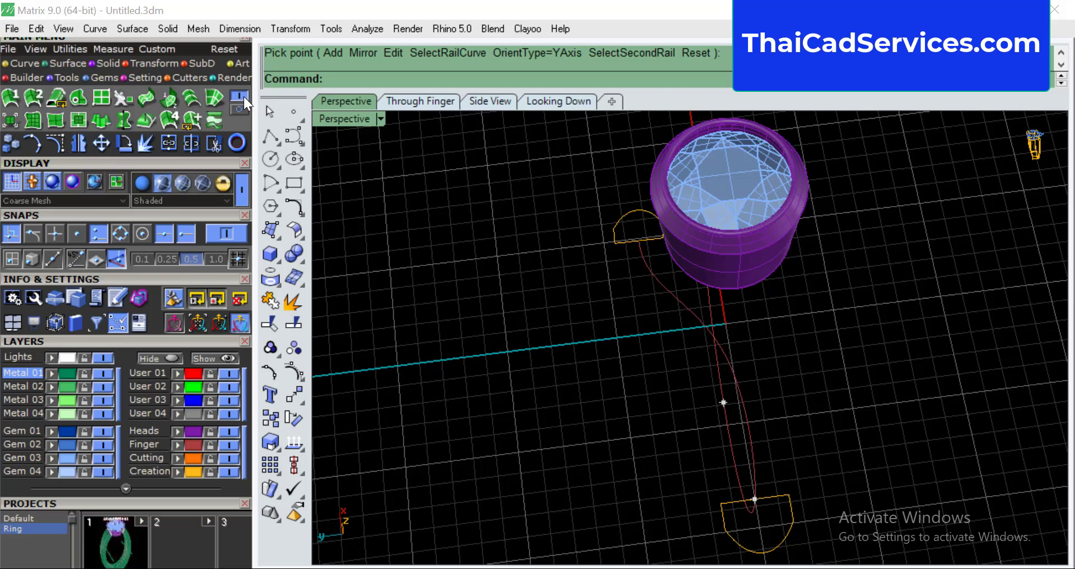
click(16, 101)
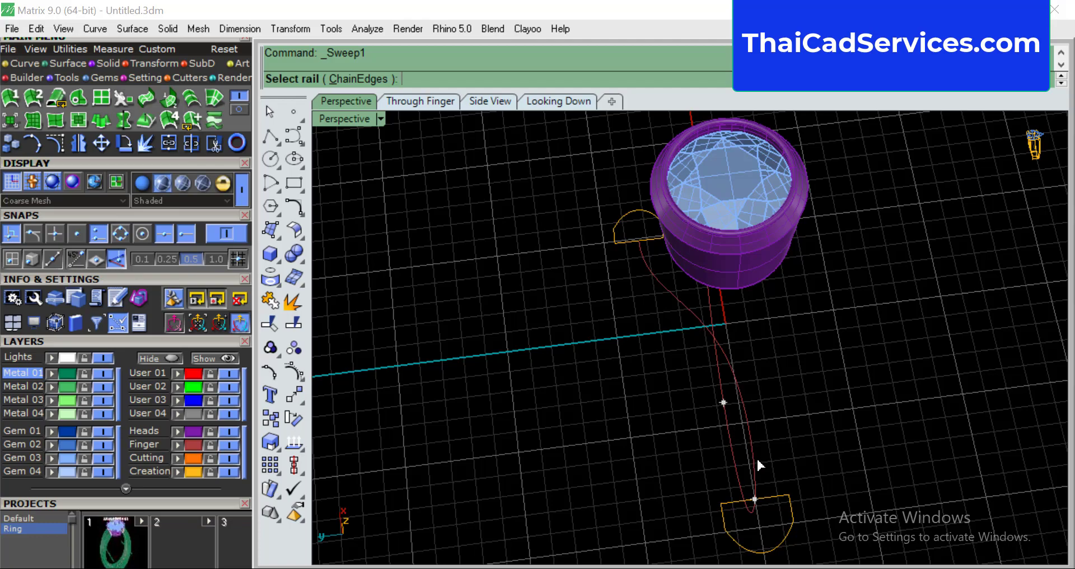
click(661, 287)
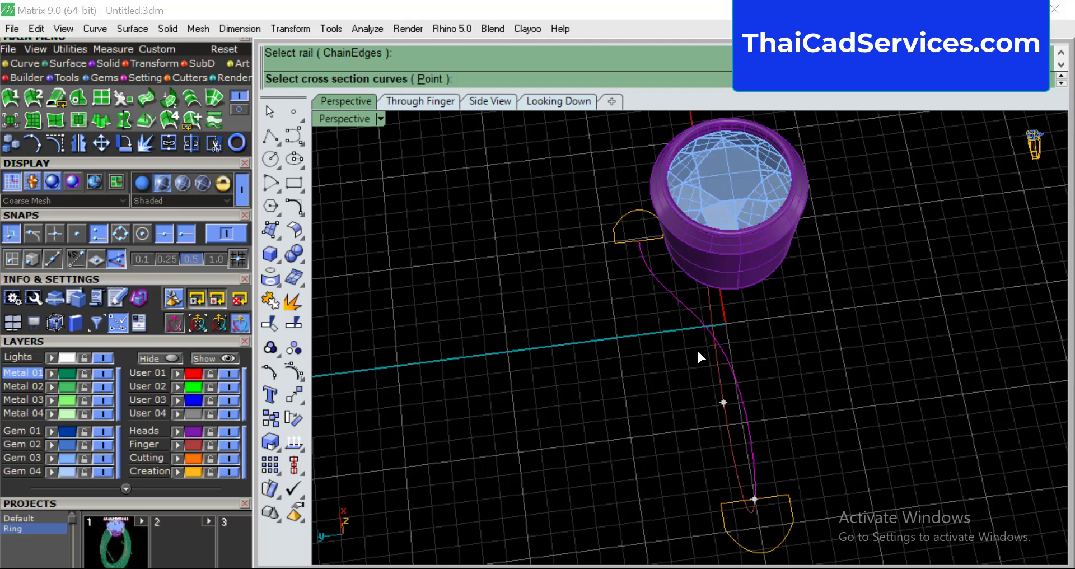
click(788, 514)
click(633, 218)
key(Return)
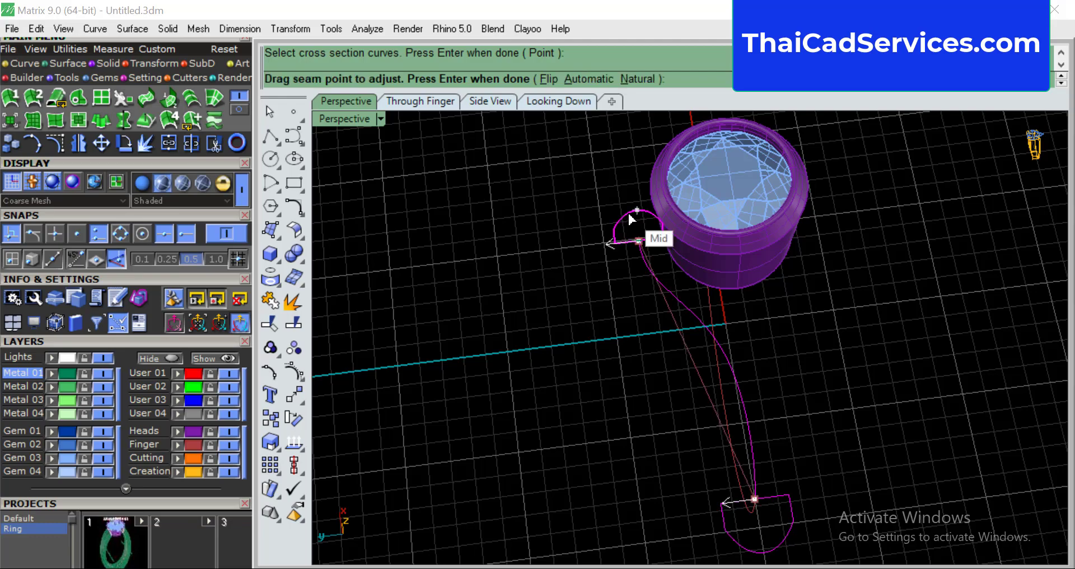
key(Return)
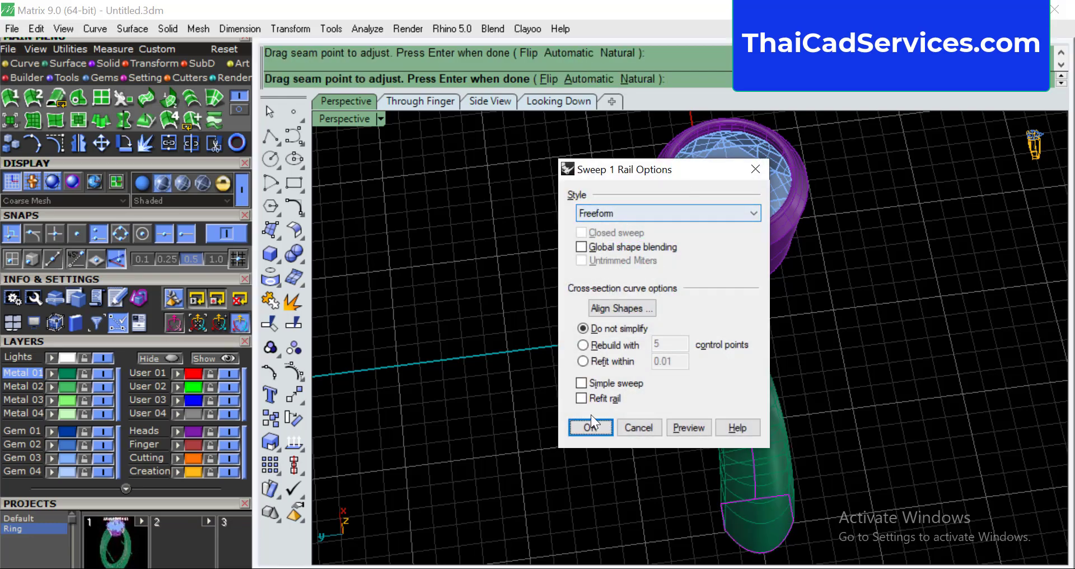
click(593, 427)
Shift the profile curve at the bezel end of the swept shank slightly along the Y axis, away from the bezel.
right_drag(583, 263, 918, 192)
scroll(715, 246, up, 5)
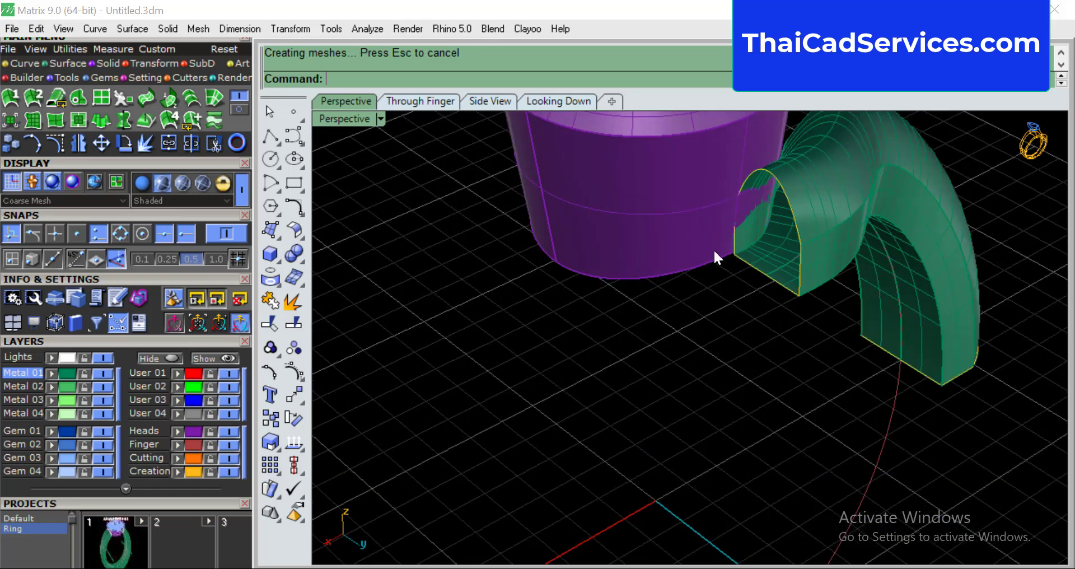
mouse_move(736, 293)
right_down()
mouse_move(636, 307)
mouse_move(741, 279)
right_up()
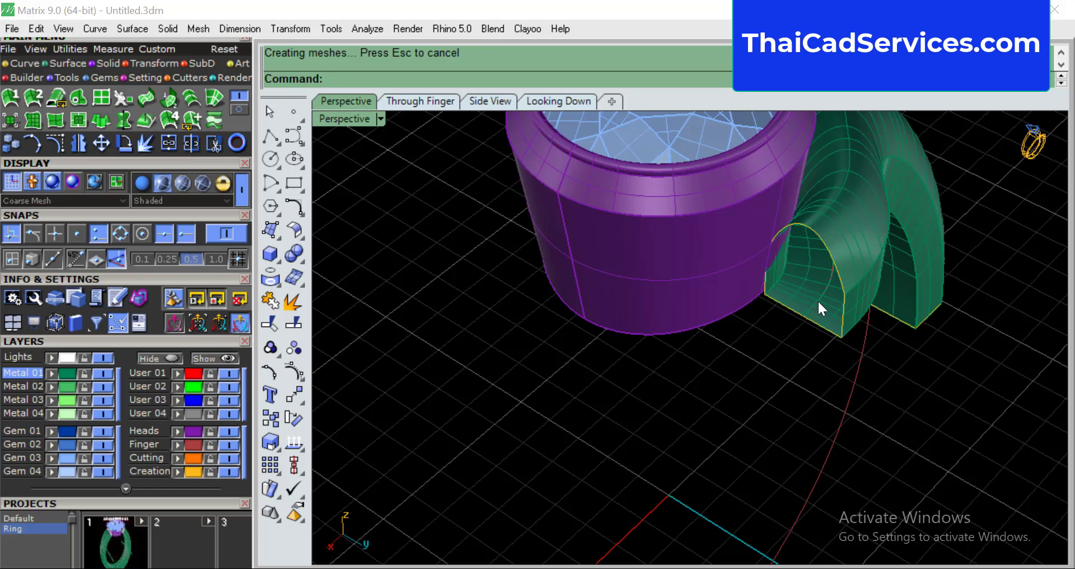
scroll(817, 302, up, 3)
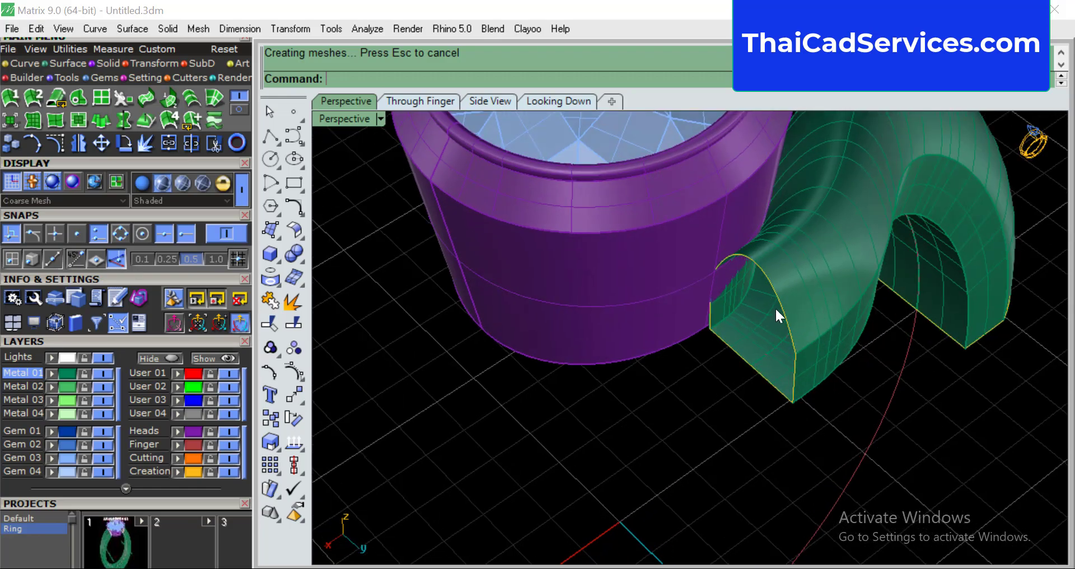
click(779, 304)
click(834, 354)
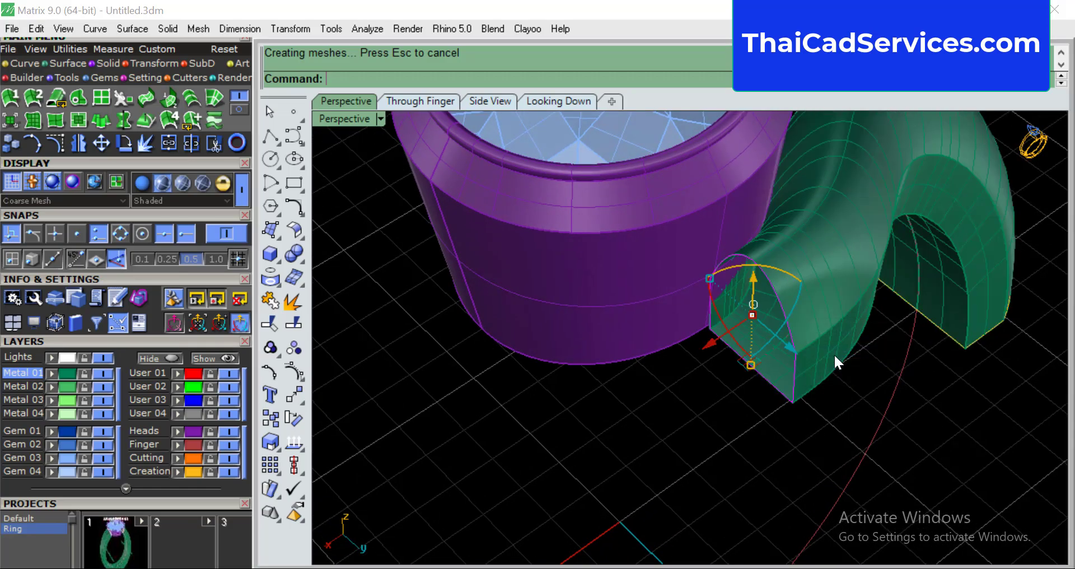
drag(789, 347, 794, 351)
right_drag(816, 374, 857, 353)
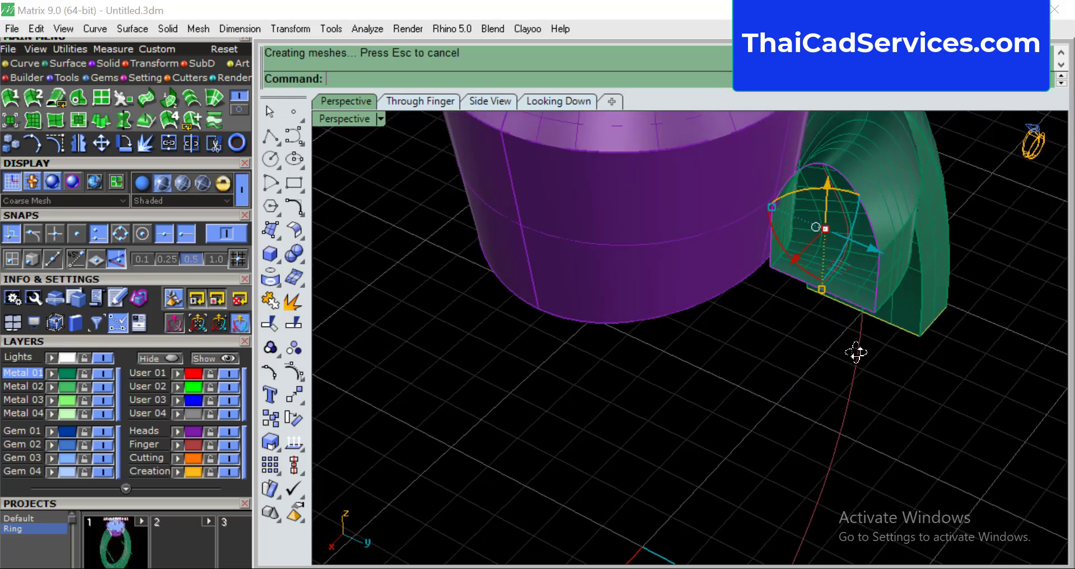
Set the perspective view to Ghosted display and turn on the bypass rail's control points.
scroll(854, 202, up, 5)
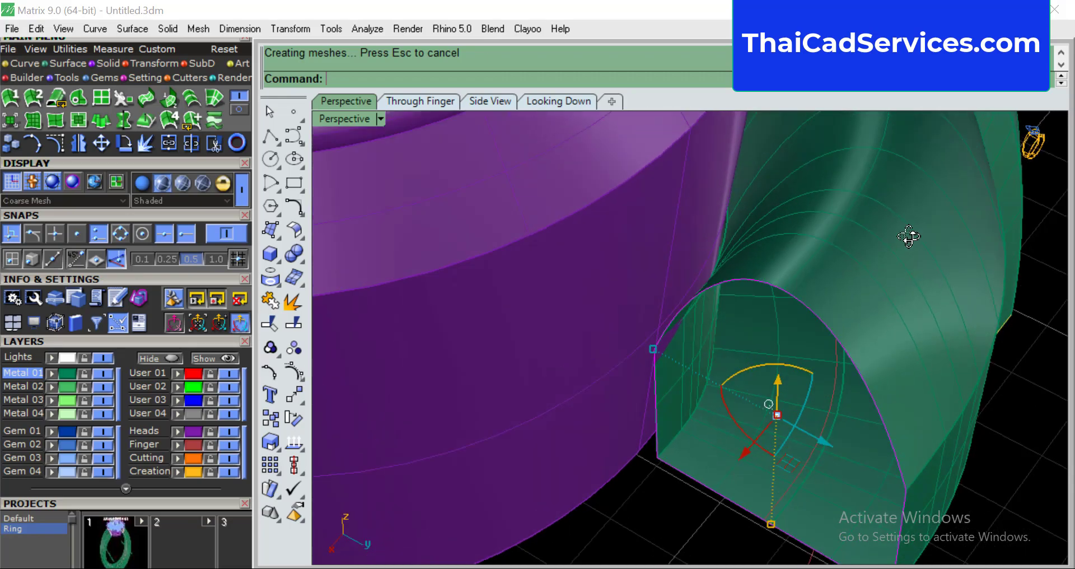
click(845, 283)
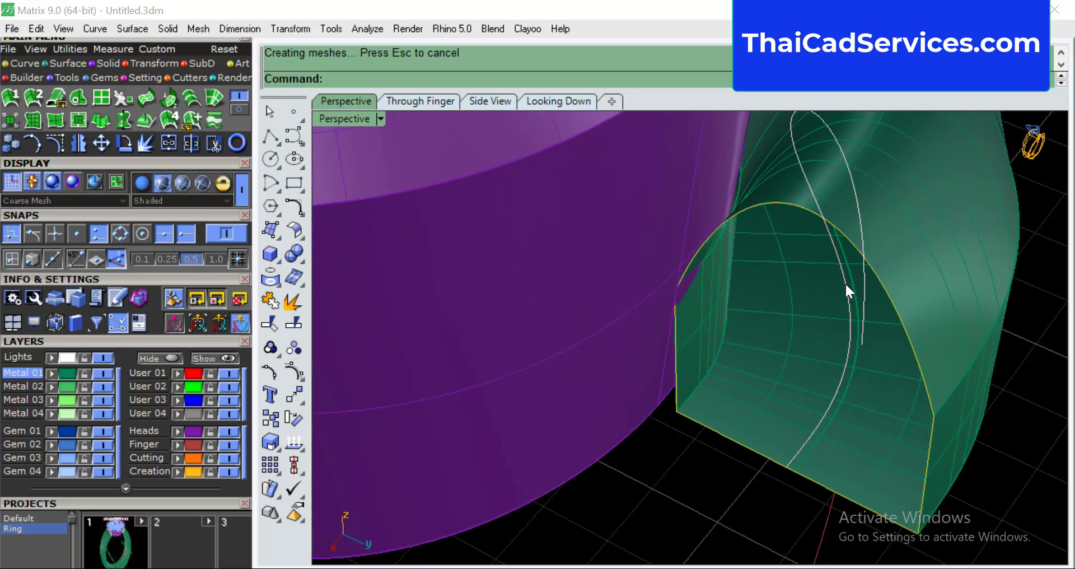
click(382, 124)
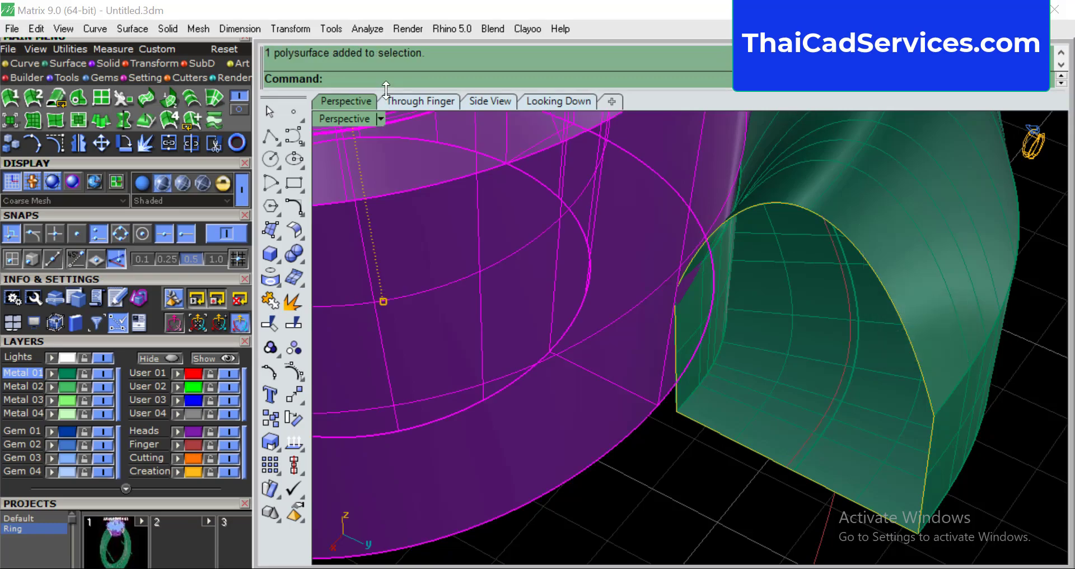
click(381, 119)
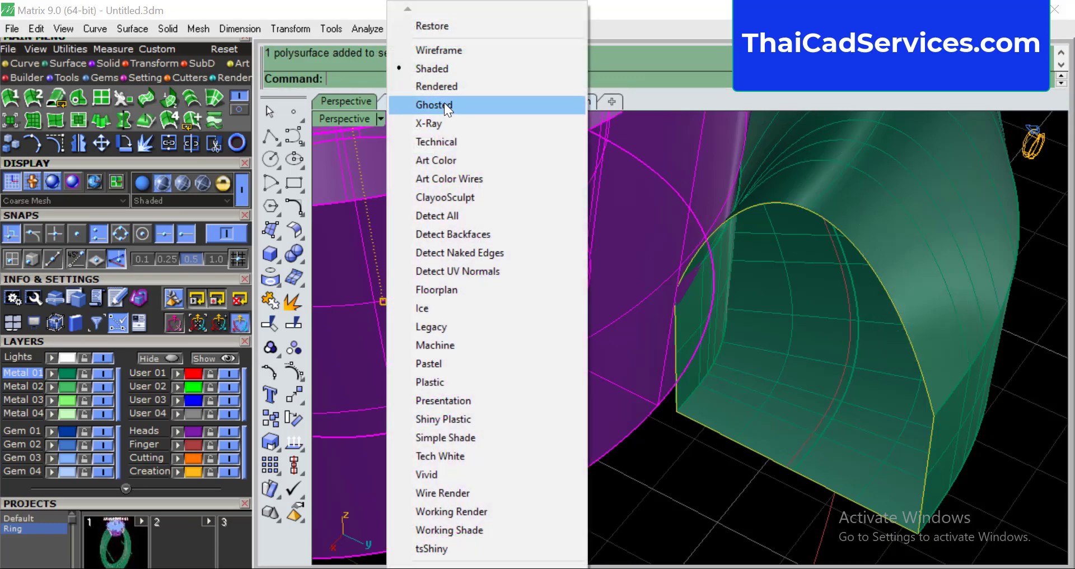
click(442, 104)
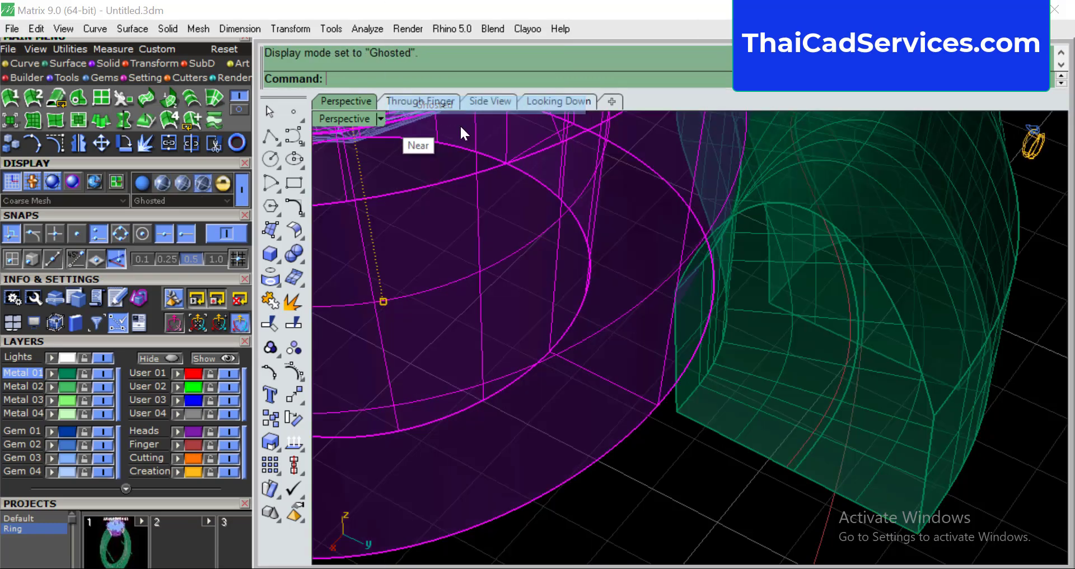
click(844, 278)
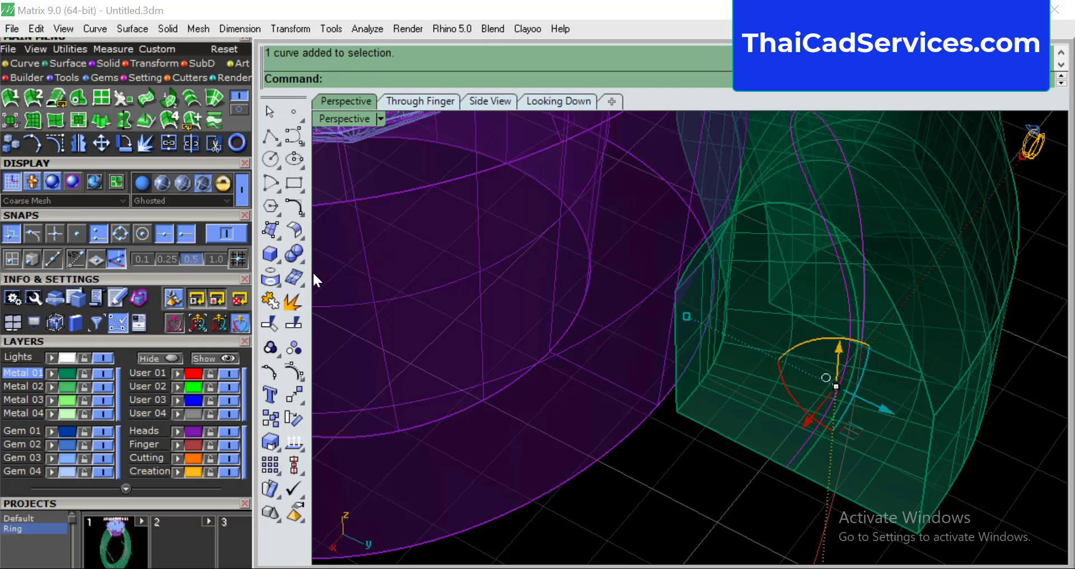
click(294, 348)
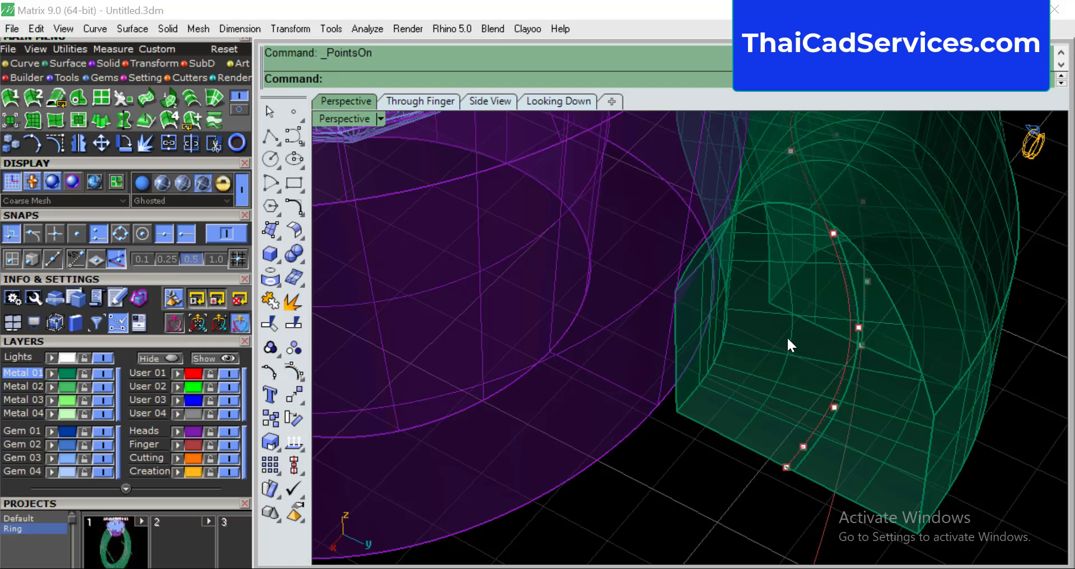
Nudge the rail's control point just behind the bezel-end profile slightly along Y, away from the bezel.
click(833, 235)
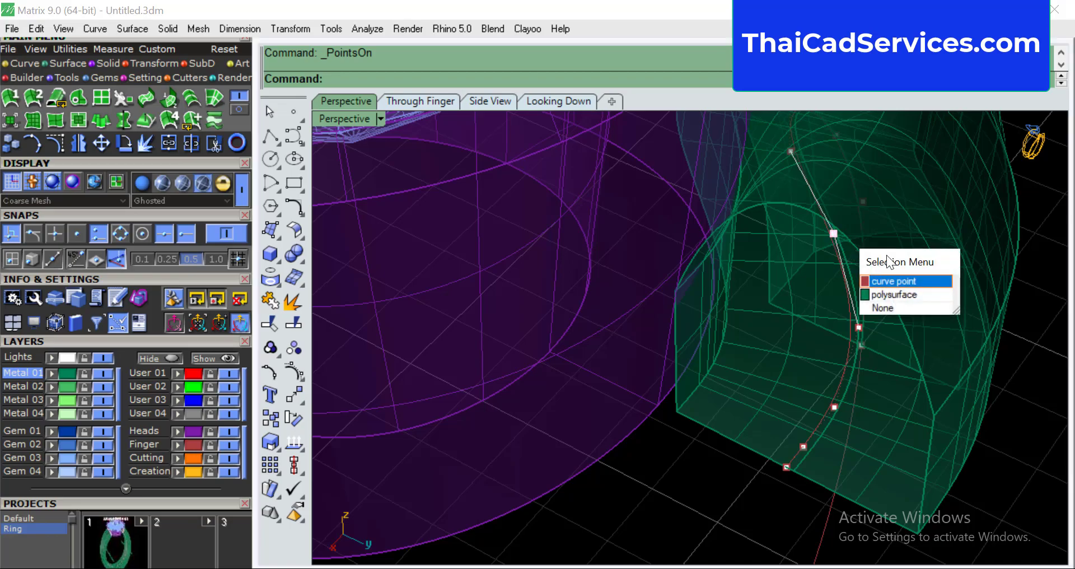
click(886, 282)
drag(884, 251, 888, 255)
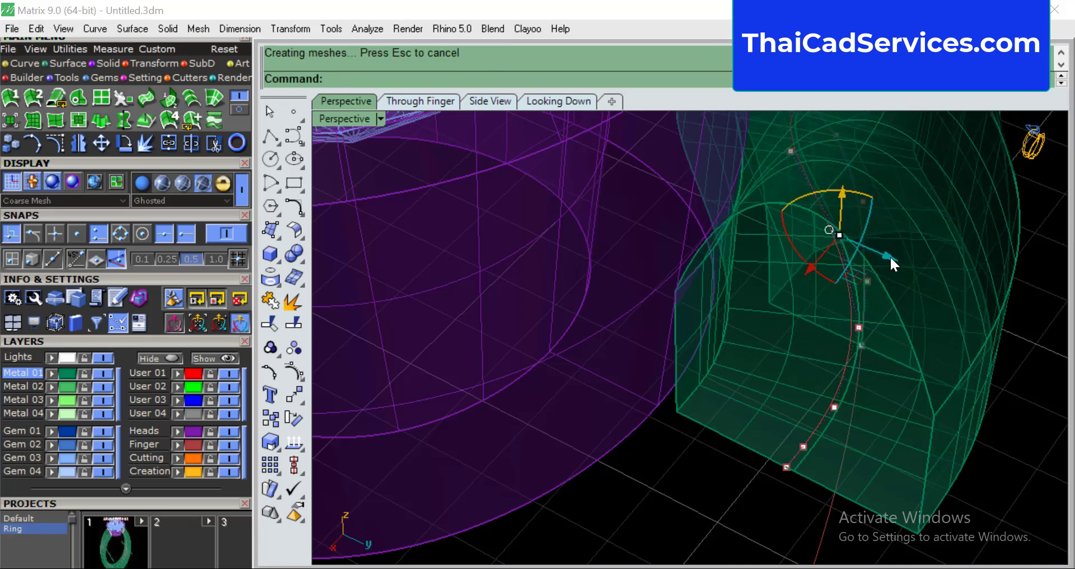
Move the next rail control point, further along toward the shank's bend, in the negative Y direction.
right_drag(915, 264, 863, 281)
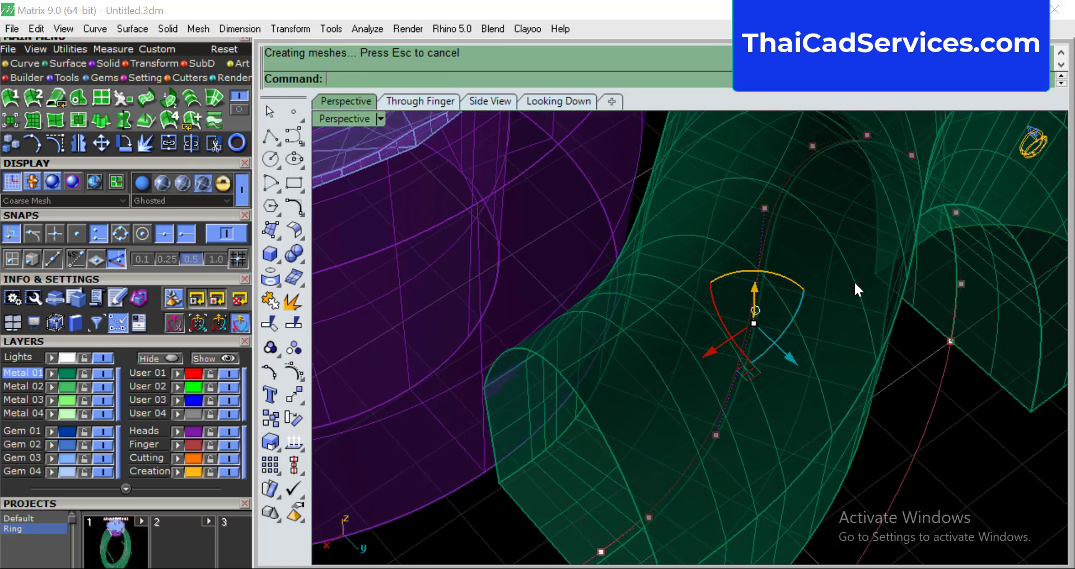
click(765, 209)
right_drag(798, 226, 798, 316)
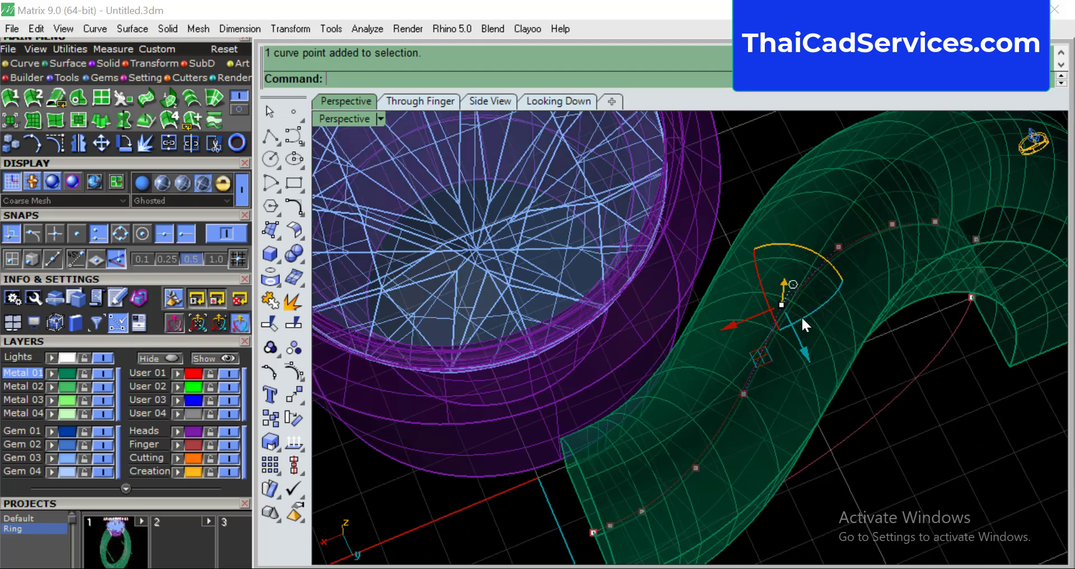
drag(808, 351, 823, 349)
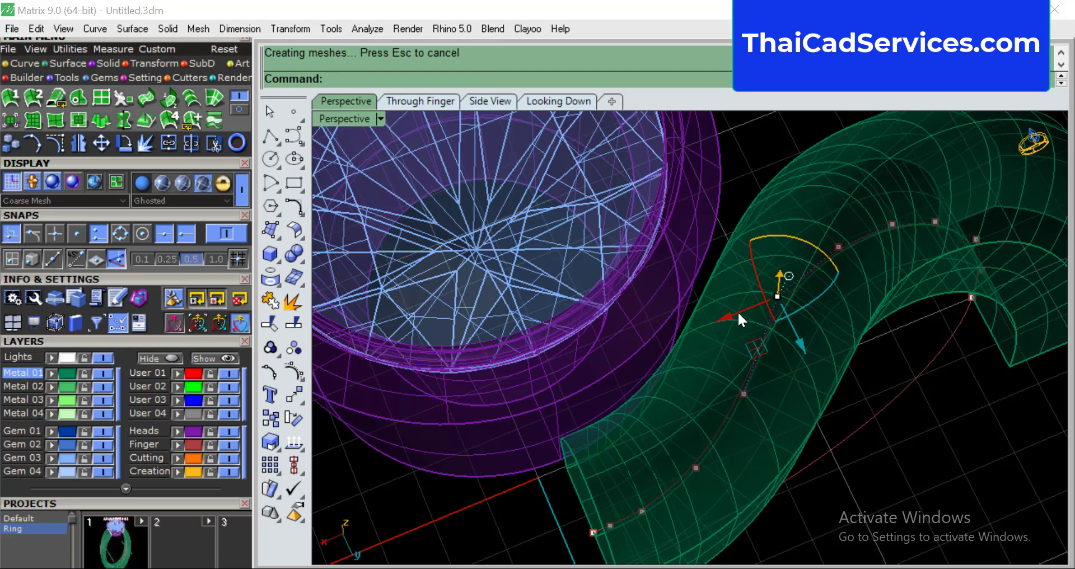
drag(802, 345, 800, 335)
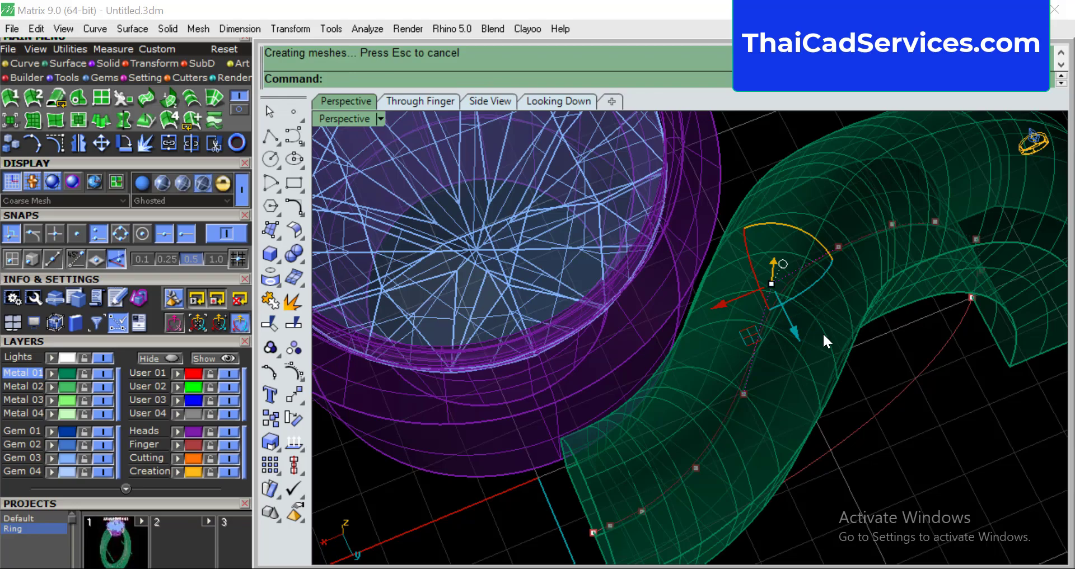
Shift the following control point at the shank's bend slightly in the negative Y direction to smooth the curve.
click(837, 243)
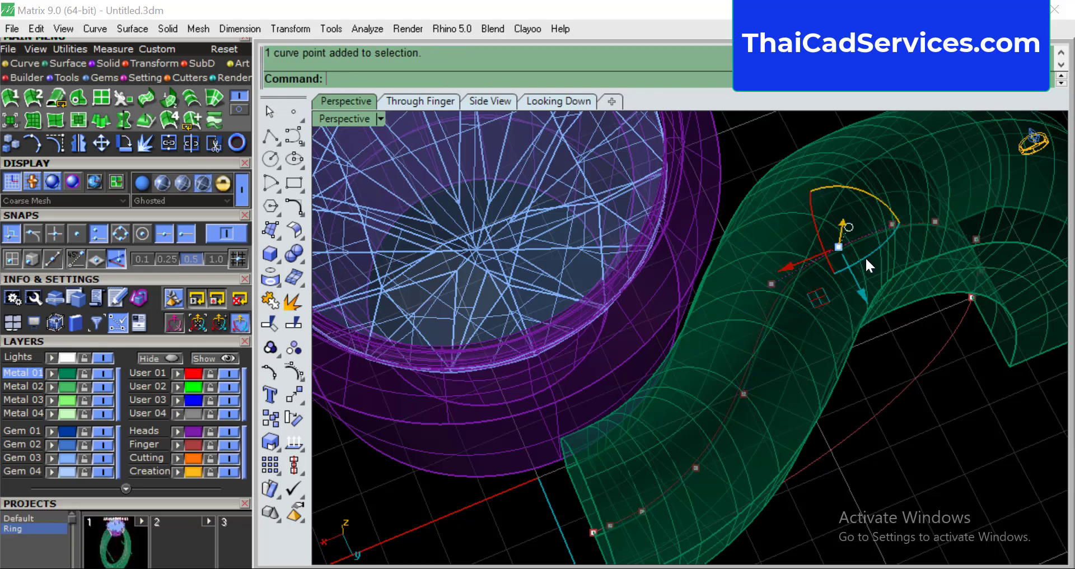
drag(864, 296, 865, 291)
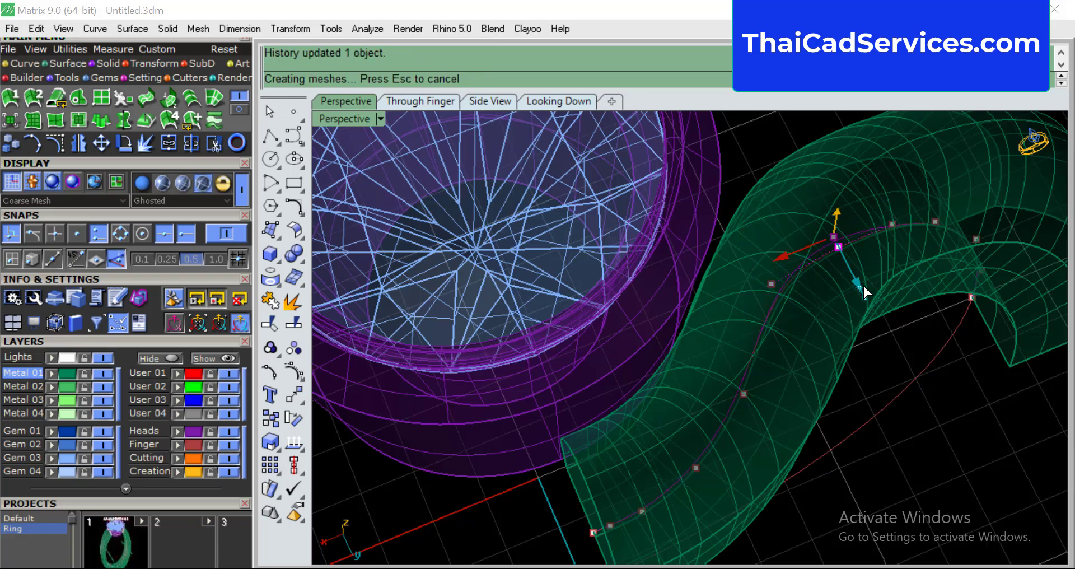
scroll(913, 305, down, 3)
right_drag(914, 304, 651, 241)
scroll(767, 372, down, 2)
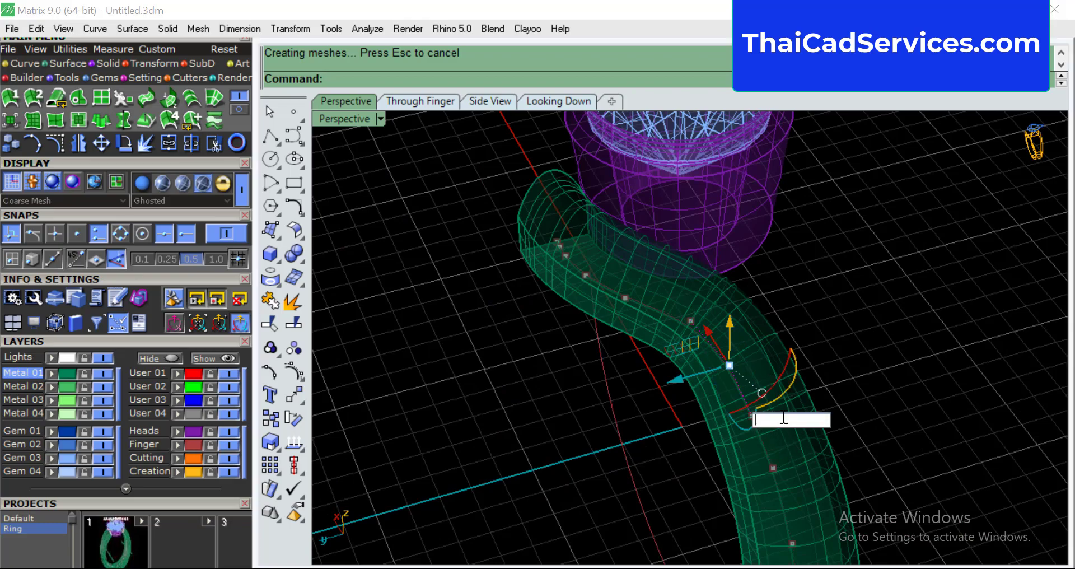
click(793, 418)
Move the rail control point just below the shank's bend slightly in the negative Y direction.
scroll(787, 417, up, 2)
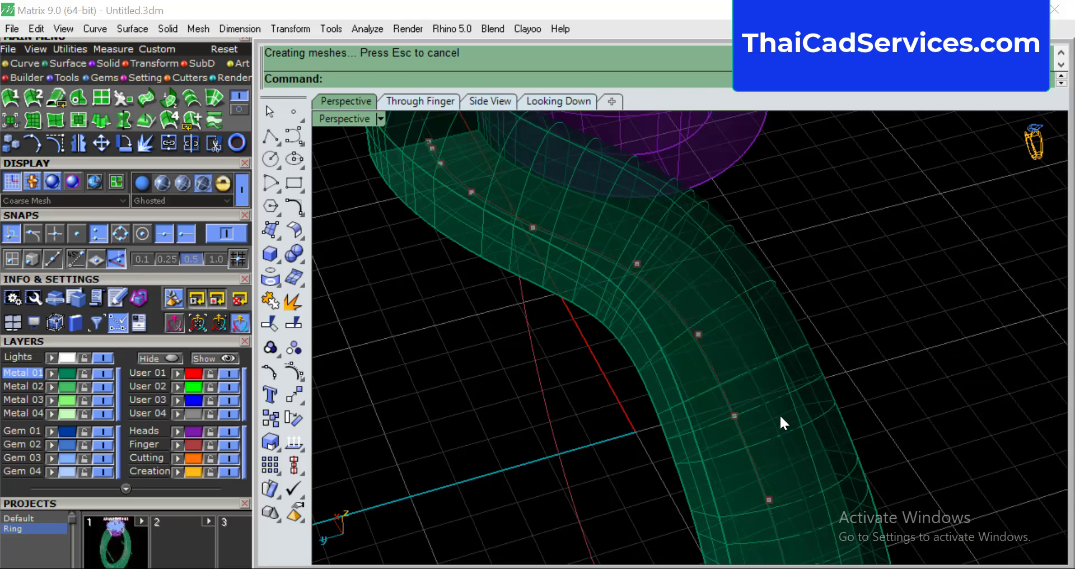
click(732, 415)
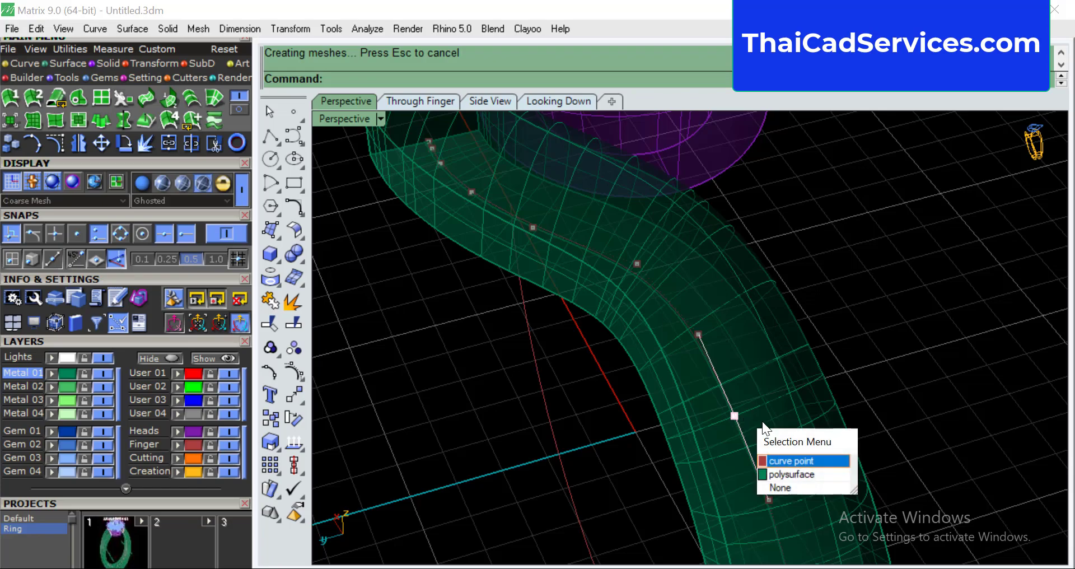
click(787, 460)
right_drag(928, 399, 878, 402)
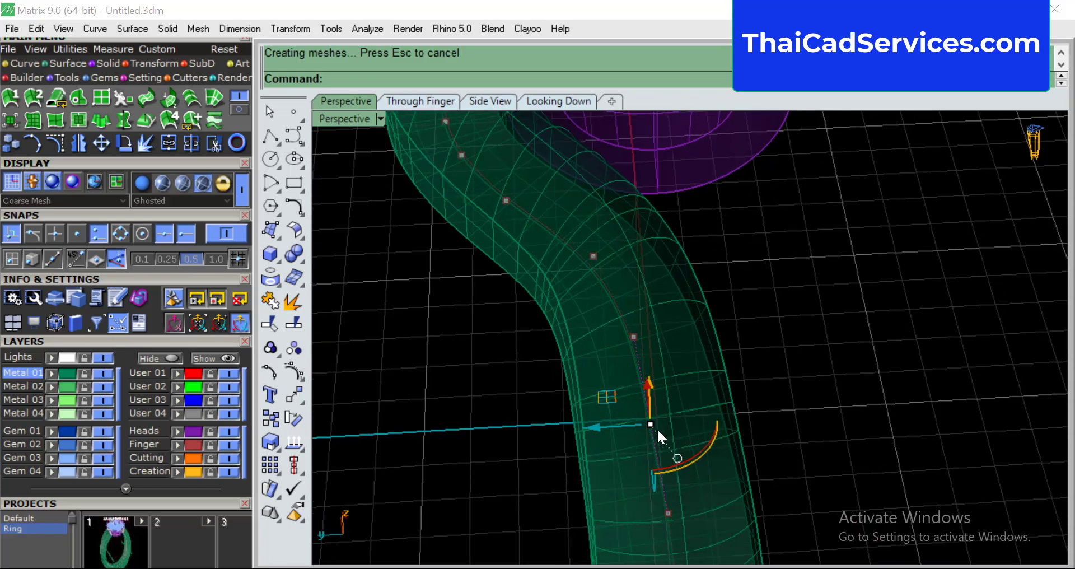
drag(598, 425, 744, 427)
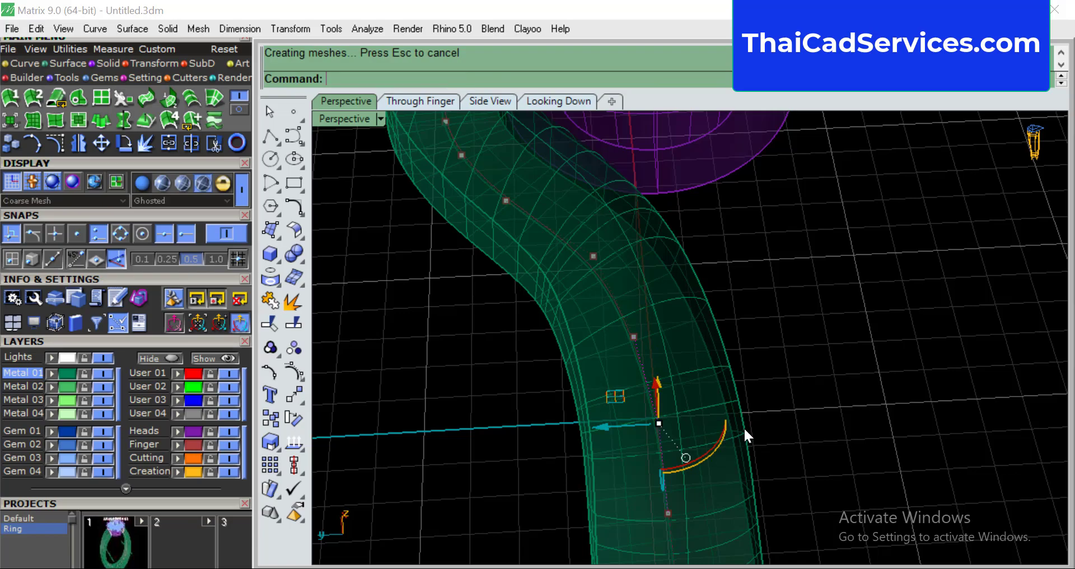
scroll(802, 421, down, 5)
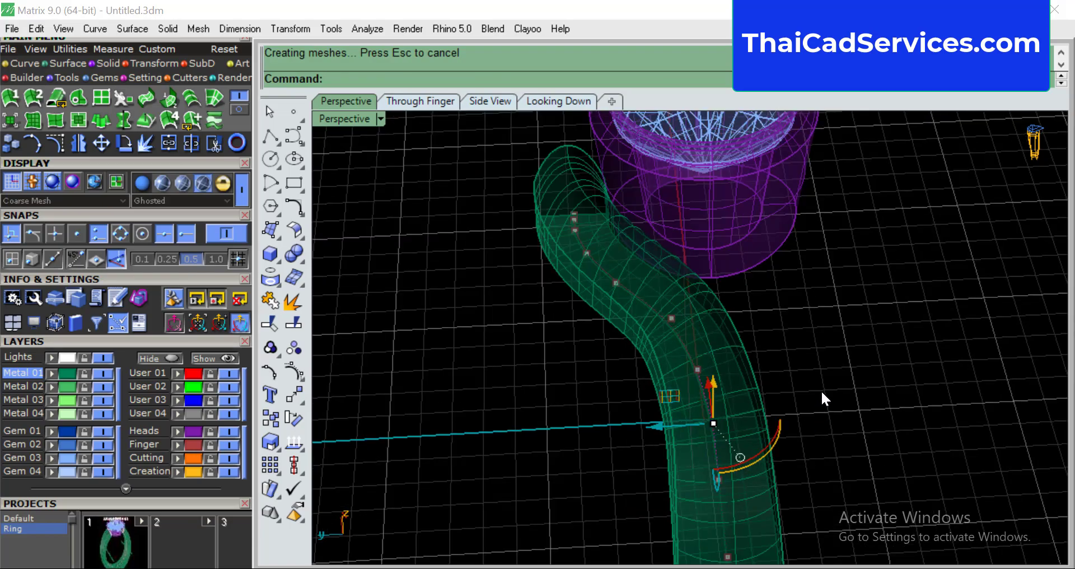
Turn off the bypass rail's control points and set the perspective view to Shaded display.
key(F10)
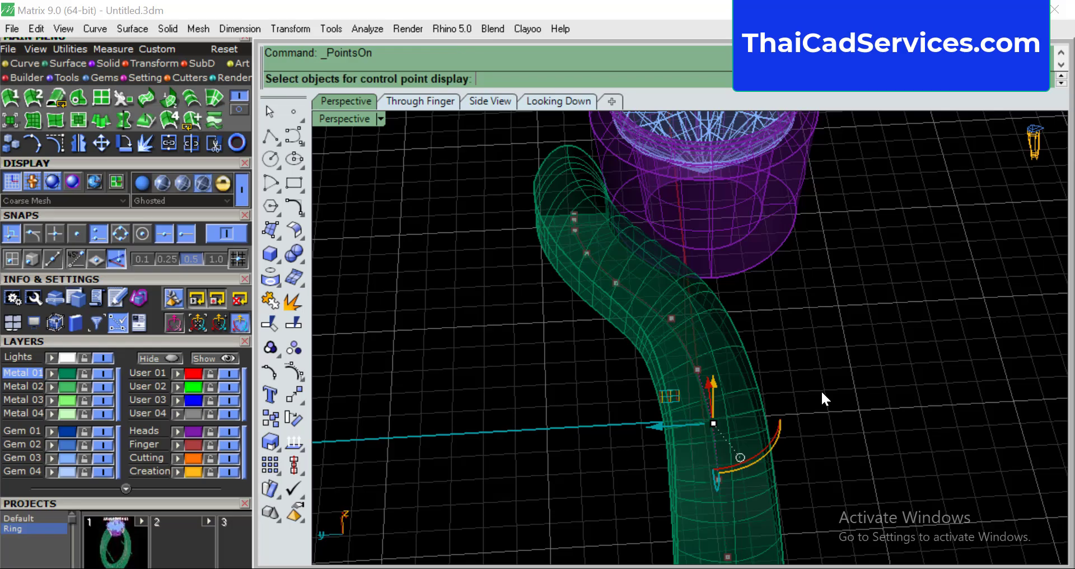
key(Escape)
key(Escape)
key(Escape)
right_drag(818, 389, 360, 461)
click(381, 119)
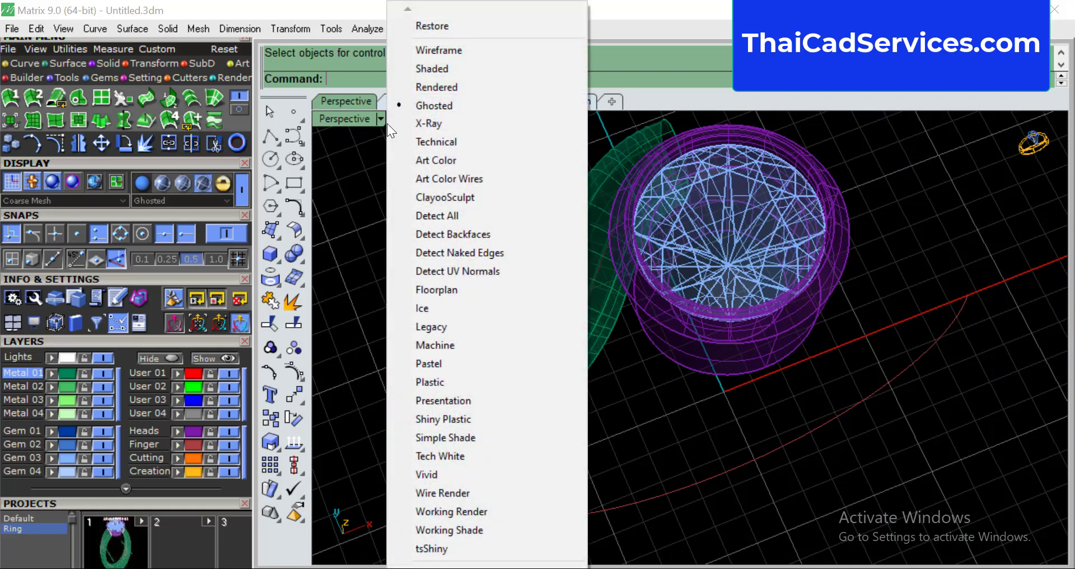
click(426, 69)
mouse_move(521, 241)
right_down()
mouse_move(590, 292)
mouse_move(670, 297)
mouse_move(788, 259)
mouse_move(786, 312)
mouse_move(737, 228)
mouse_move(723, 169)
right_up()
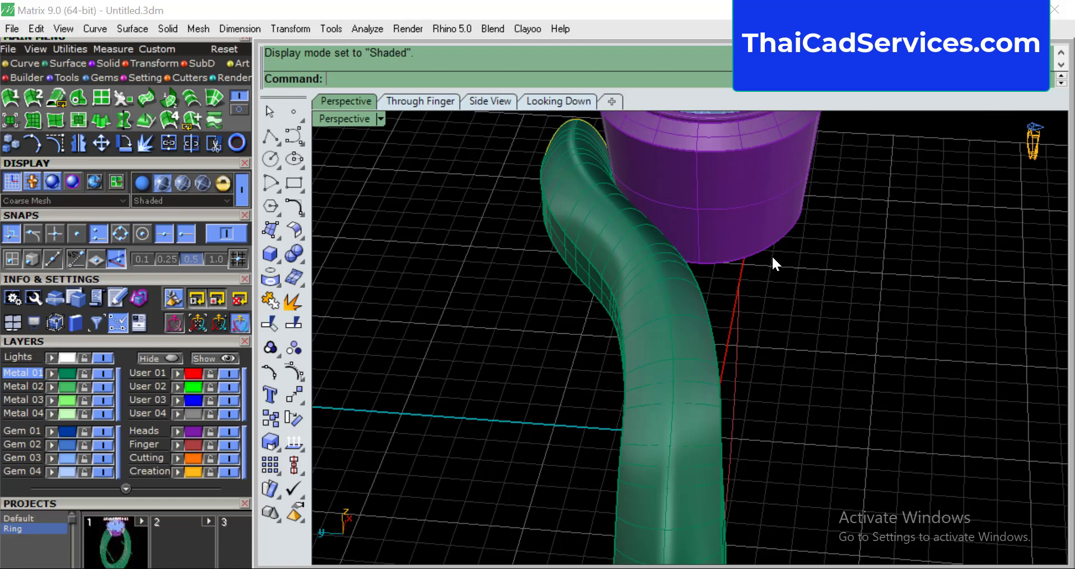
right_drag(720, 255, 919, 314)
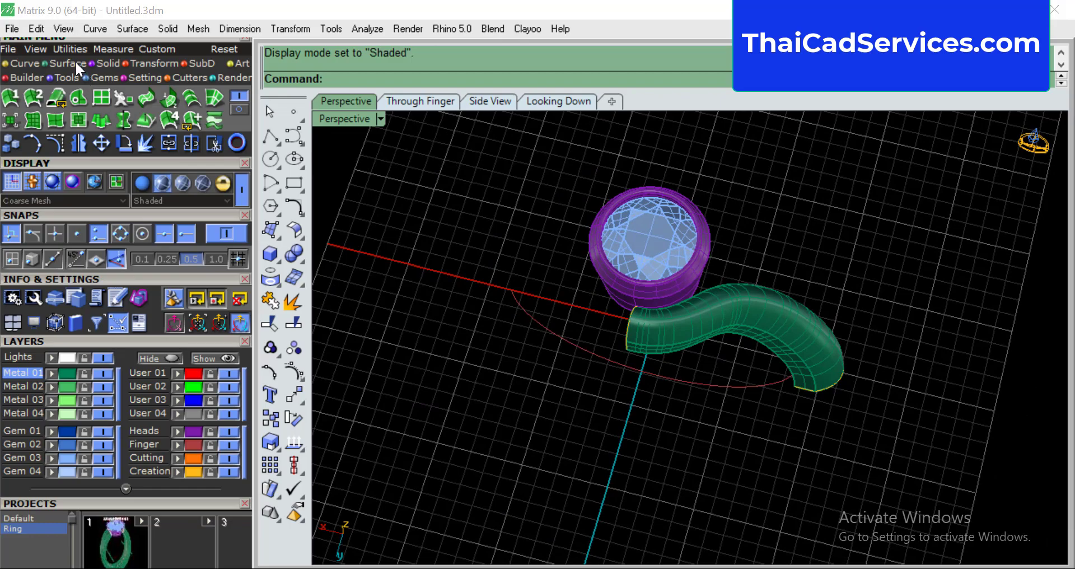
Add a rounded profile end cap to the bezel-end profile with an amount of about -0.78.
click(62, 80)
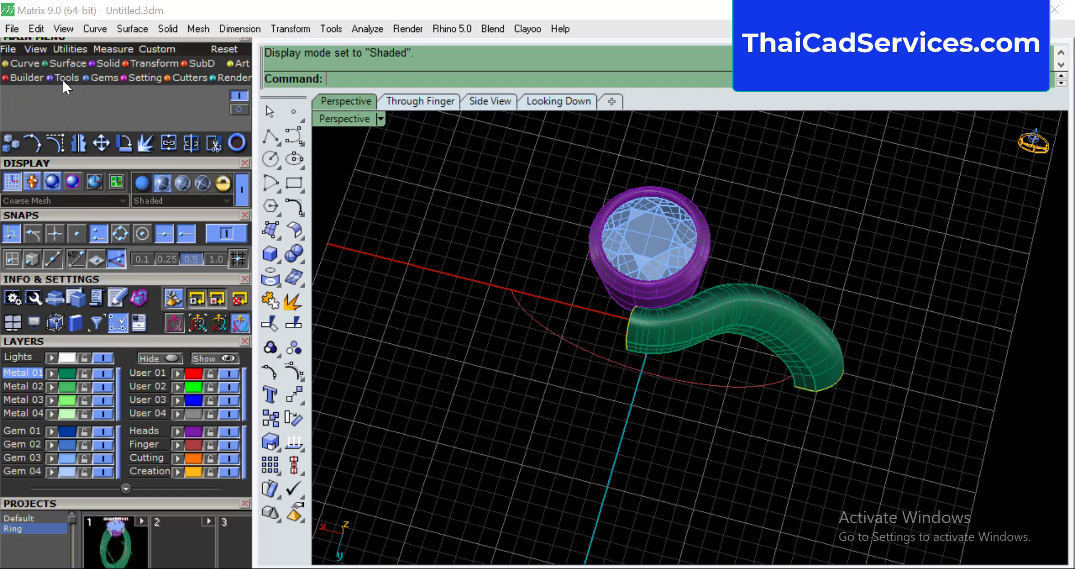
click(238, 106)
scroll(560, 311, up, 2)
right_drag(597, 314, 415, 191)
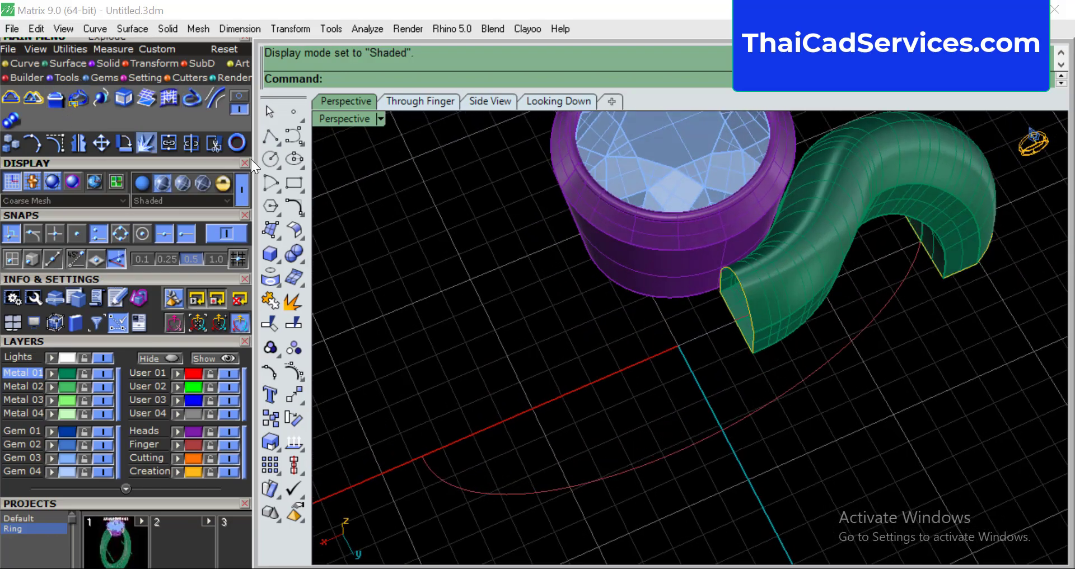
scroll(767, 335, up, 1)
click(739, 311)
click(792, 355)
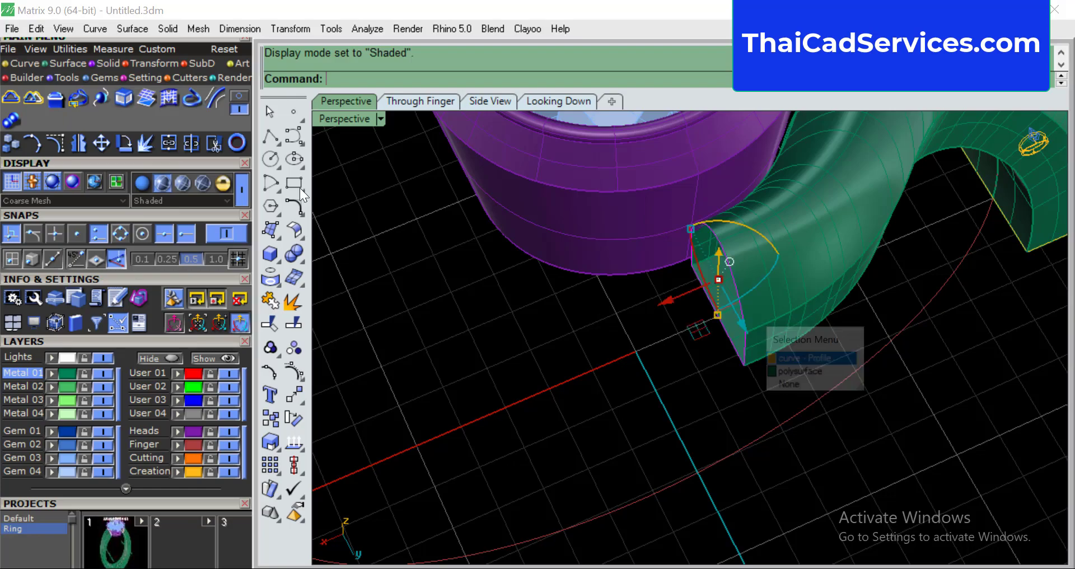
click(59, 99)
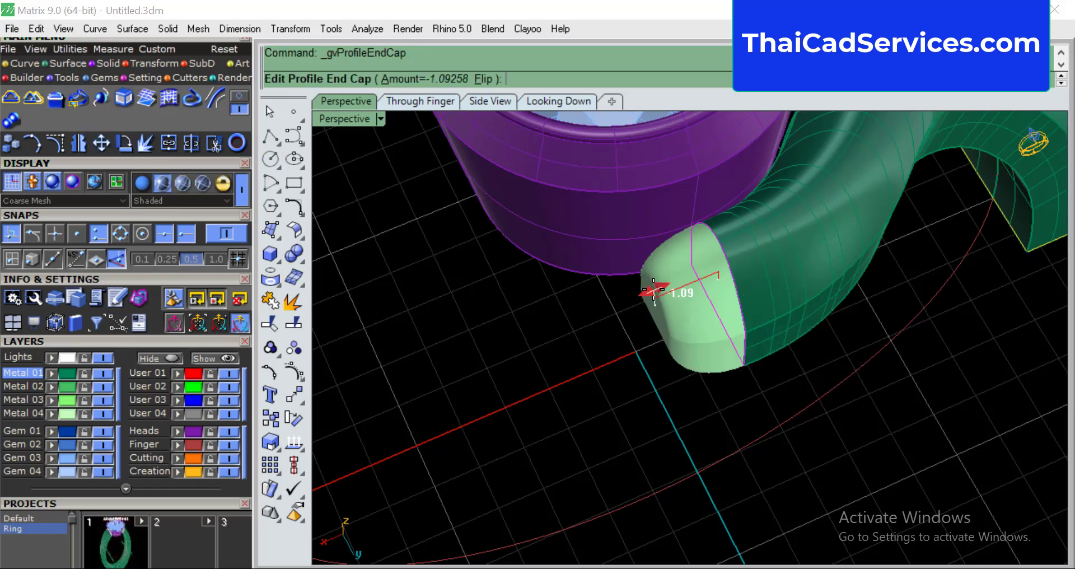
click(673, 283)
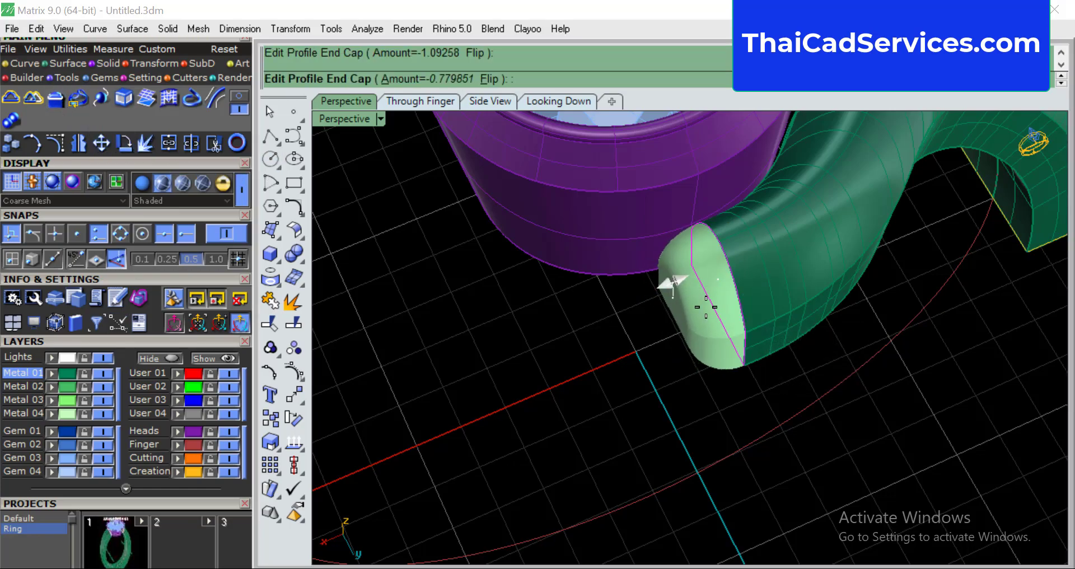
right_click(897, 326)
Close the swept shank polysurface's planar opening with the Cap command and clear the selection.
right_drag(735, 271, 547, 276)
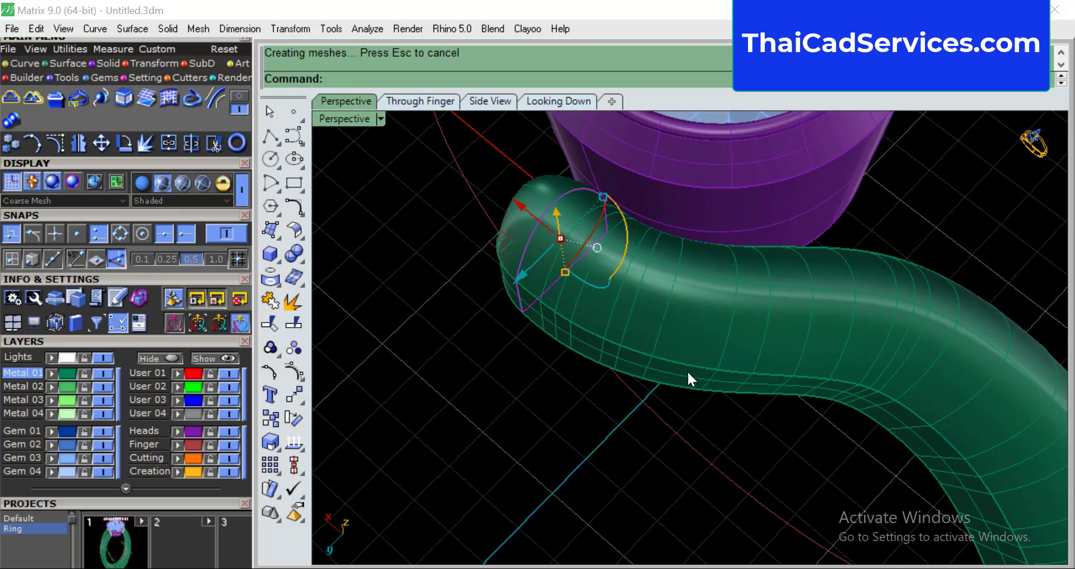
right_drag(731, 388, 643, 295)
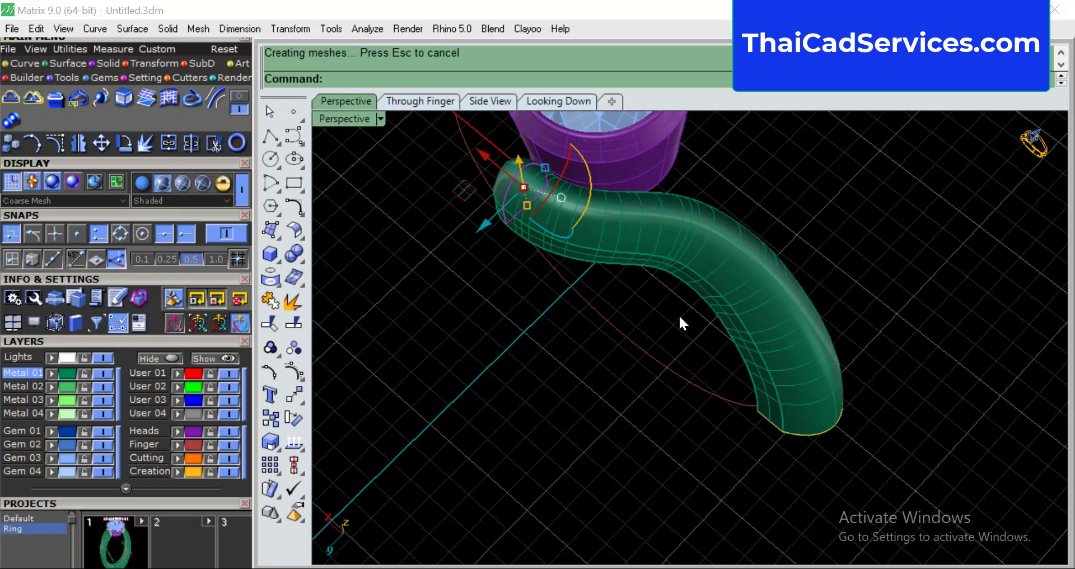
right_drag(825, 336, 812, 374)
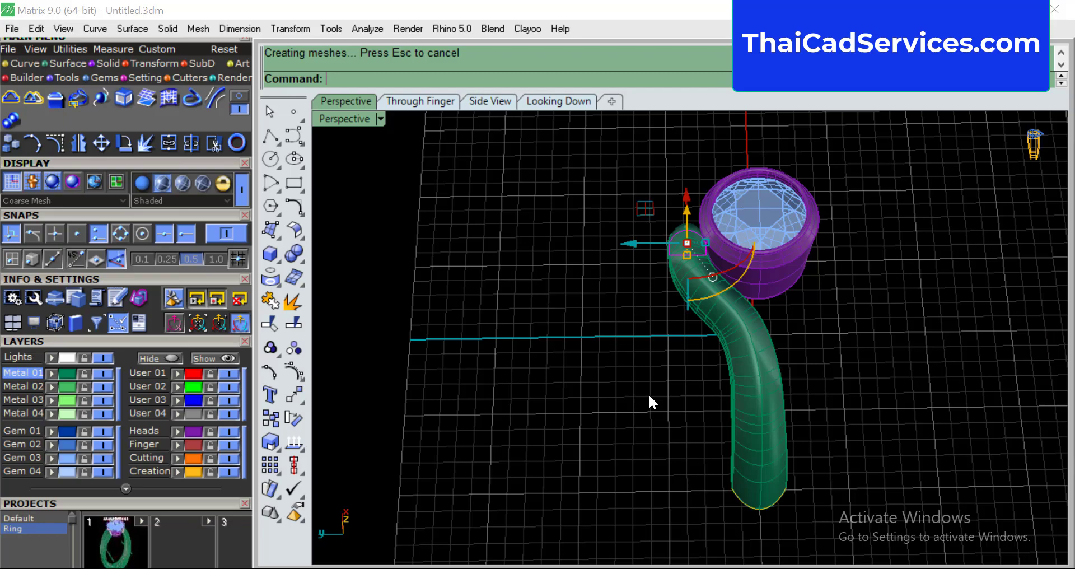
right_drag(855, 442, 744, 302)
click(677, 349)
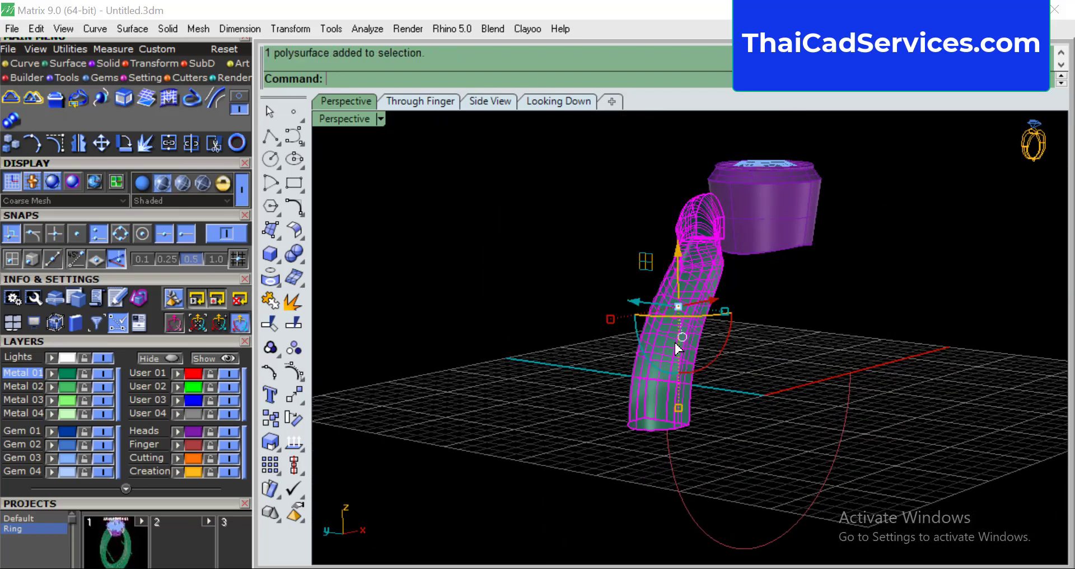
text(Cap)
key(Return)
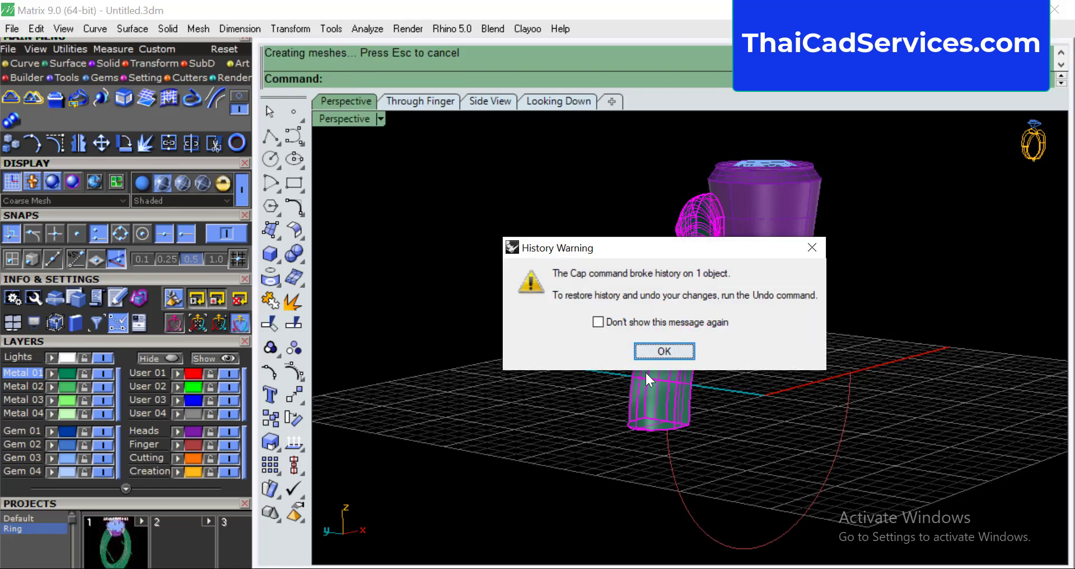
click(677, 352)
mouse_move(862, 294)
right_down()
mouse_move(811, 336)
mouse_move(775, 391)
mouse_move(867, 256)
right_up()
key(Escape)
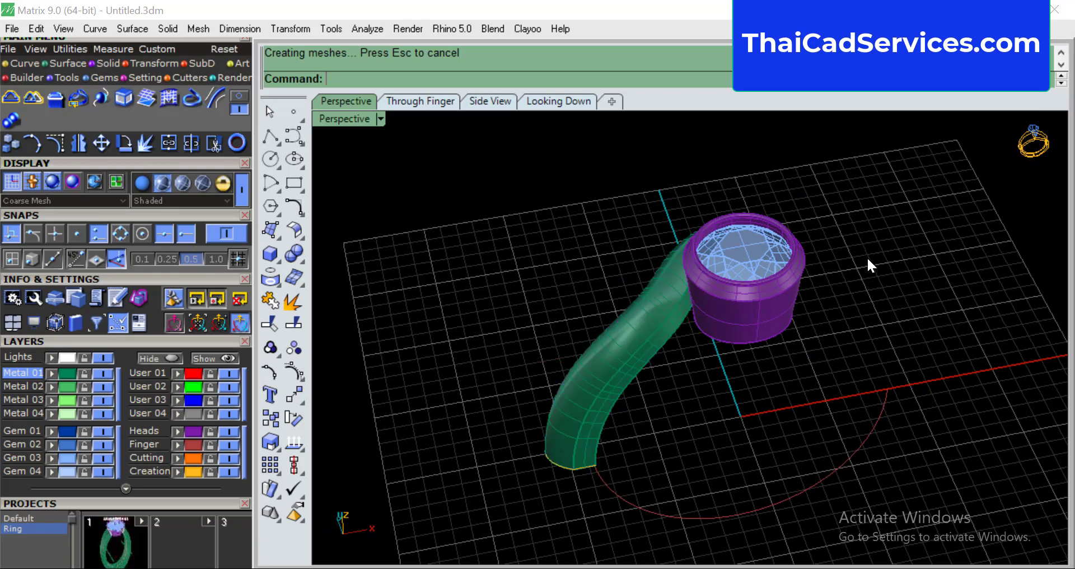
Maximize the Looking Down view and Boolean-union the shank with its rounded end cap.
double_click(353, 116)
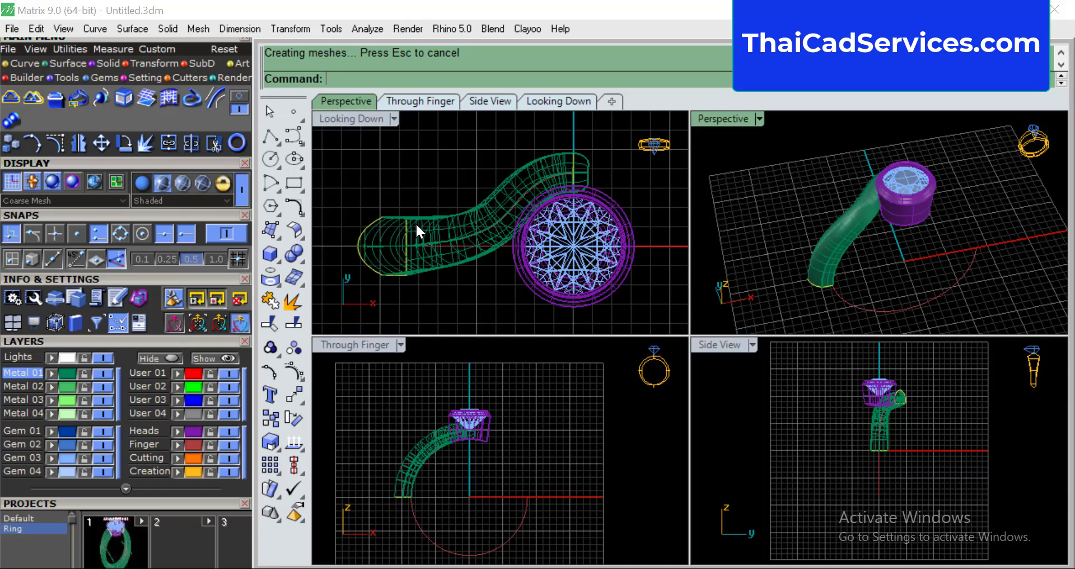
double_click(352, 118)
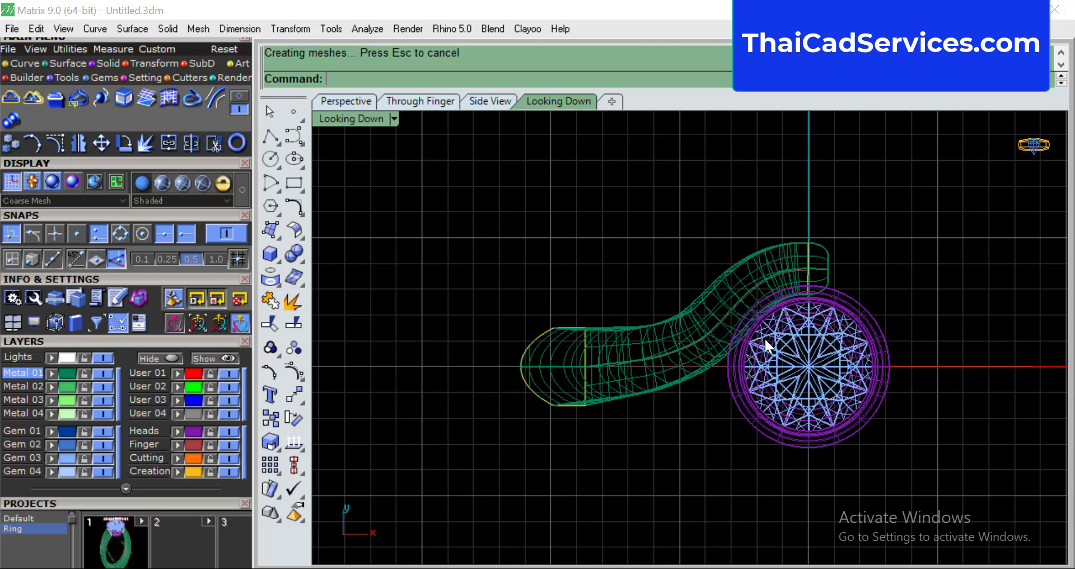
scroll(782, 344, down, 3)
click(634, 250)
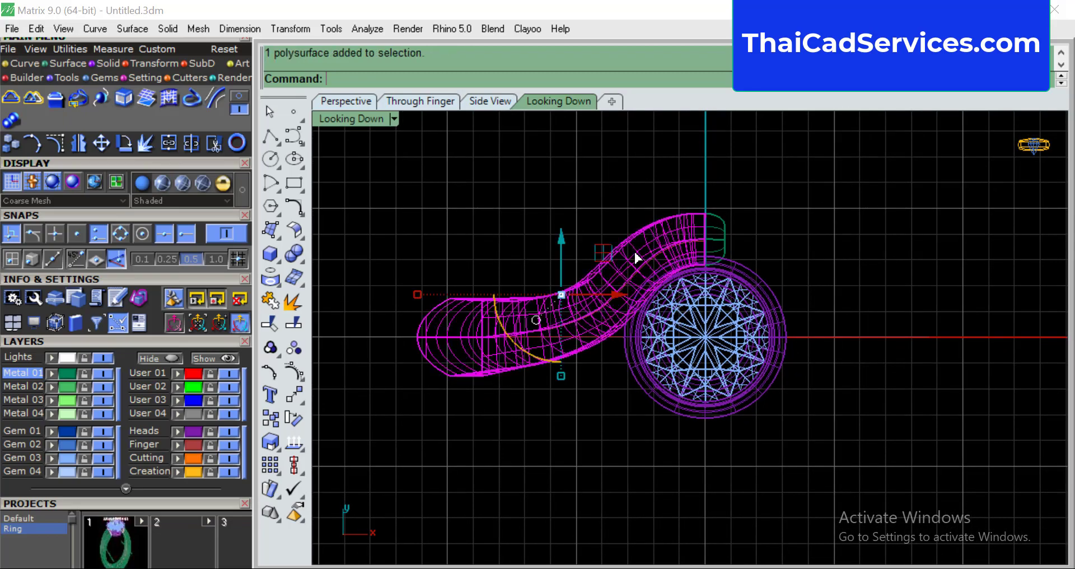
click(723, 230)
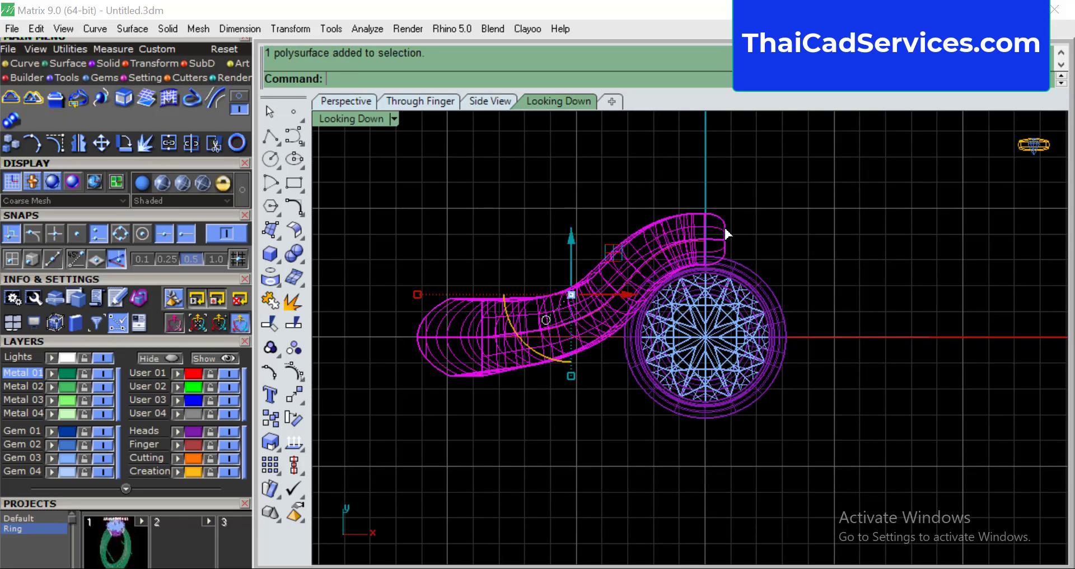
text(BooleanUnion)
key(Return)
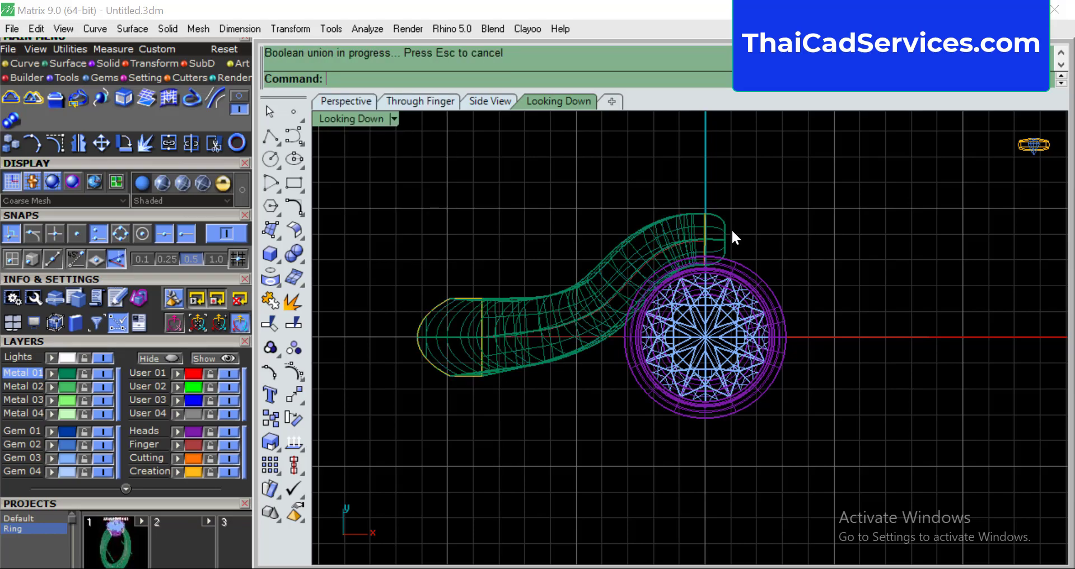
Rotate a copy of the joined shank half 180 degrees about the origin to the opposite side of the bezel.
click(724, 231)
click(787, 236)
click(643, 250)
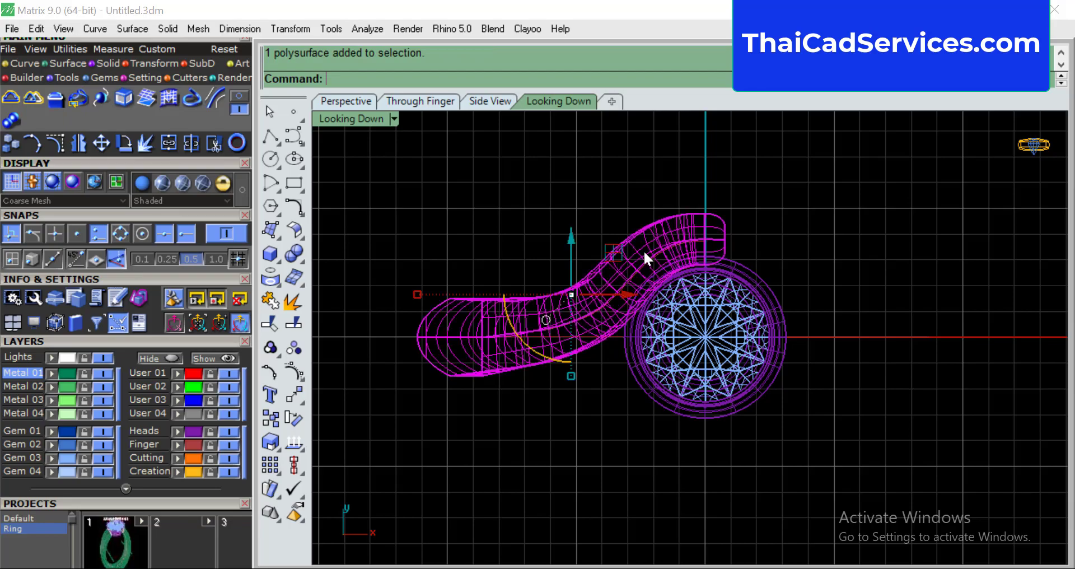
click(124, 144)
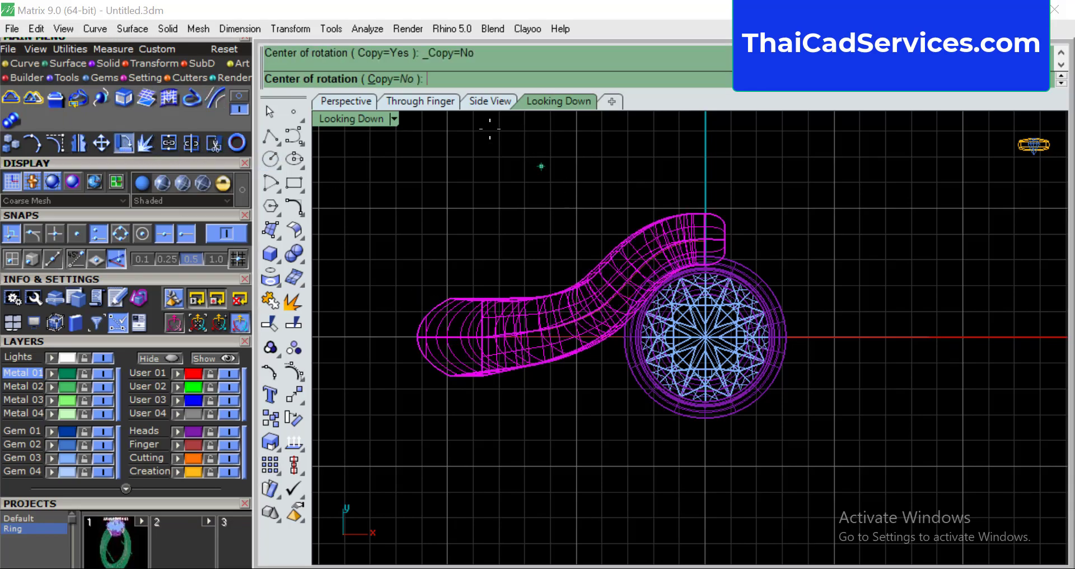
click(392, 79)
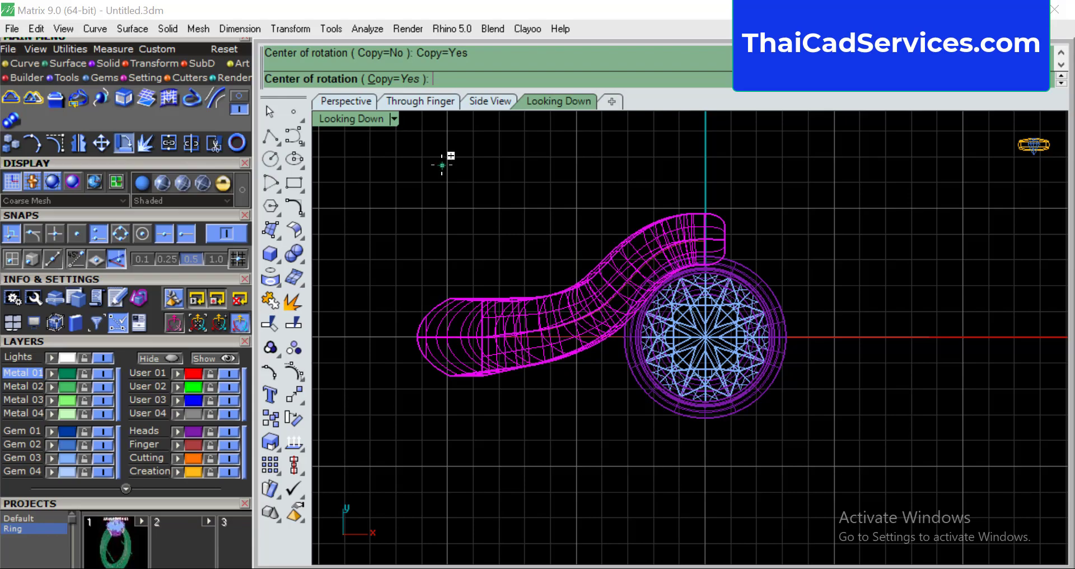
text(0)
key(Return)
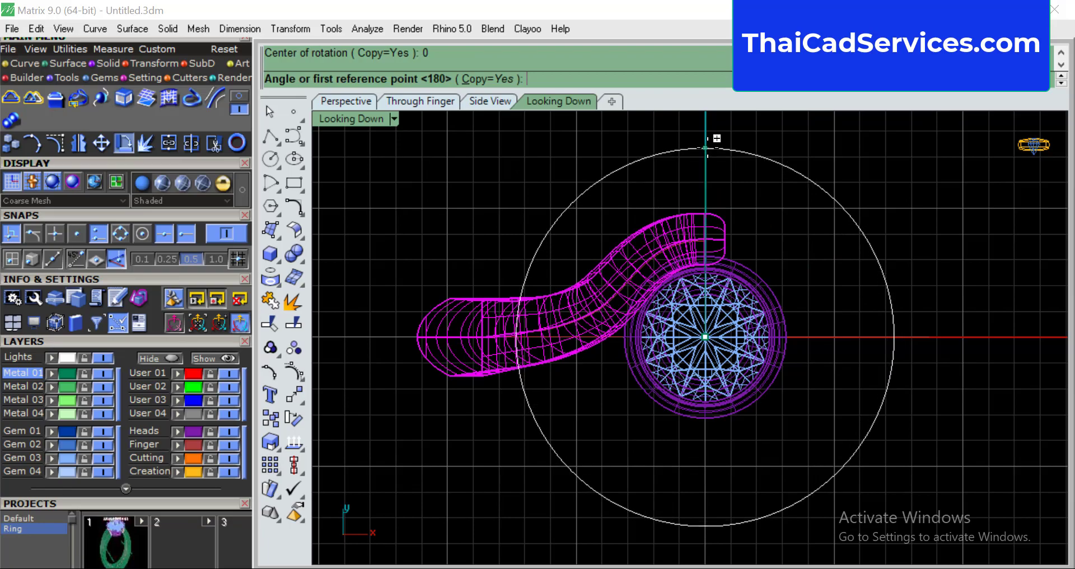
click(705, 147)
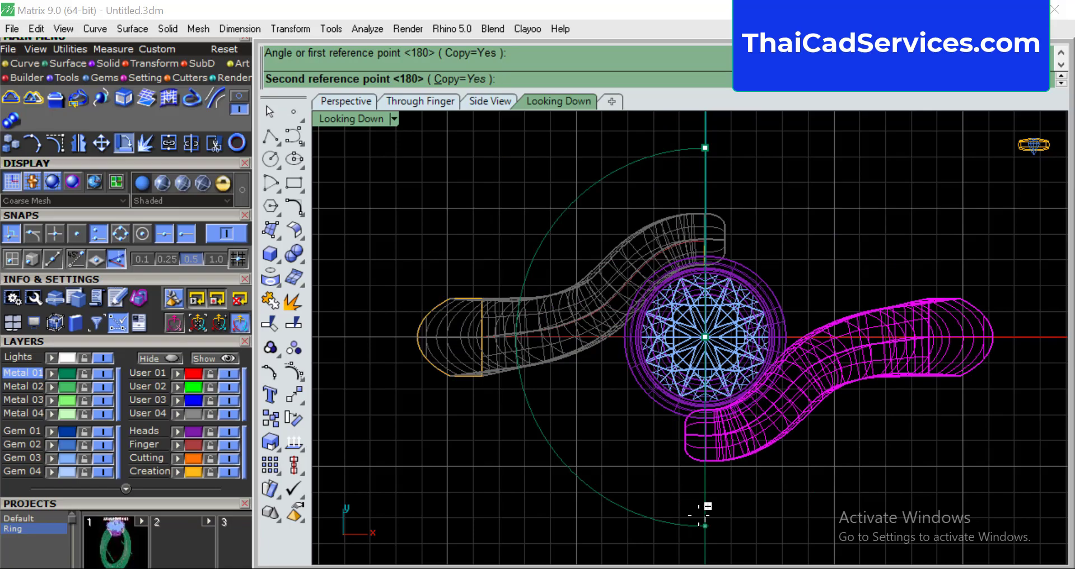
click(723, 507)
key(Return)
key(Escape)
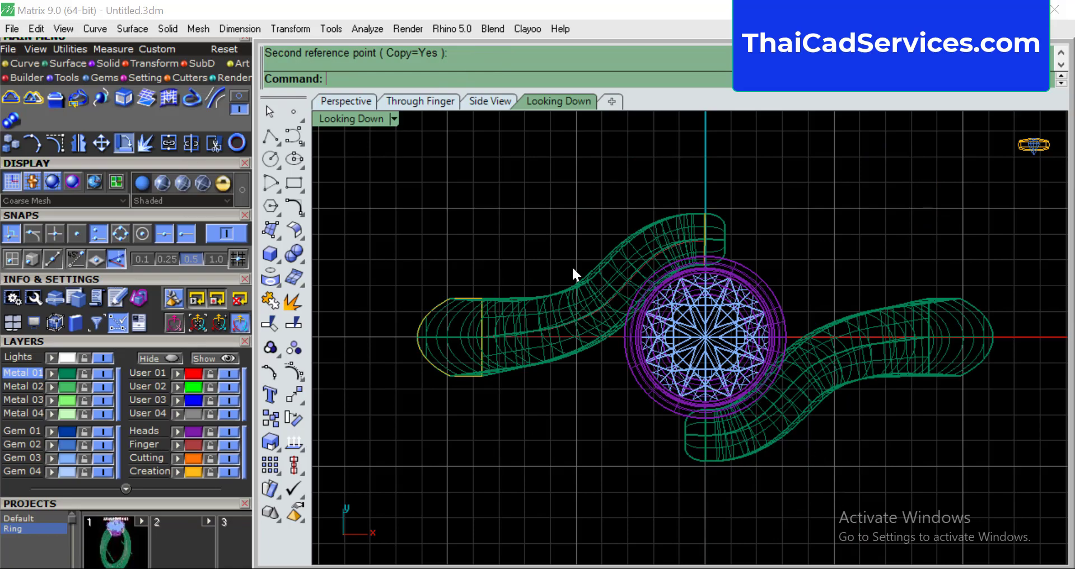
Maximize the perspective view and frame the lower ends of both shank halves and the bottom rail from below.
double_click(346, 118)
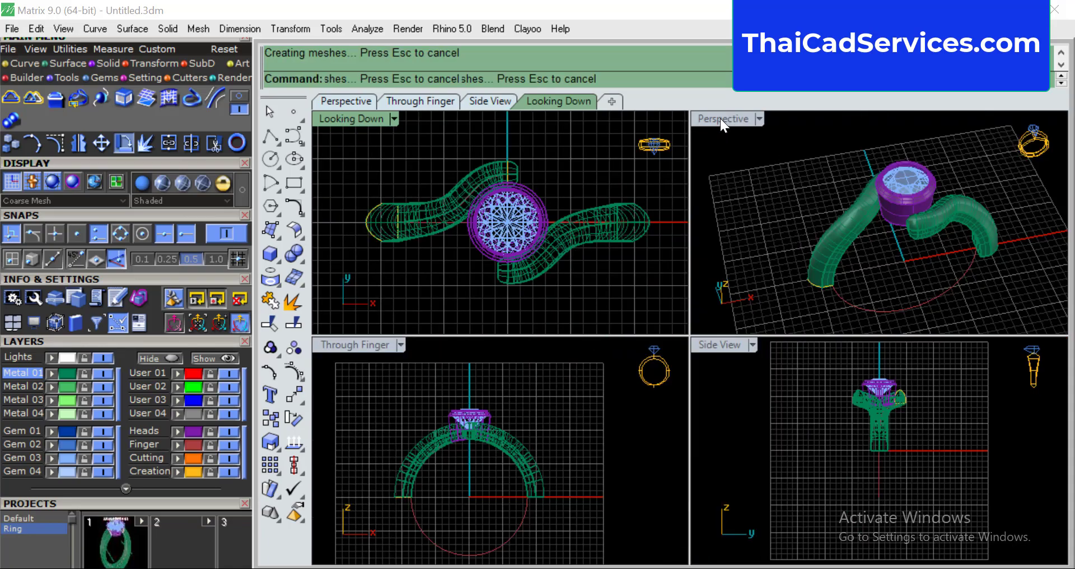
click(720, 119)
double_click(716, 119)
right_drag(754, 371, 348, 236)
scroll(773, 453, up, 3)
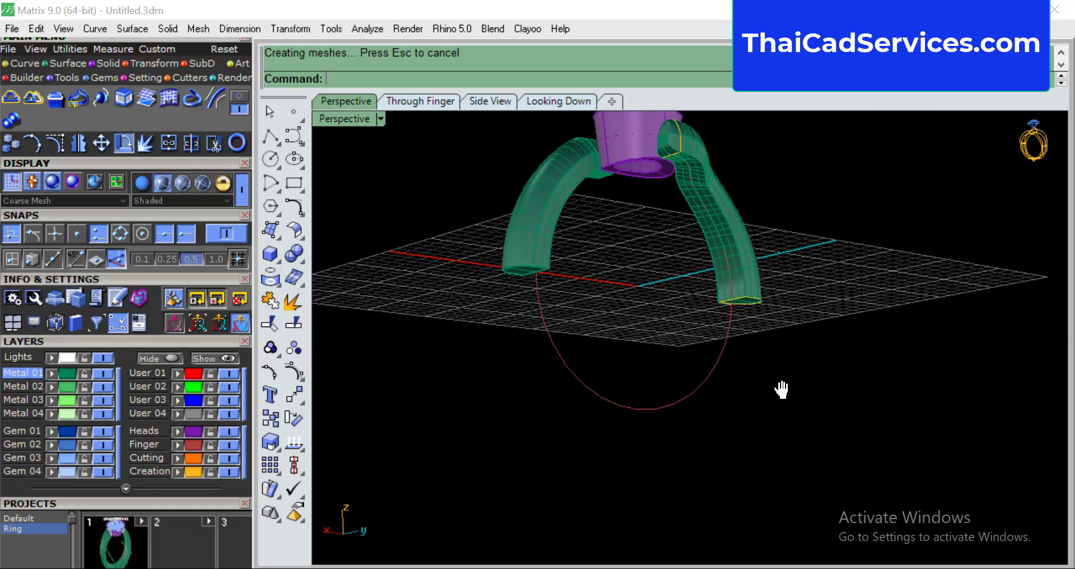
scroll(713, 336, up, 1)
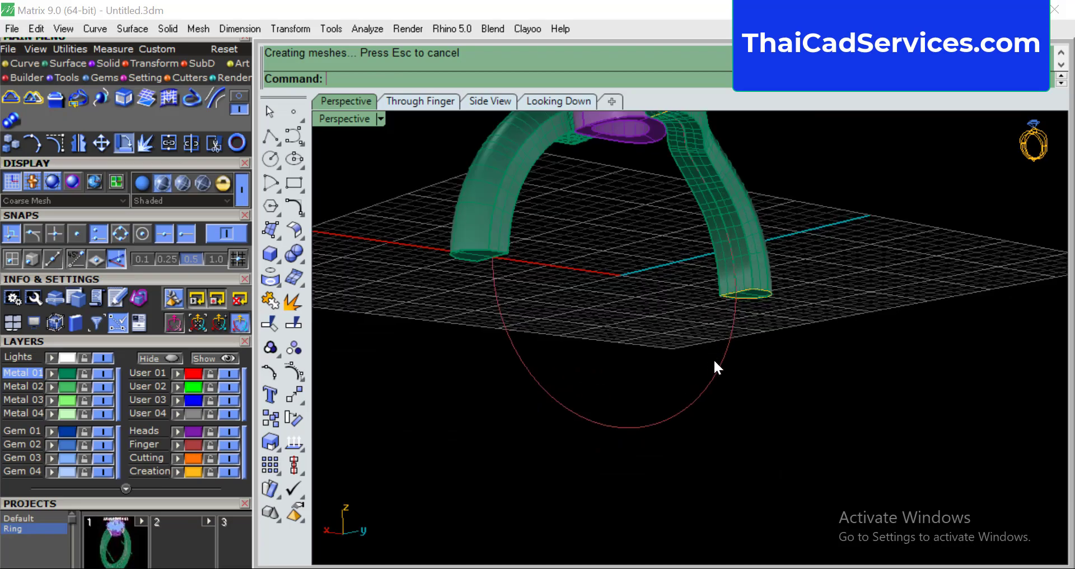
text(Swe)
key(BackSpace)
key(BackSpace)
key(BackSpace)
key(BackSpace)
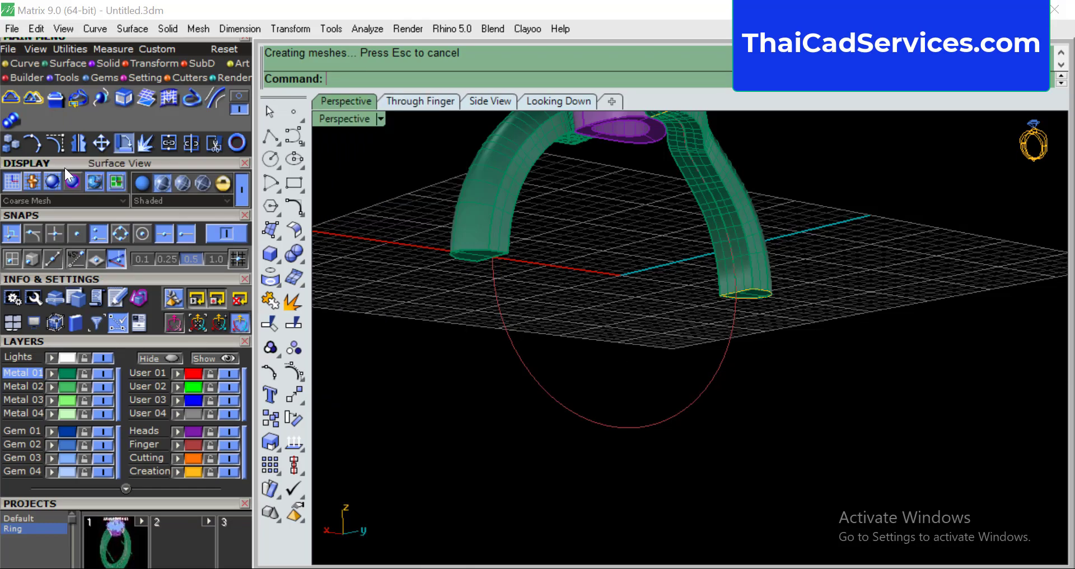
Sweep the shank half's lower end profile along the bottom rail with Sweep 1 Rail, using Freeform style and Do not simplify.
click(68, 62)
click(11, 98)
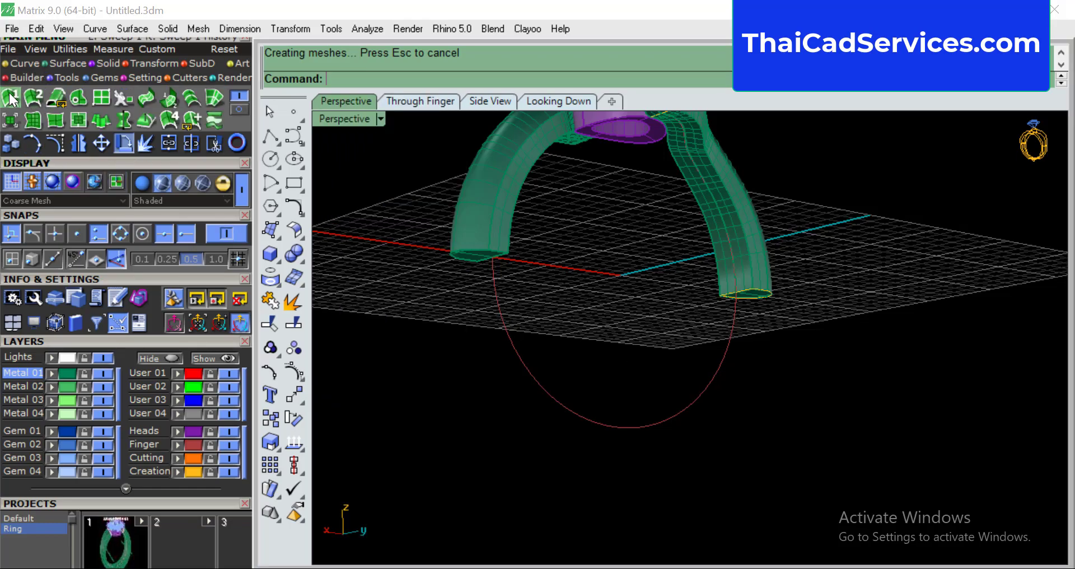
click(722, 363)
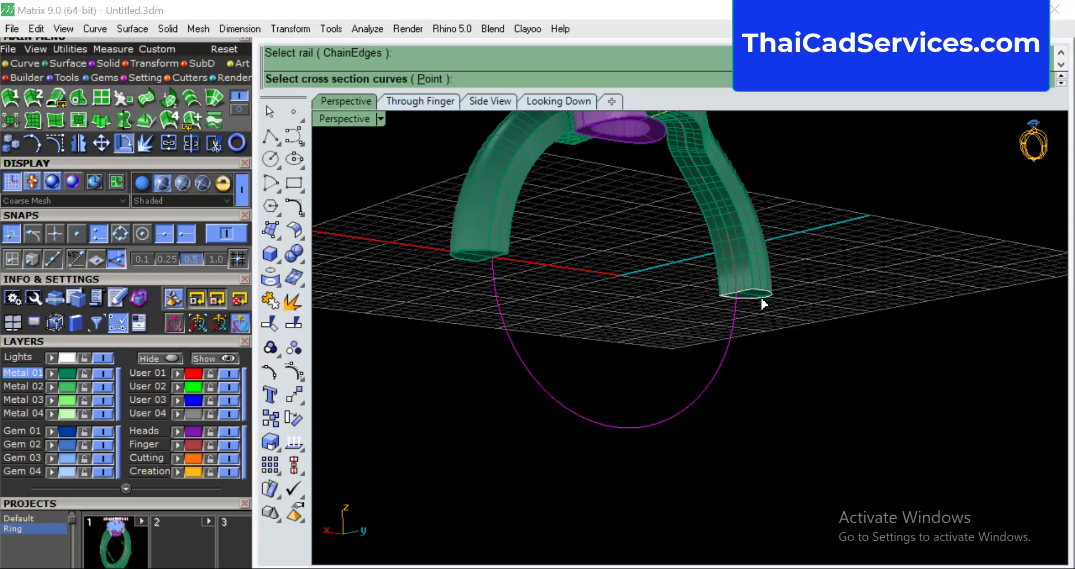
click(762, 302)
click(821, 344)
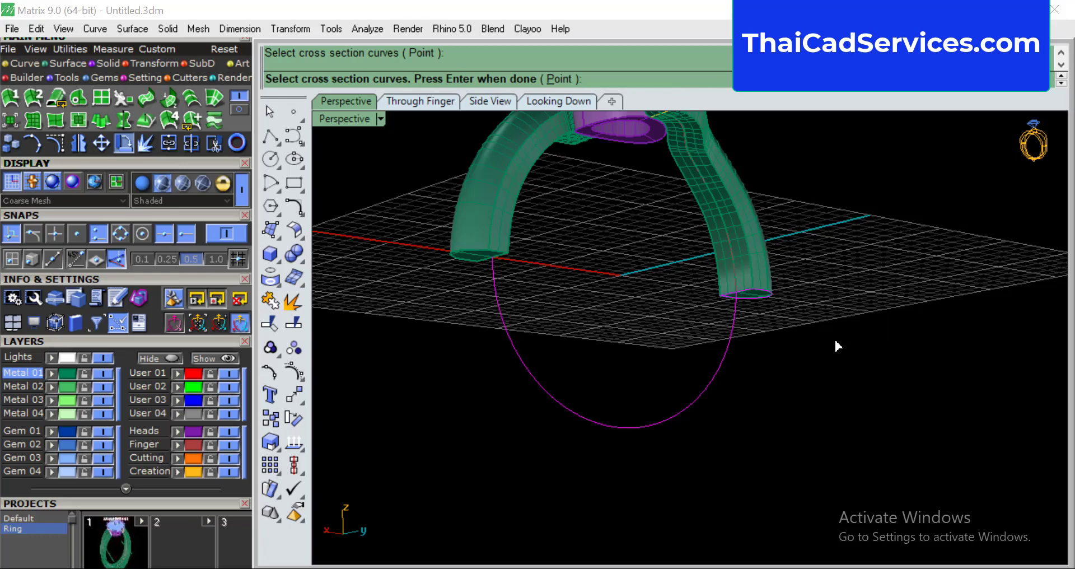
key(Return)
key(Return)
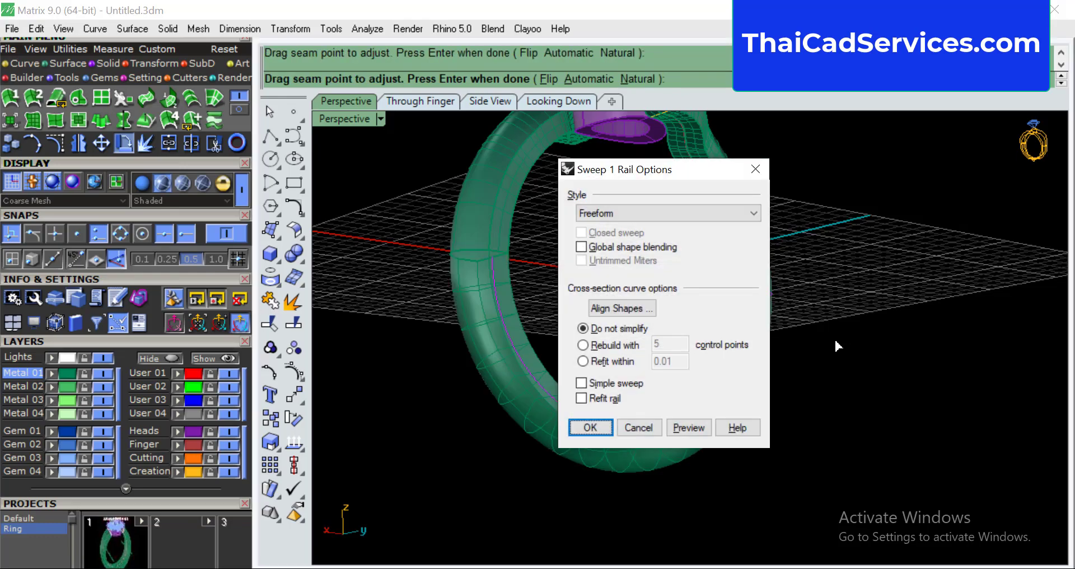
click(591, 427)
Boolean-union both bypass shank halves with the swept lower band and dismiss the history warning.
right_drag(831, 370, 795, 417)
right_drag(765, 295, 764, 360)
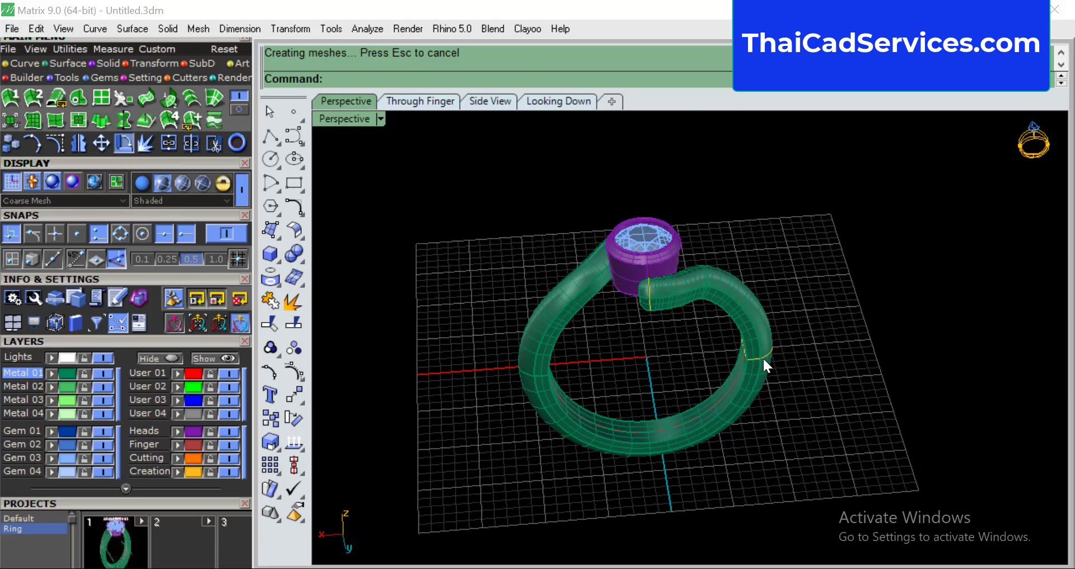
click(753, 309)
click(755, 394)
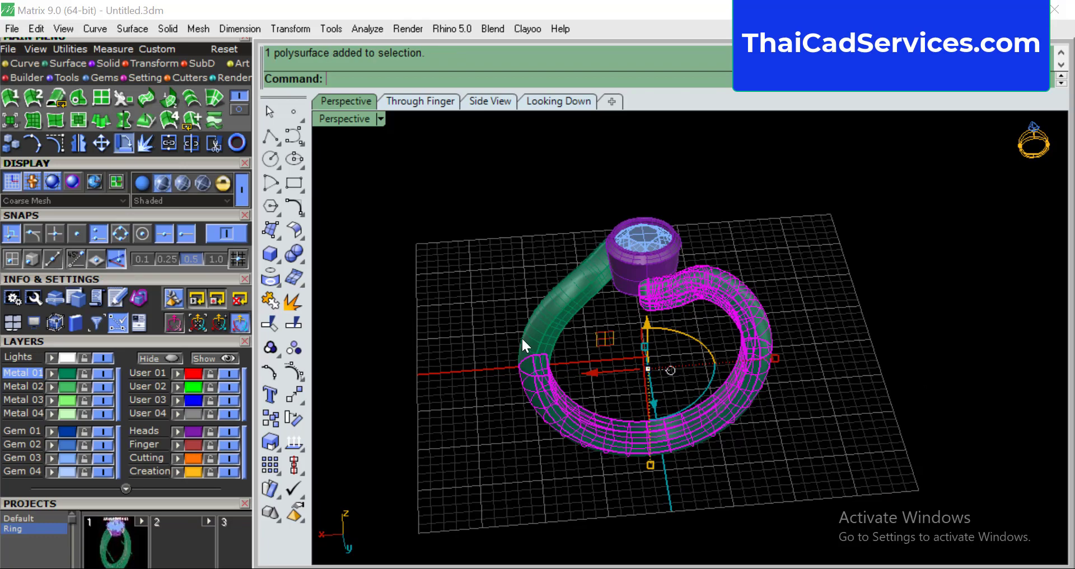
shift+click(556, 301)
text(BooleanUnion)
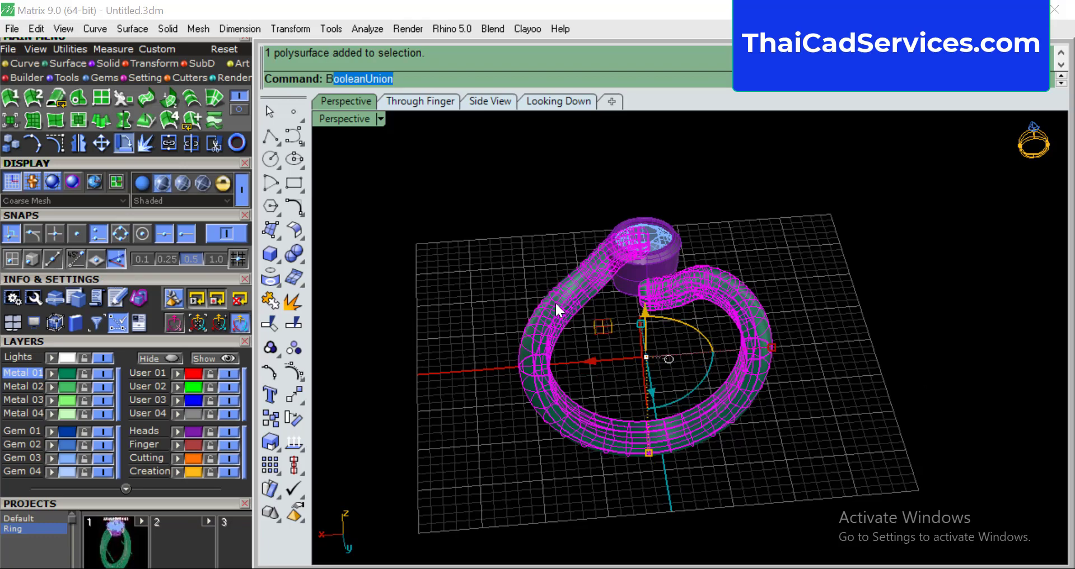
key(Return)
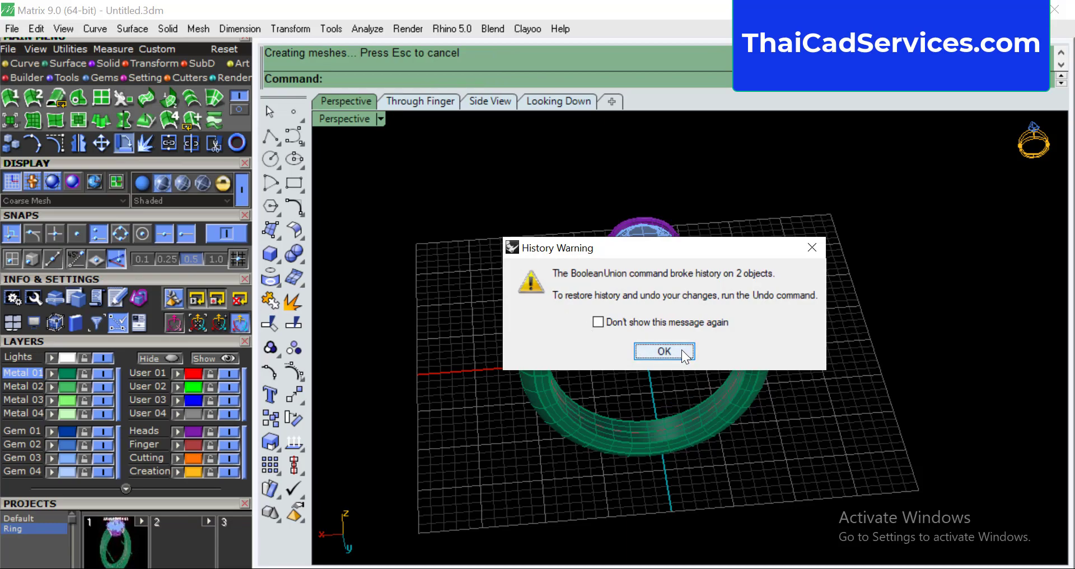
click(680, 350)
Select the joined shank to check that it is one piece, clear the selection, and inspect the whole ring from several angles.
scroll(750, 326, up, 5)
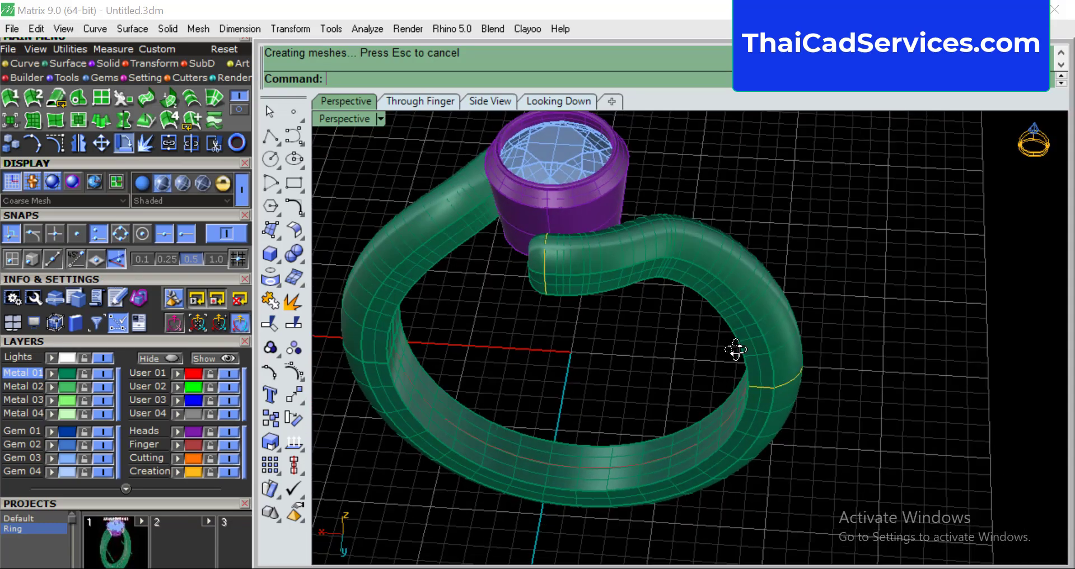
click(762, 322)
click(840, 338)
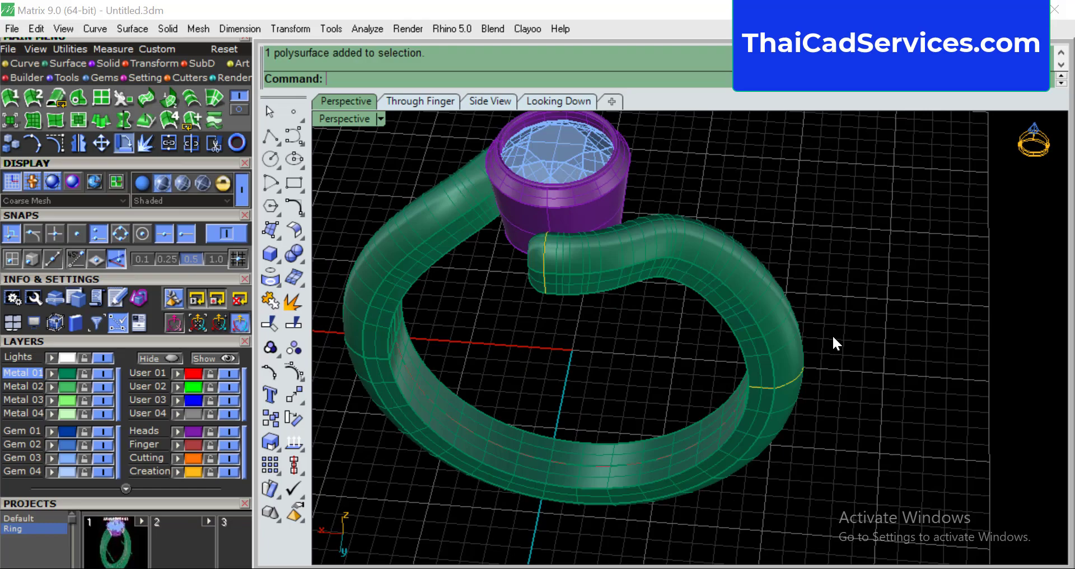
scroll(830, 335, down, 5)
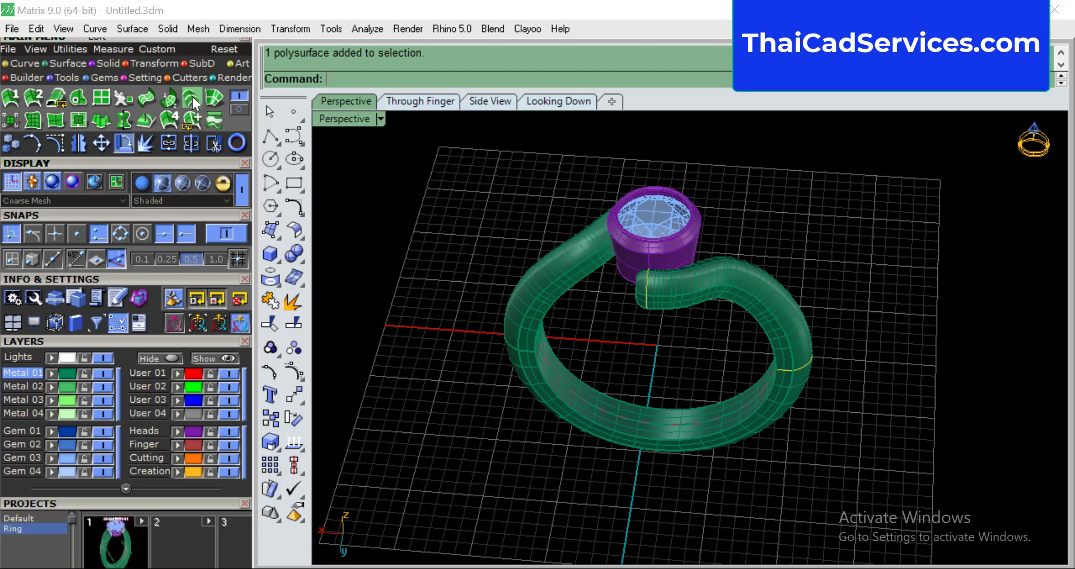
right_drag(573, 308, 795, 352)
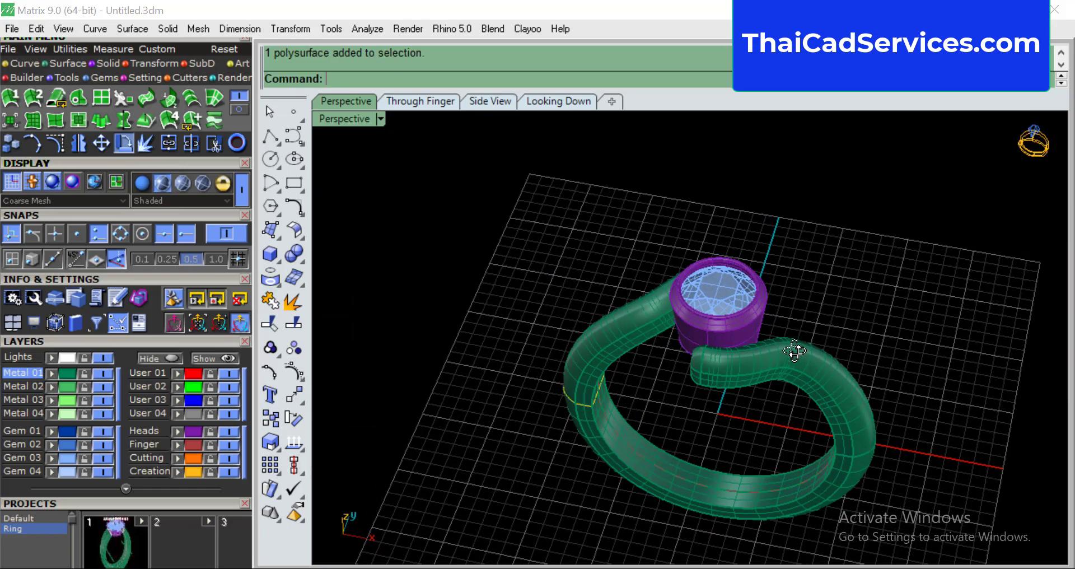
scroll(795, 350, down, 3)
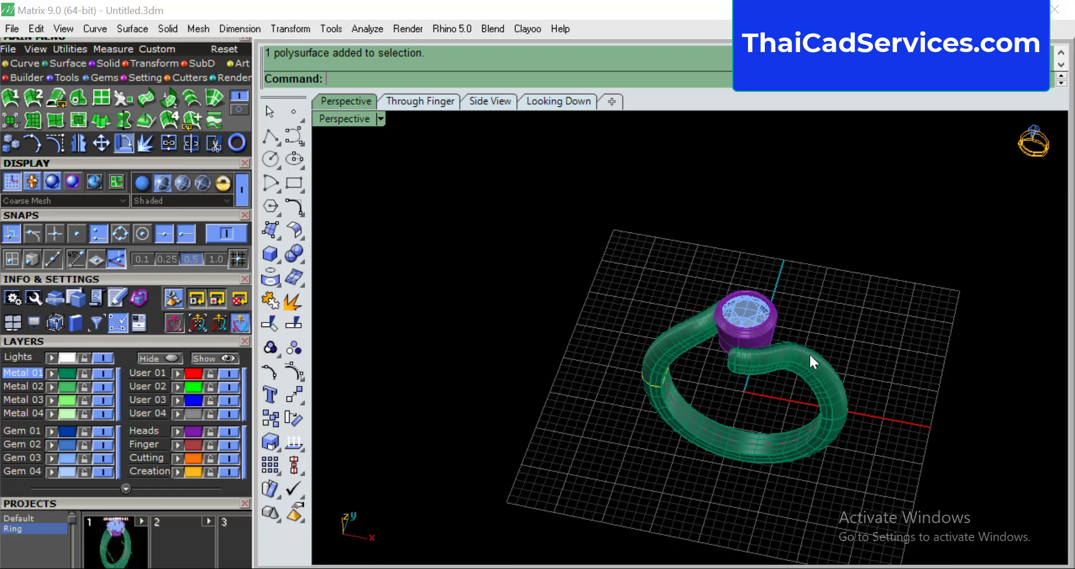